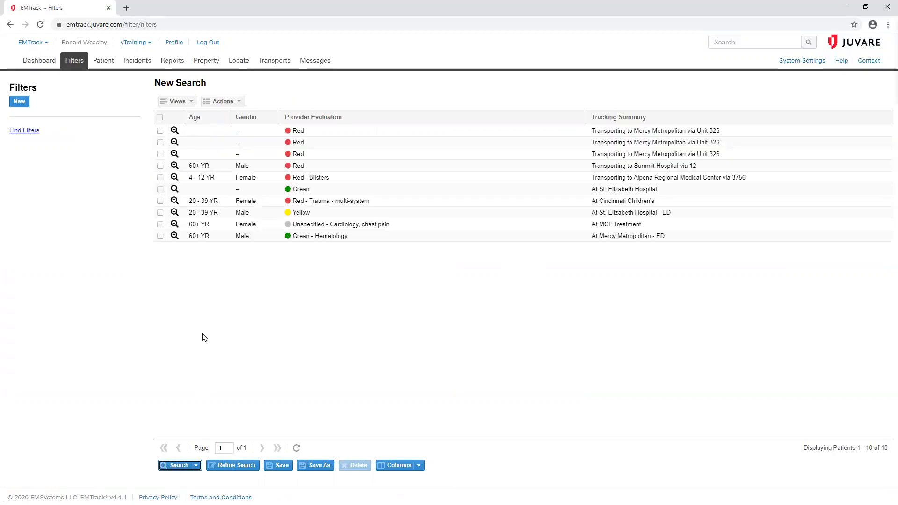
Refine the new search with the term Triage Category: Red and run it
{"action": "left_click", "coordinate": [229, 466]}
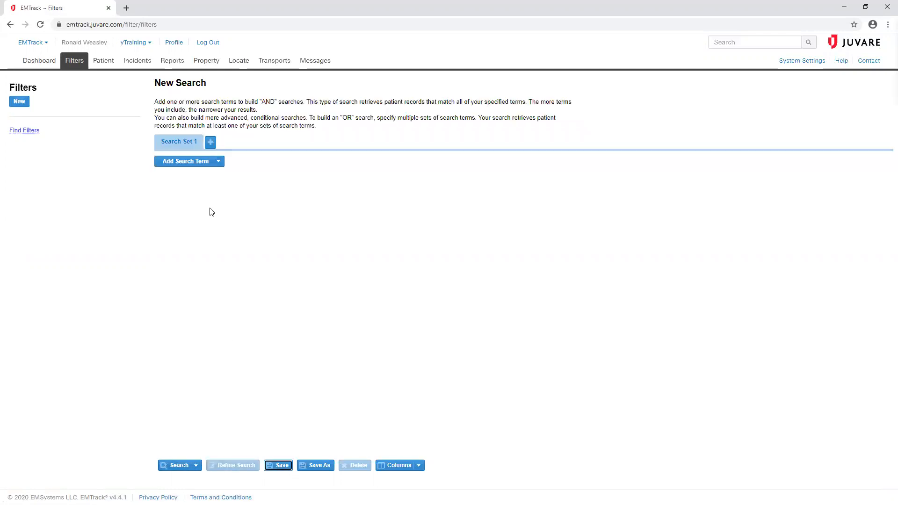
{"action": "left_click", "coordinate": [215, 163]}
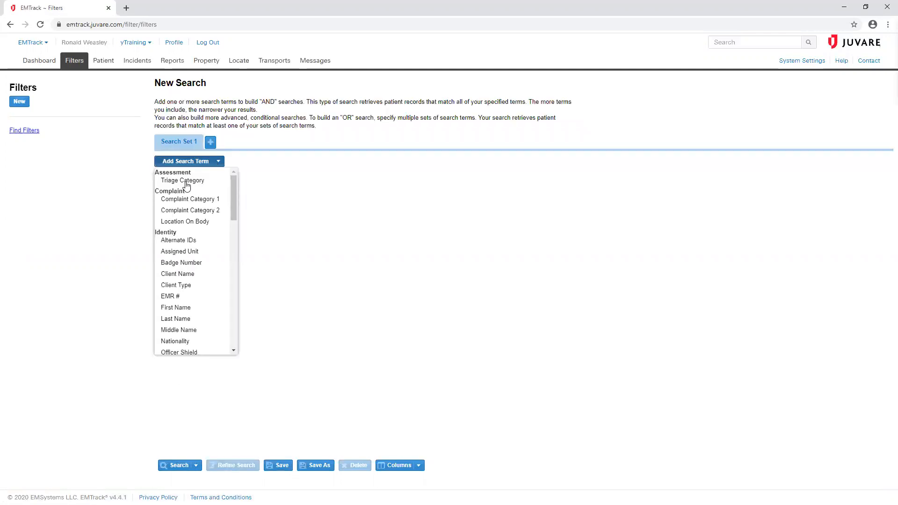
{"action": "left_click", "coordinate": [184, 182]}
{"action": "left_click", "coordinate": [243, 201]}
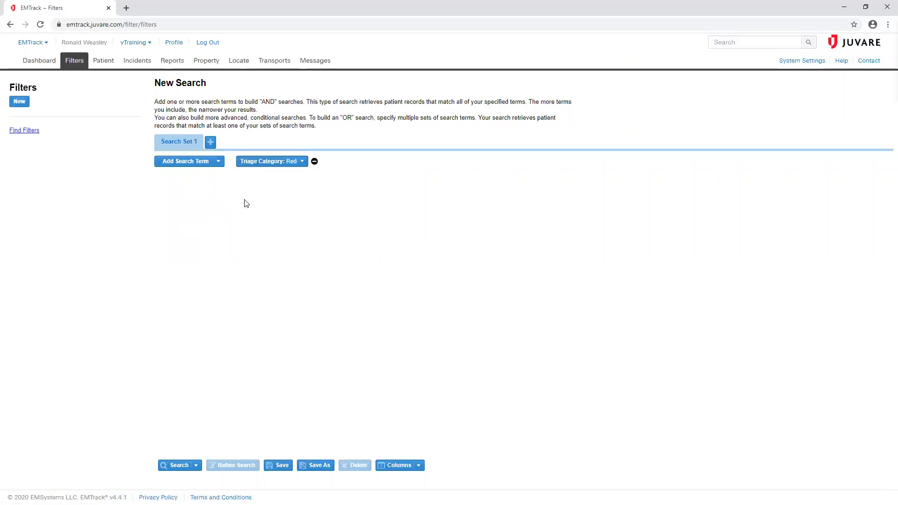
{"action": "left_click", "coordinate": [179, 465]}
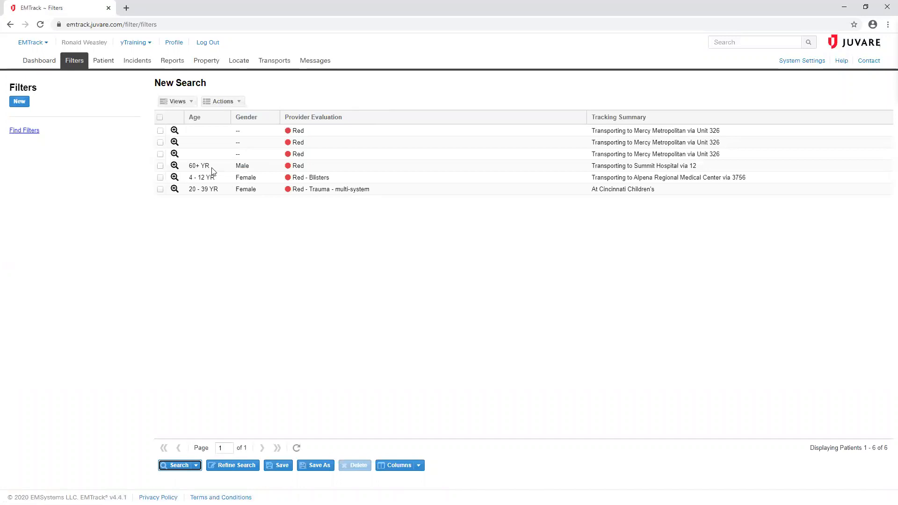
Select the first and third patients in the results and review the available report views and patient actions
{"action": "left_click", "coordinate": [160, 131]}
{"action": "left_click", "coordinate": [160, 153]}
{"action": "left_click", "coordinate": [188, 102]}
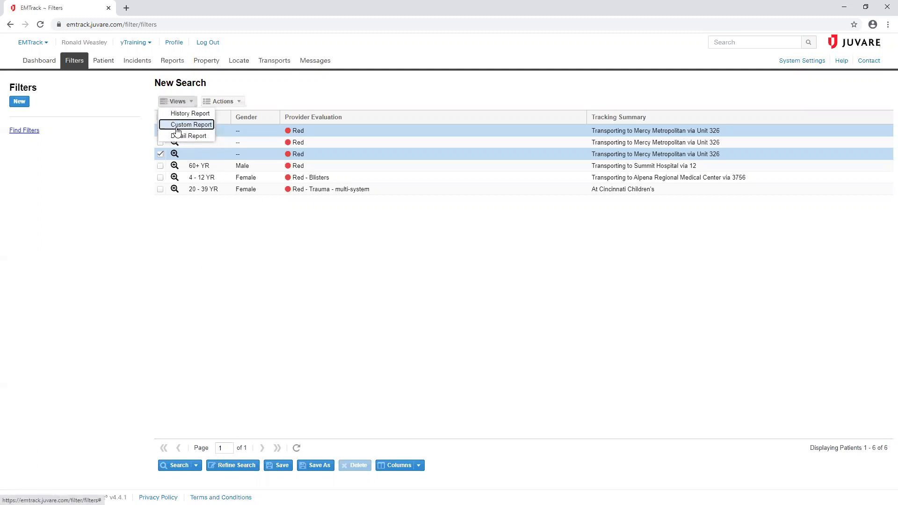
{"action": "left_click", "coordinate": [238, 102]}
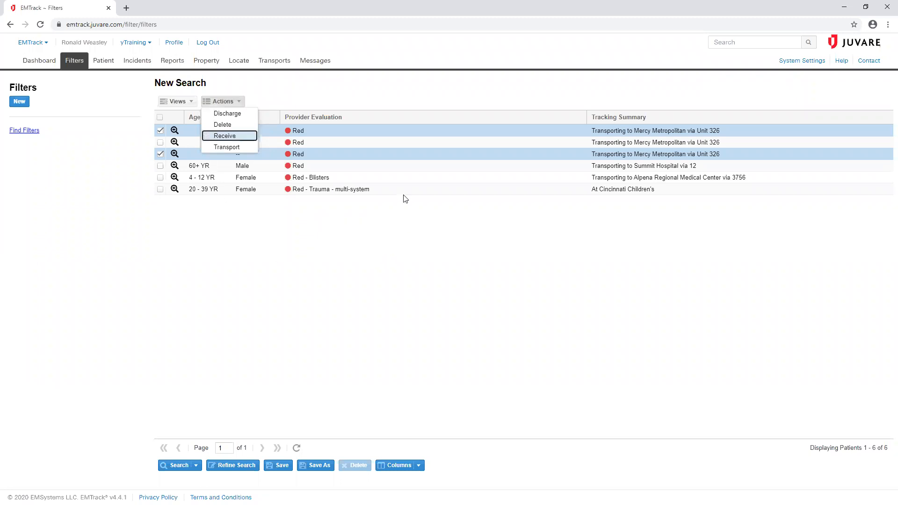
{"action": "left_click", "coordinate": [338, 305]}
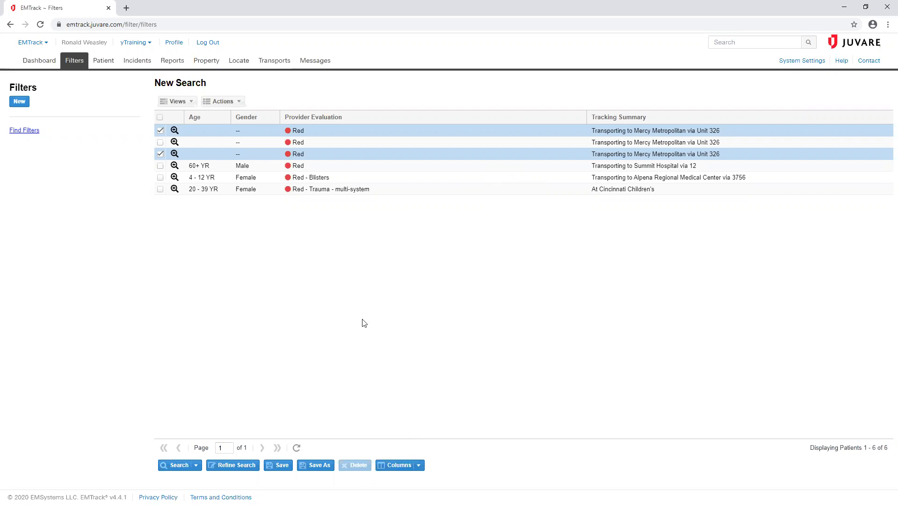
Add the Tracking Number, In Incident and ETA columns to the search results
{"action": "left_click", "coordinate": [420, 466]}
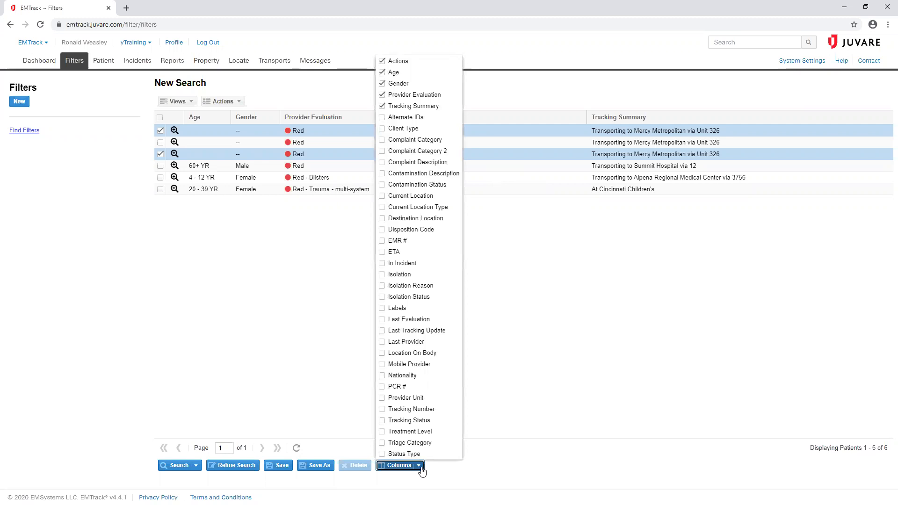
{"action": "left_click", "coordinate": [383, 410]}
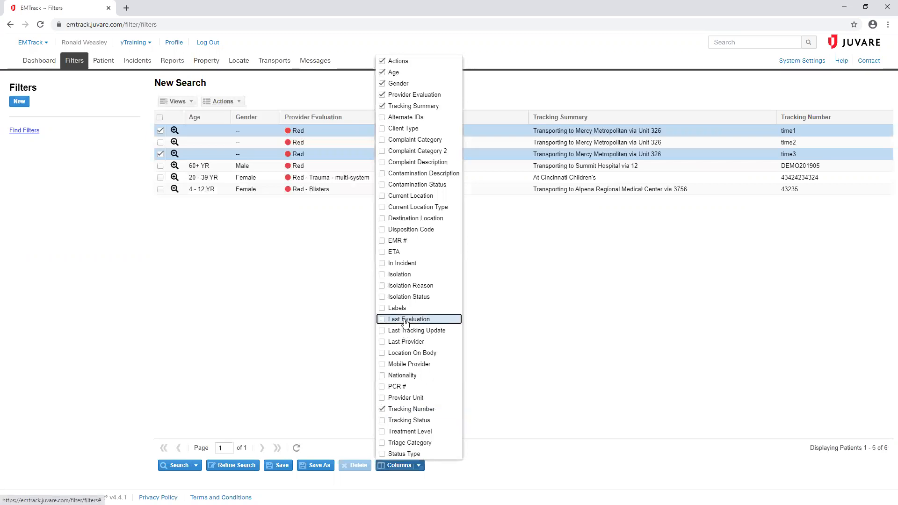
{"action": "left_click", "coordinate": [382, 263]}
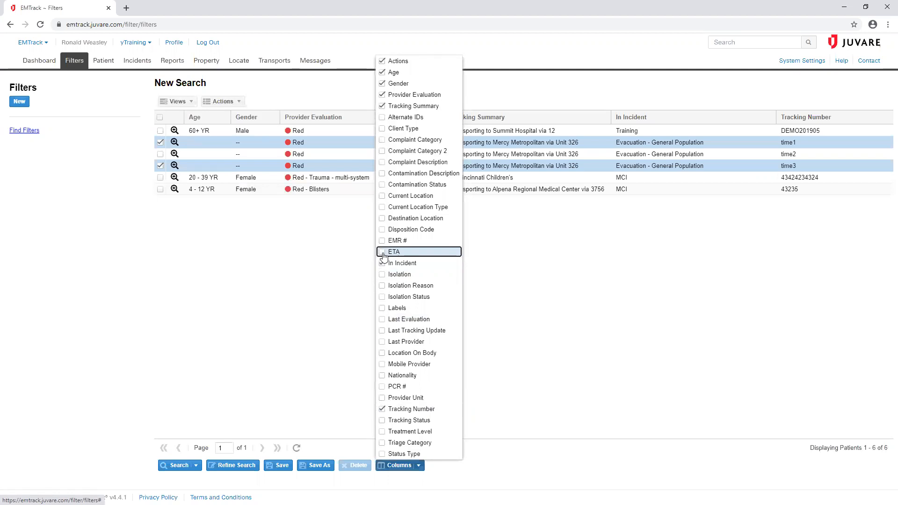
{"action": "left_click", "coordinate": [383, 253]}
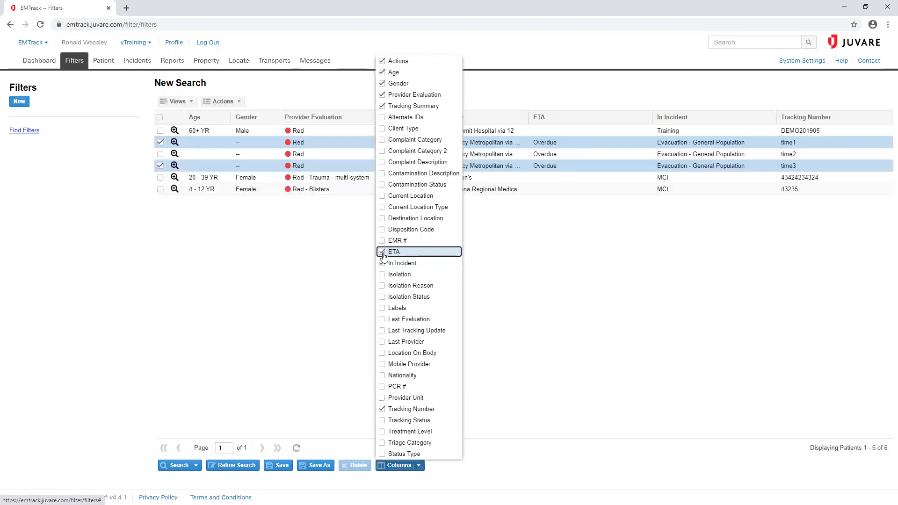
{"action": "left_click", "coordinate": [540, 346]}
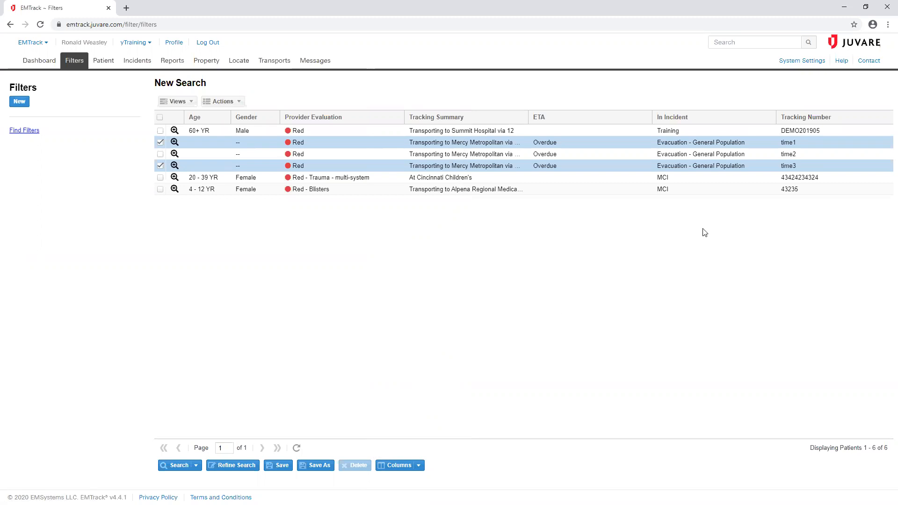
Reorder the results so Tracking Number and ETA come before Age, and narrow both columns
{"action": "left_click_drag", "start_coordinate": [831, 118], "coordinate": [202, 124]}
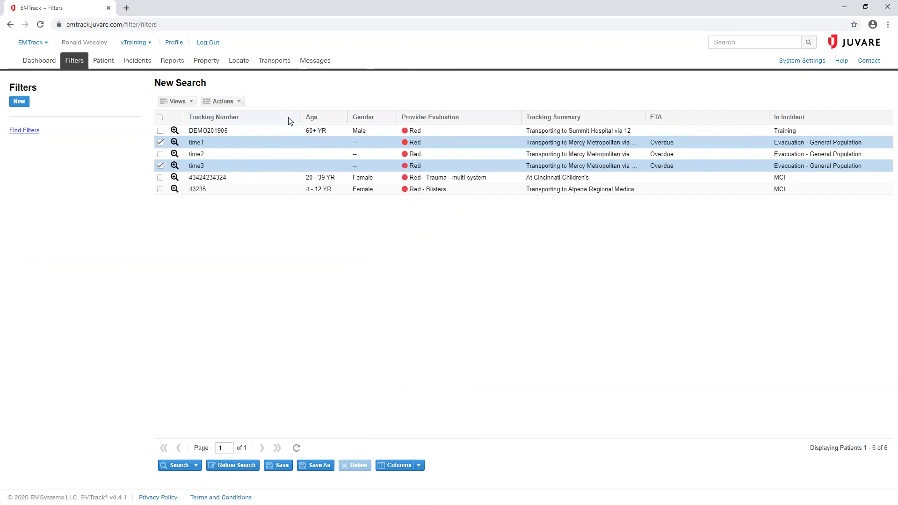
{"action": "left_click_drag", "start_coordinate": [300, 117], "coordinate": [255, 117]}
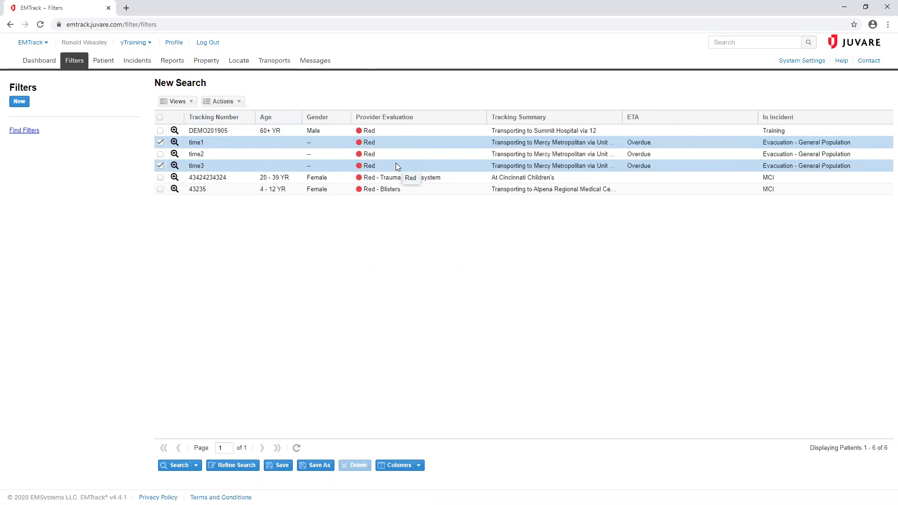
{"action": "left_click_drag", "start_coordinate": [673, 120], "coordinate": [260, 120]}
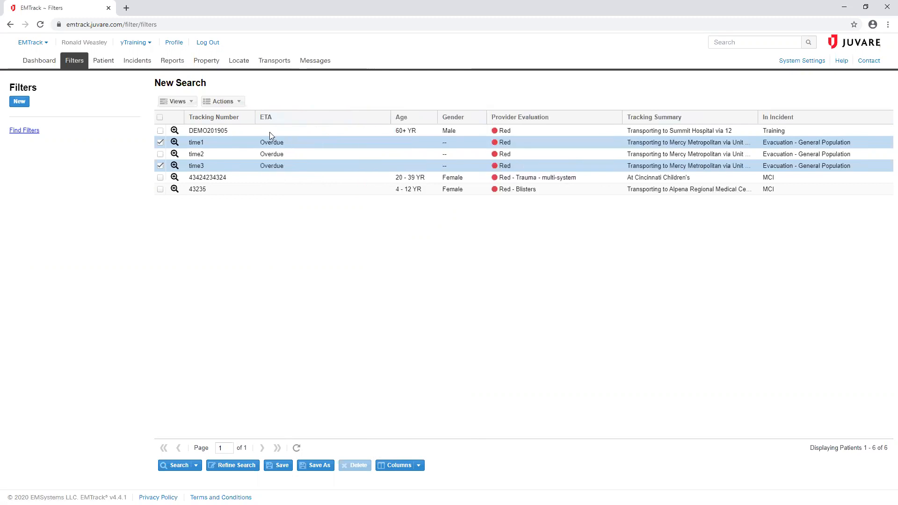
{"action": "left_click_drag", "start_coordinate": [390, 116], "coordinate": [297, 115]}
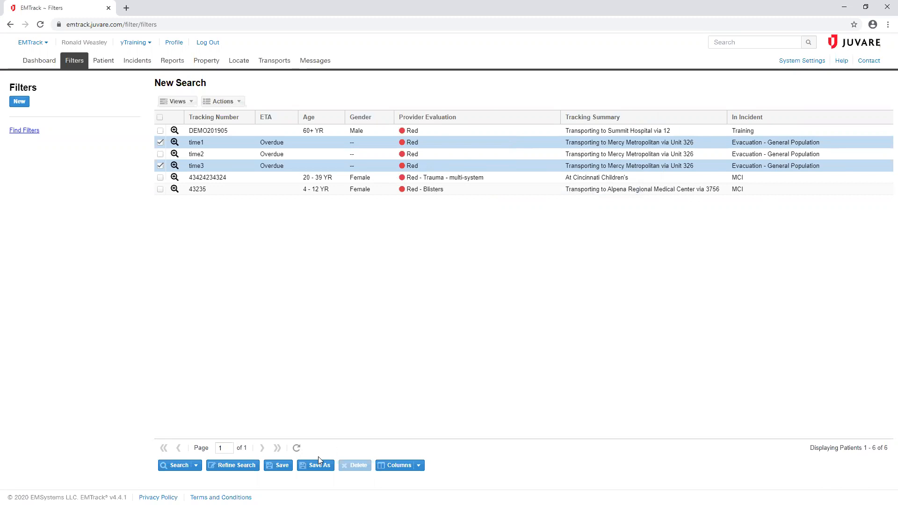
Start saving the search as "Red Patients with Tracking and ETA" with yTraining as the owner
{"action": "left_click", "coordinate": [279, 466]}
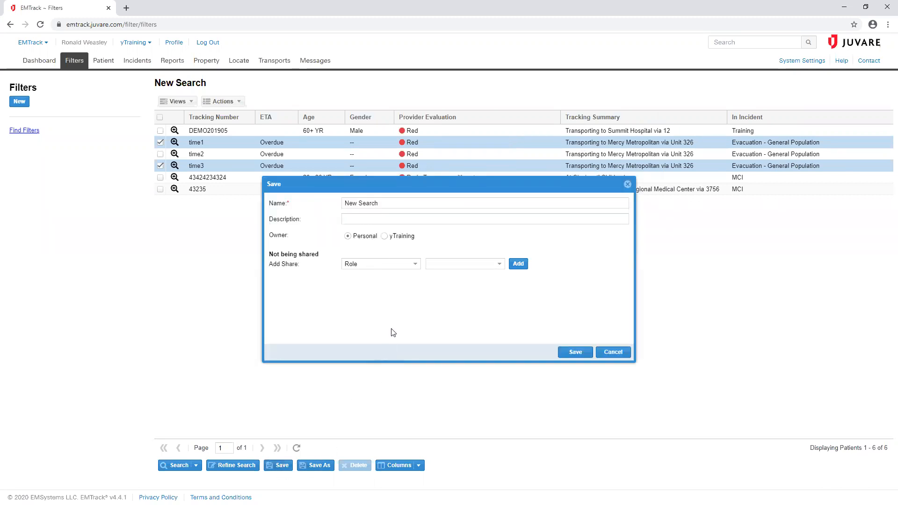
{"action": "left_click_drag", "start_coordinate": [406, 204], "coordinate": [321, 204]}
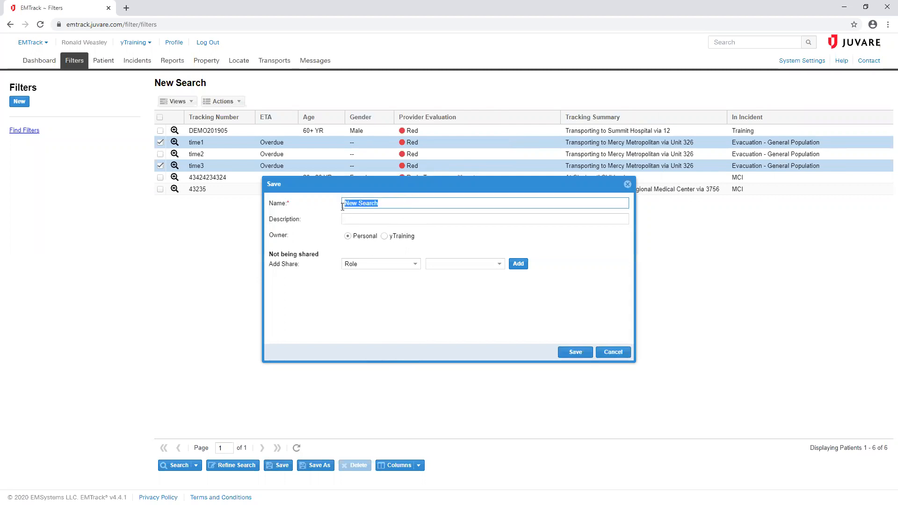
{"action": "type", "text": "Red Patients with Tracking and ETA"}
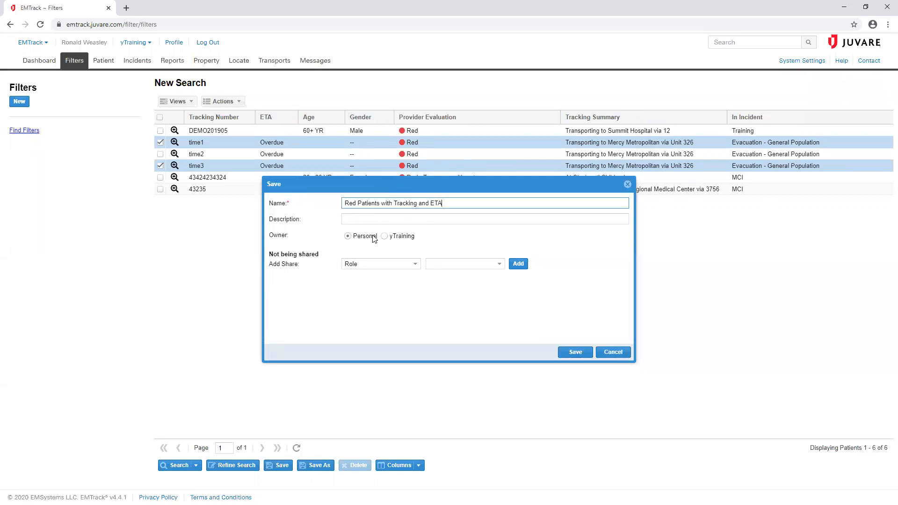
{"action": "left_click", "coordinate": [384, 236]}
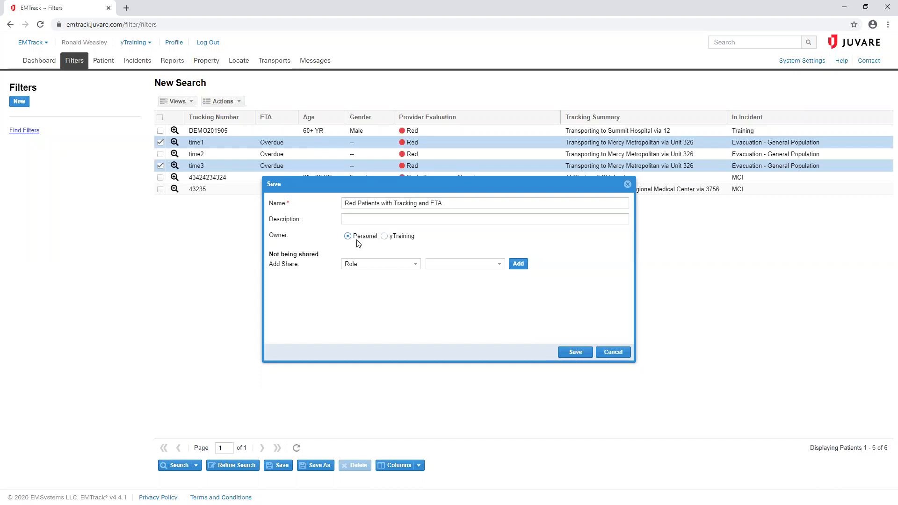
{"action": "left_click", "coordinate": [384, 236]}
Share the filter with the Regional Administration role
{"action": "left_click", "coordinate": [415, 264]}
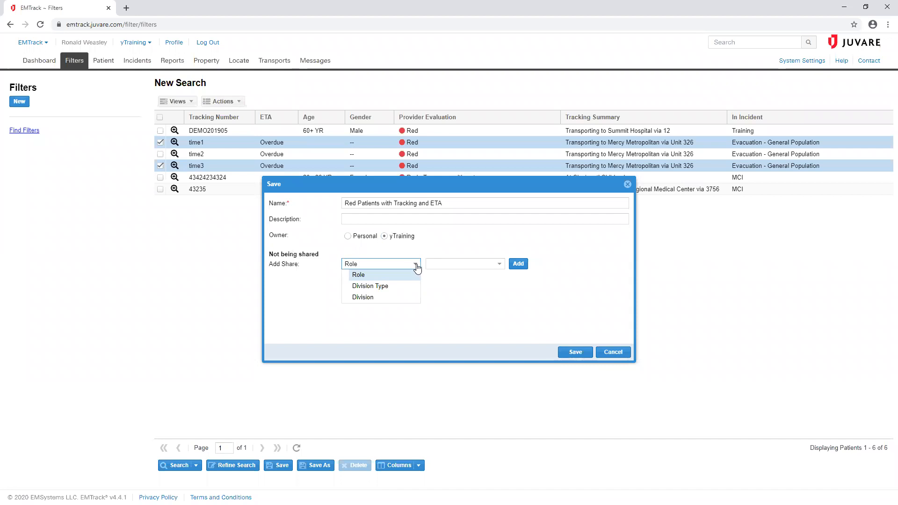
{"action": "left_click", "coordinate": [500, 267]}
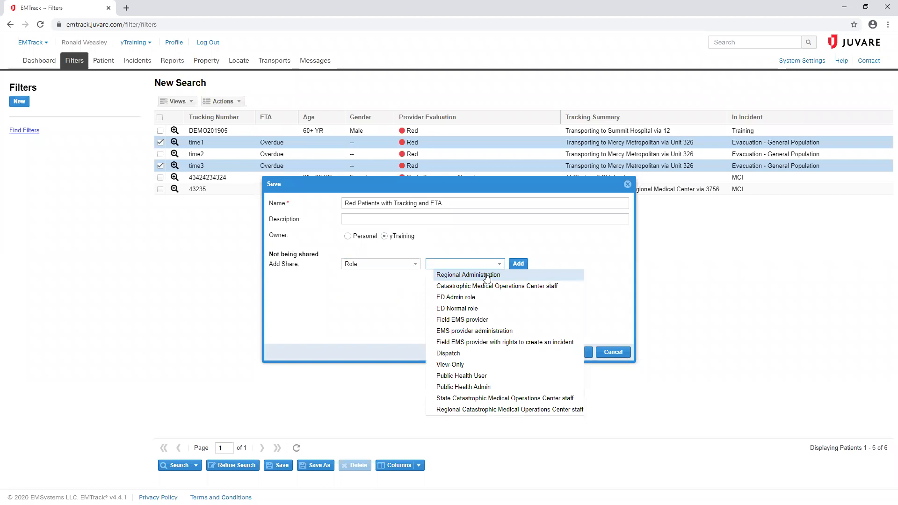
{"action": "left_click", "coordinate": [486, 277]}
{"action": "left_click", "coordinate": [518, 264]}
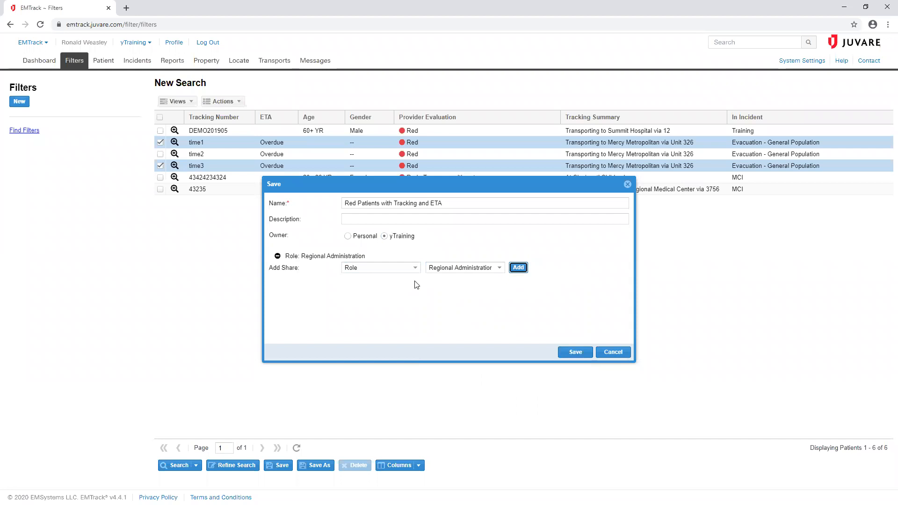
Share the filter by division type with the ED Admin role of Provider Facility
{"action": "left_click", "coordinate": [415, 268]}
{"action": "left_click", "coordinate": [366, 290]}
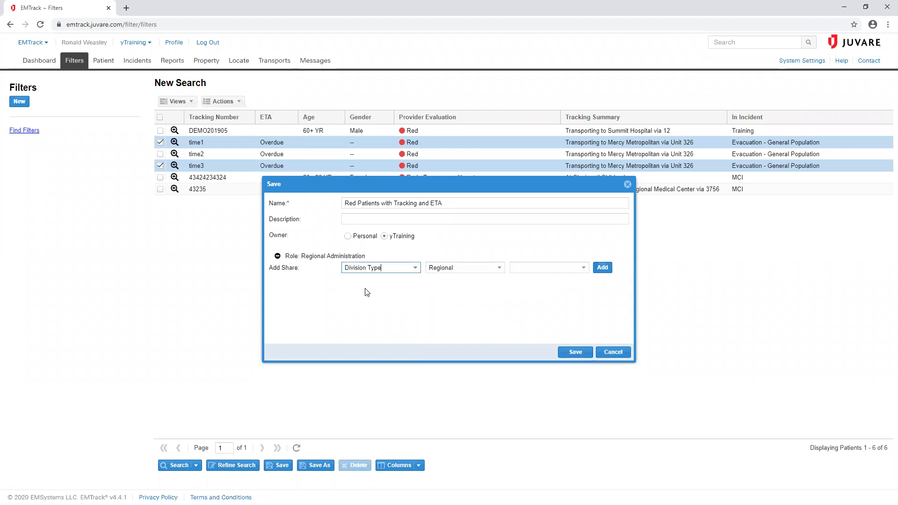
{"action": "left_click", "coordinate": [499, 269]}
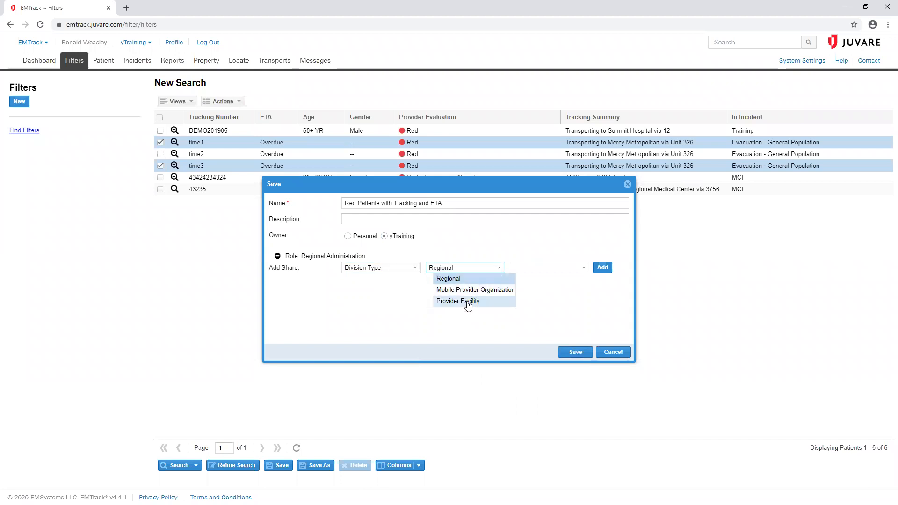
{"action": "left_click", "coordinate": [468, 302]}
{"action": "left_click", "coordinate": [584, 269]}
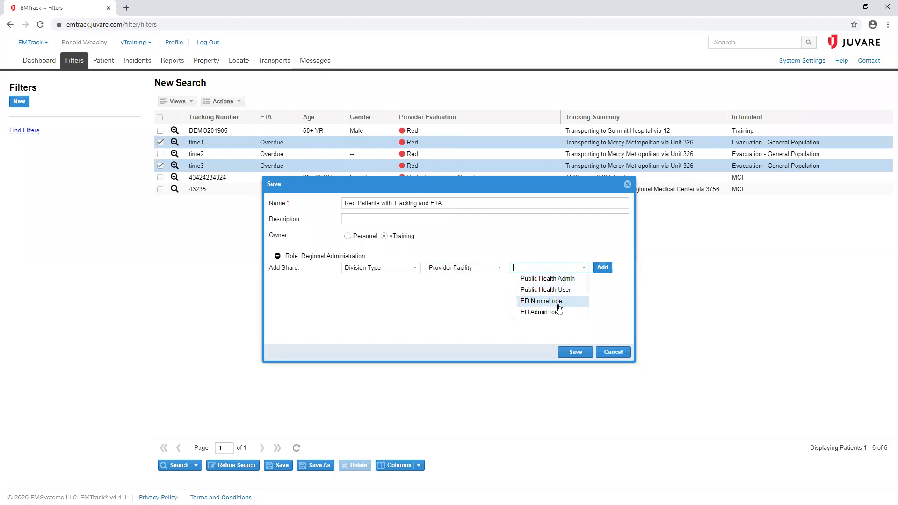
{"action": "left_click", "coordinate": [561, 313]}
{"action": "left_click", "coordinate": [602, 267]}
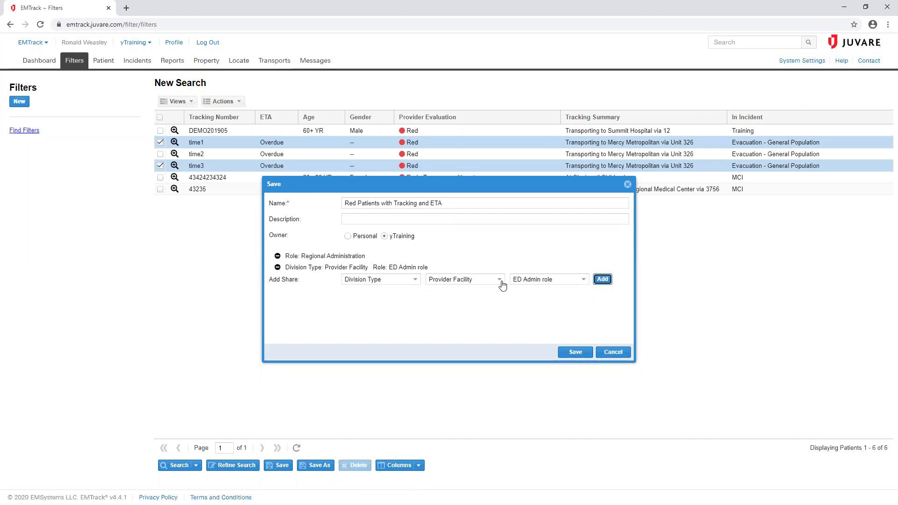
Share the filter with the EMS provider administration role of the Mobile Provider Organization division type and save it
{"action": "left_click", "coordinate": [499, 280]}
{"action": "left_click", "coordinate": [482, 303]}
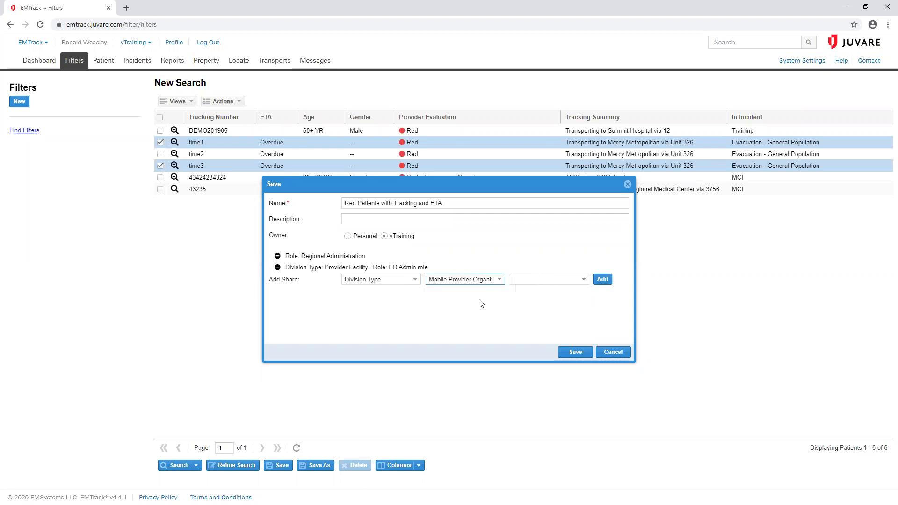
{"action": "left_click", "coordinate": [582, 282]}
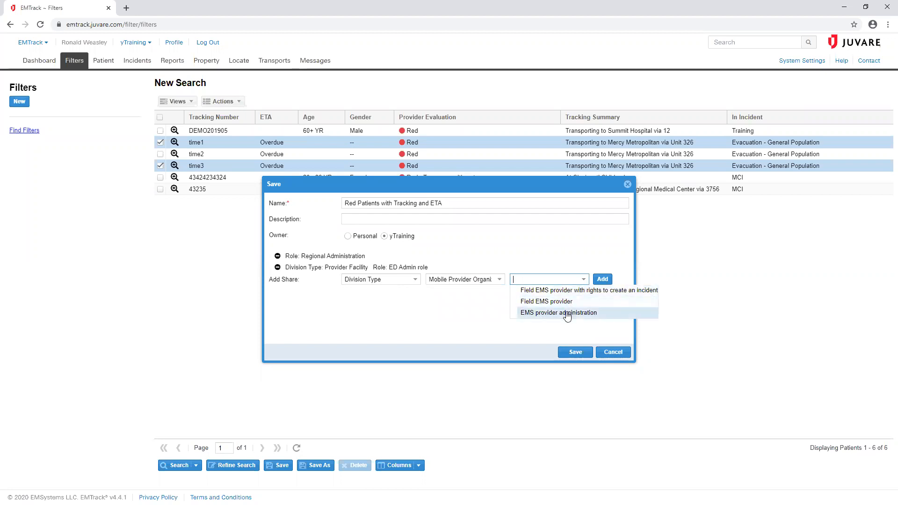
{"action": "left_click", "coordinate": [568, 313]}
{"action": "left_click", "coordinate": [603, 279]}
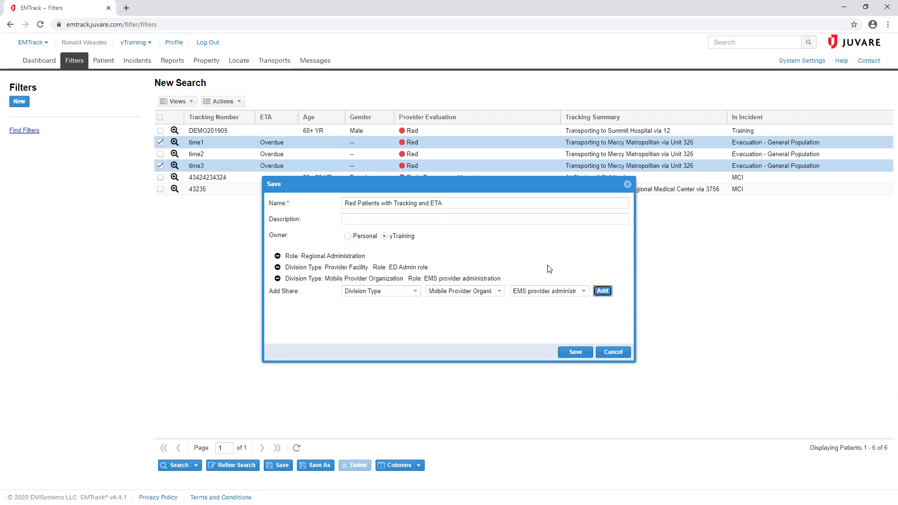
{"action": "left_click", "coordinate": [576, 352]}
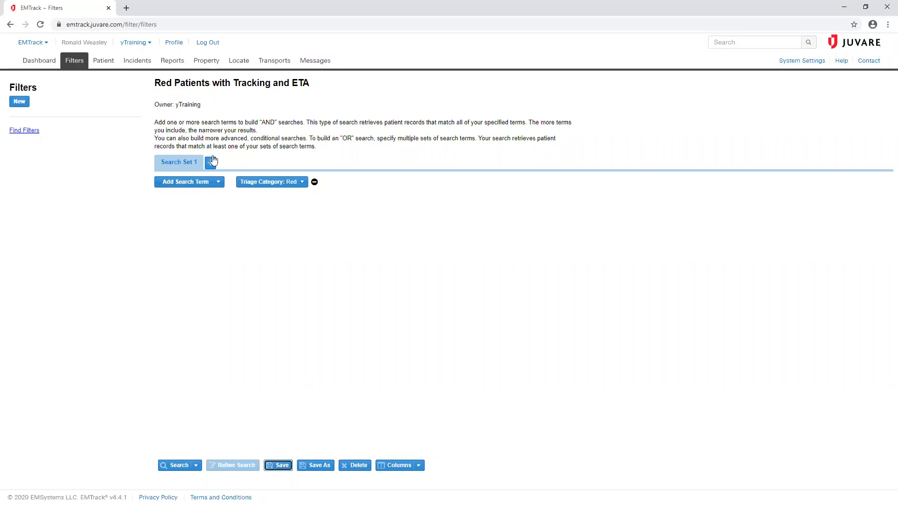
Visit the dashboard, return to the filters page and list the saved filters owned by yTraining
{"action": "left_click", "coordinate": [34, 66]}
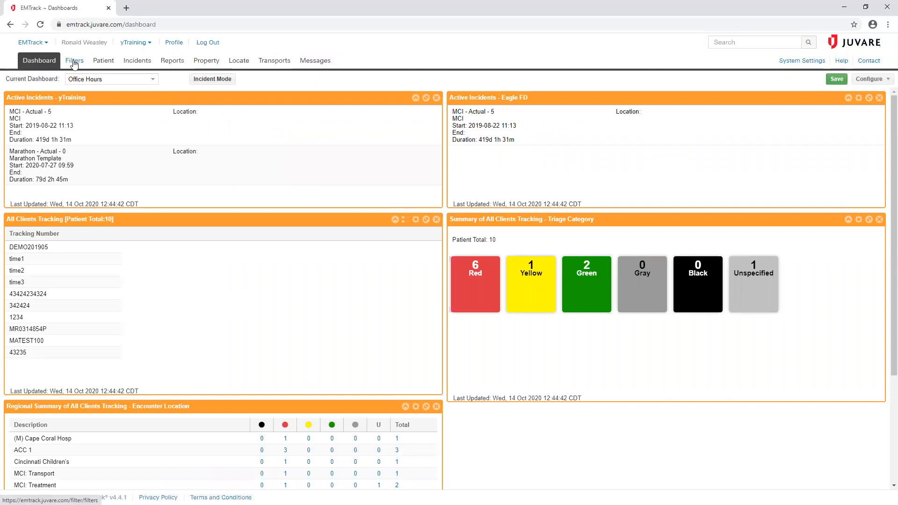
{"action": "left_click", "coordinate": [74, 63]}
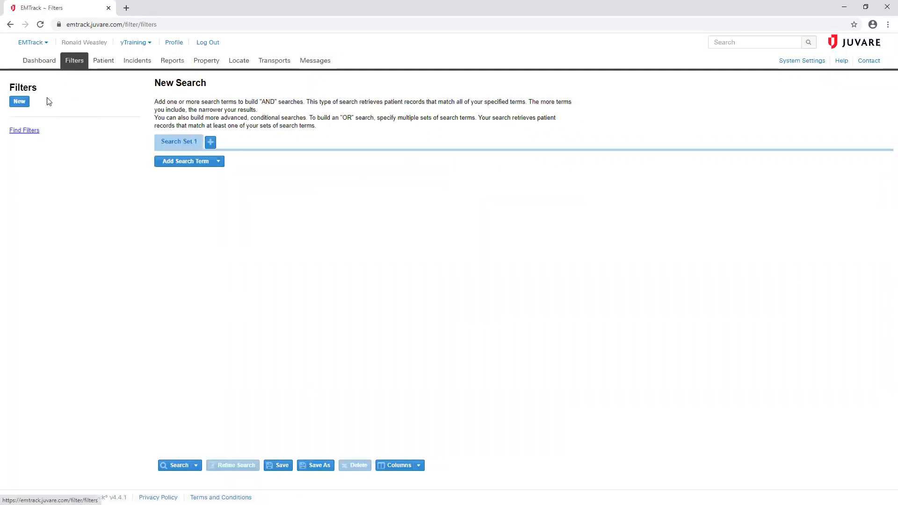
{"action": "left_click", "coordinate": [28, 134]}
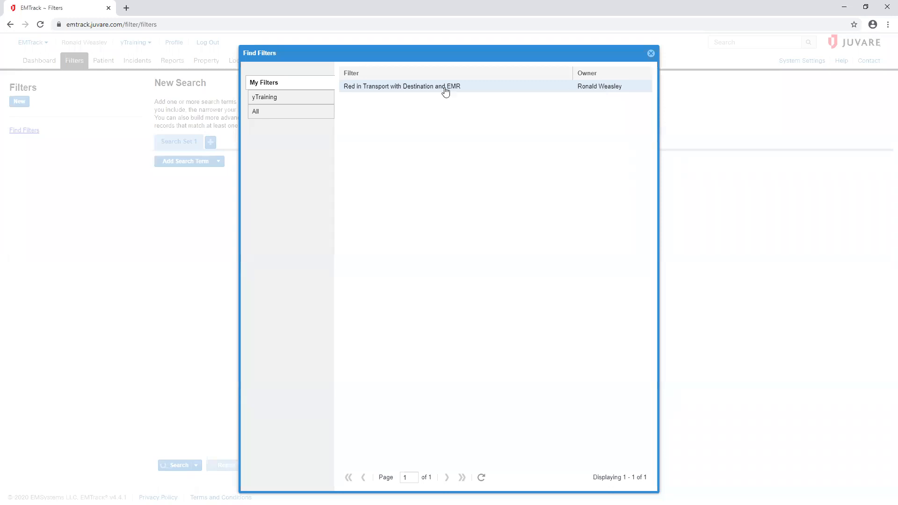
{"action": "left_click", "coordinate": [259, 99]}
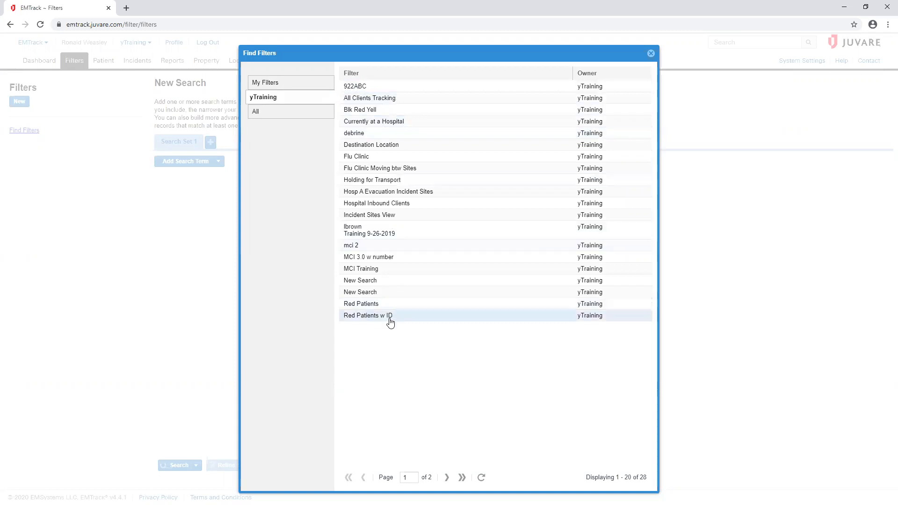
List all saved filters and open the yTraining filter "Red Patients with Tracking and ETA"
{"action": "left_click", "coordinate": [254, 111]}
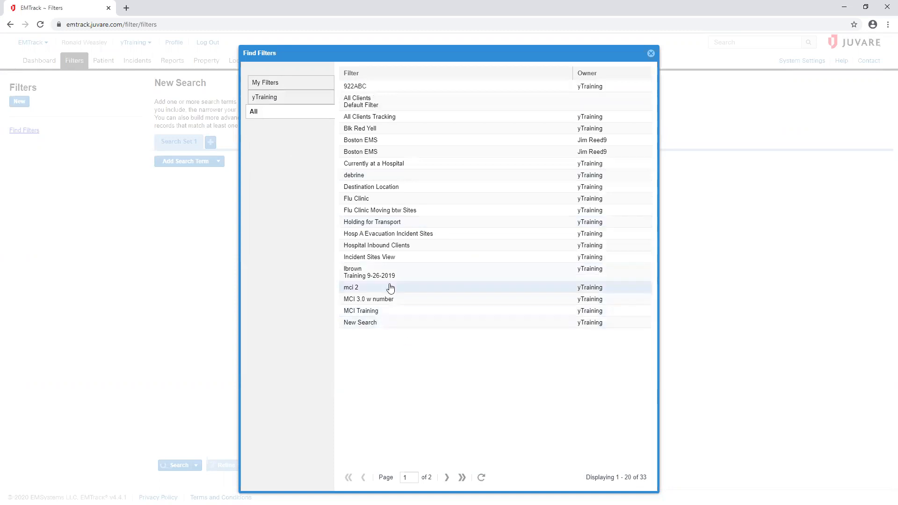
{"action": "left_click", "coordinate": [447, 477]}
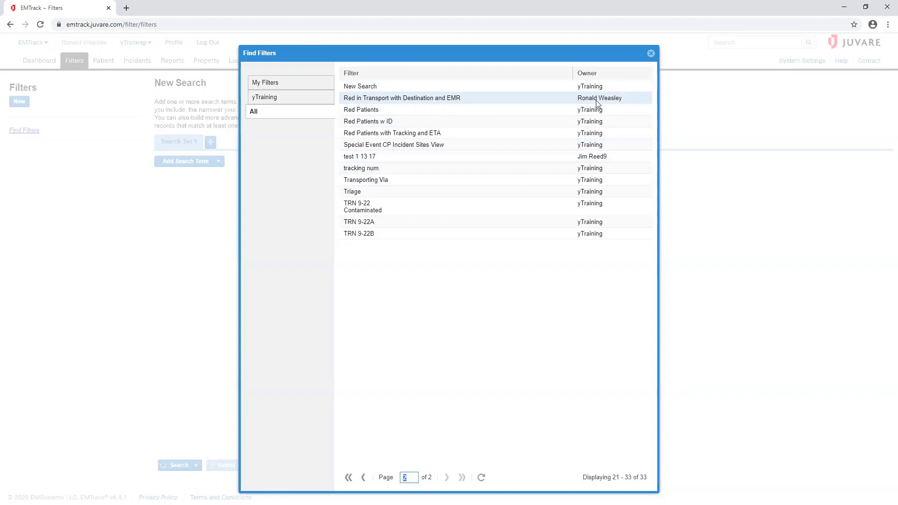
{"action": "left_click", "coordinate": [368, 478]}
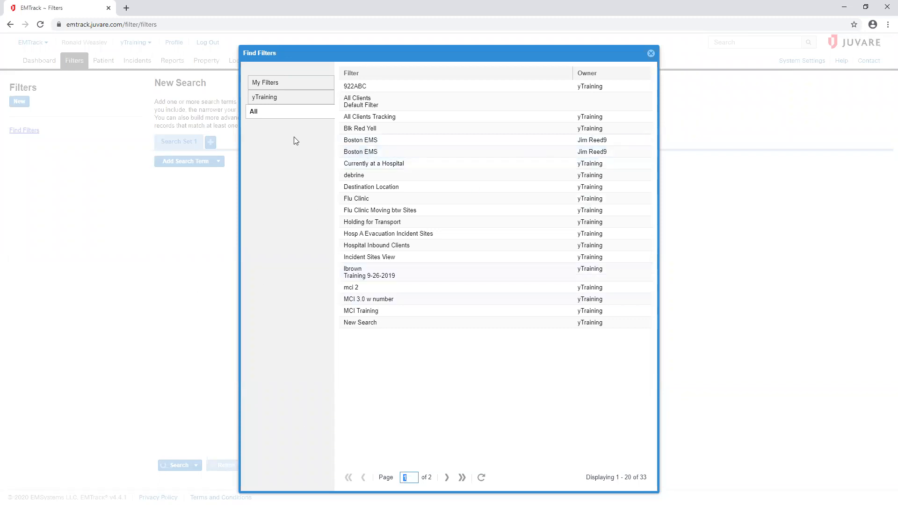
{"action": "left_click", "coordinate": [447, 478]}
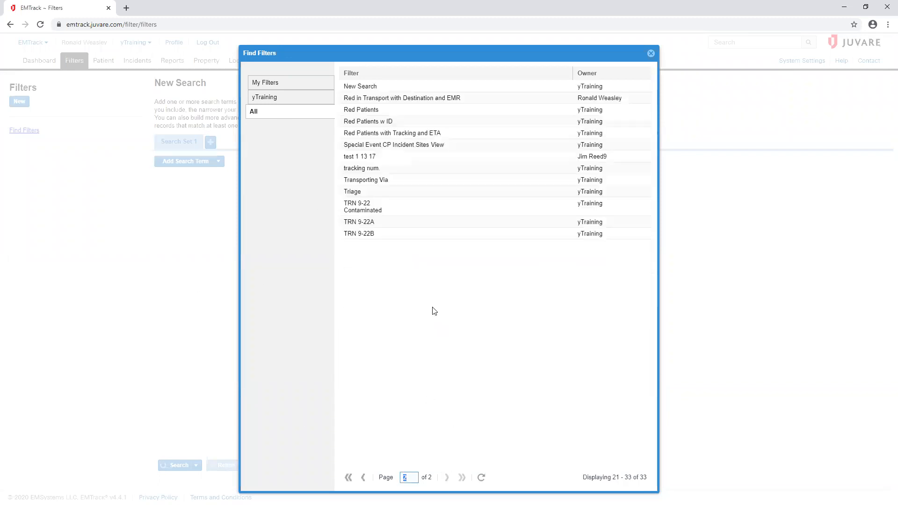
{"action": "double_click", "coordinate": [420, 136]}
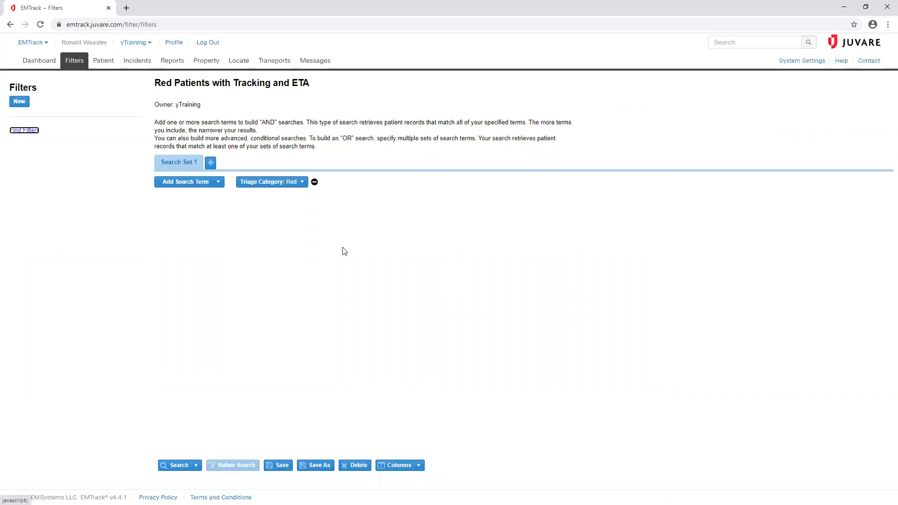
Check which columns the filter includes and run its patient search
{"action": "left_click", "coordinate": [419, 466]}
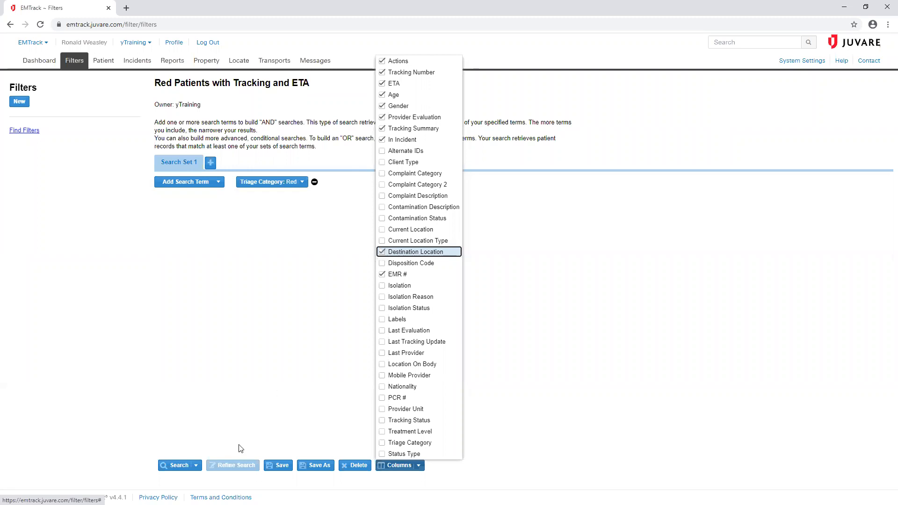
{"action": "left_click", "coordinate": [166, 468]}
{"action": "left_click", "coordinate": [166, 470]}
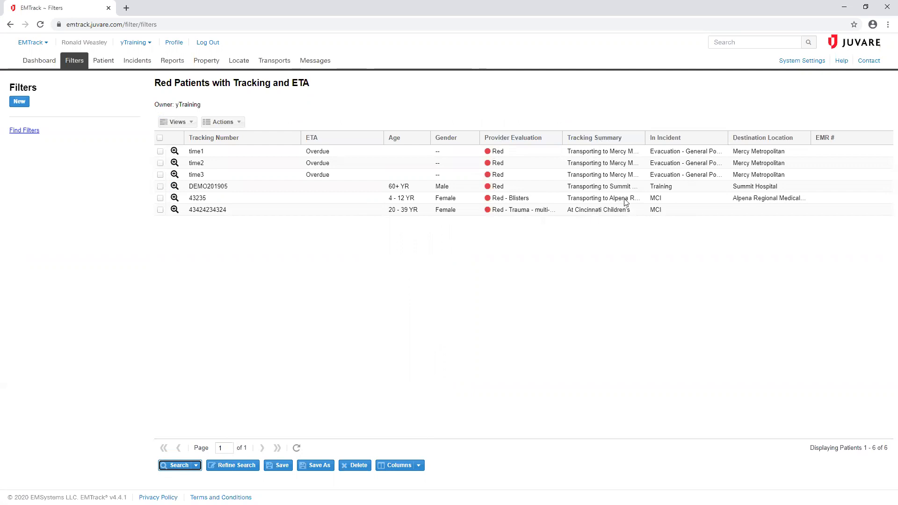
Widen the Tracking Summary column and move the EMR # column directly after Tracking Number
{"action": "left_click_drag", "start_coordinate": [646, 137], "coordinate": [690, 139]}
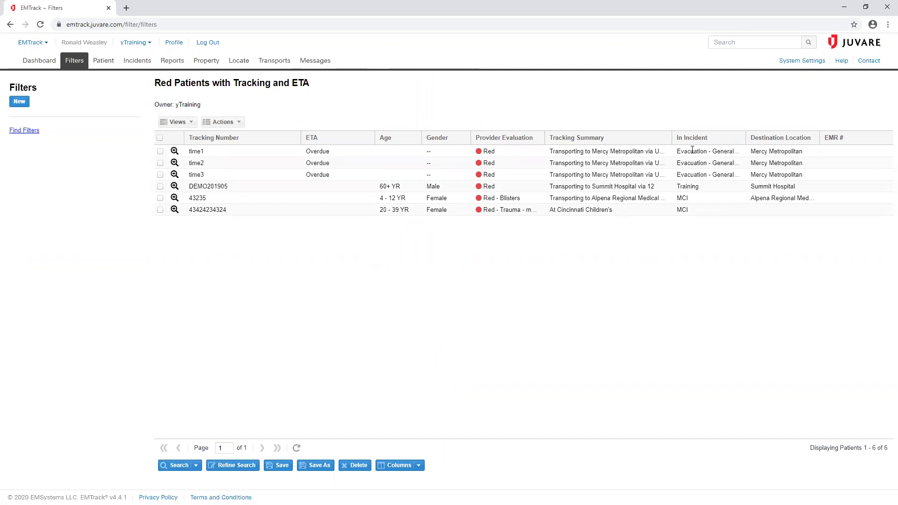
{"action": "left_click_drag", "start_coordinate": [673, 137], "coordinate": [698, 138]}
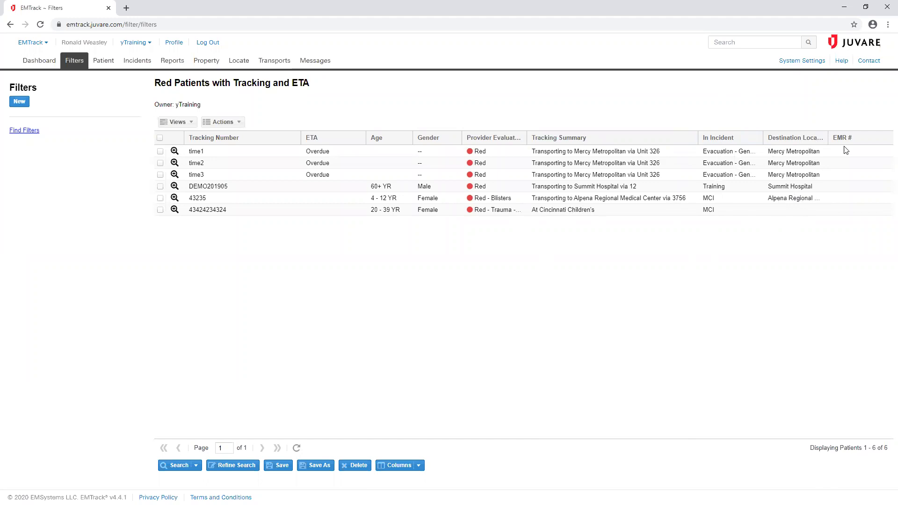
{"action": "left_click_drag", "start_coordinate": [858, 141], "coordinate": [326, 141]}
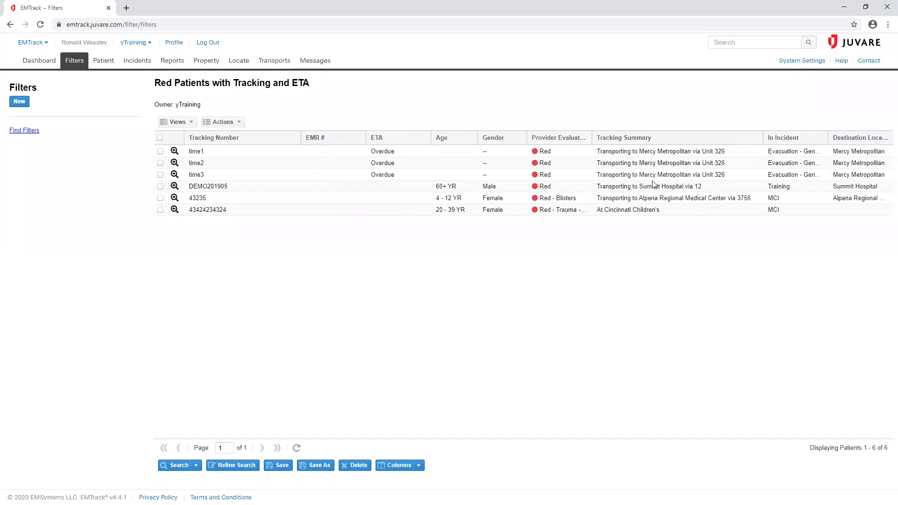
Remove the Destination Location column from the results and save the filter with its existing name, owner and shares
{"action": "left_click", "coordinate": [420, 468]}
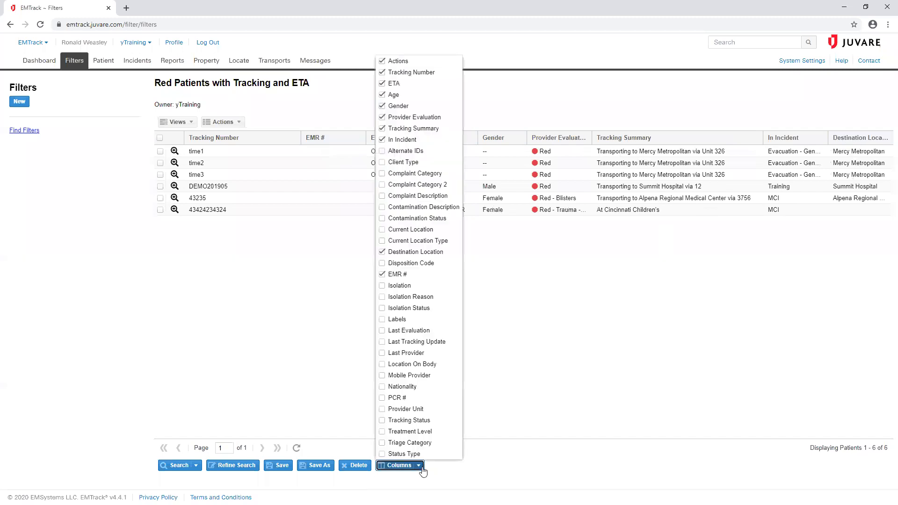
{"action": "left_click", "coordinate": [383, 253]}
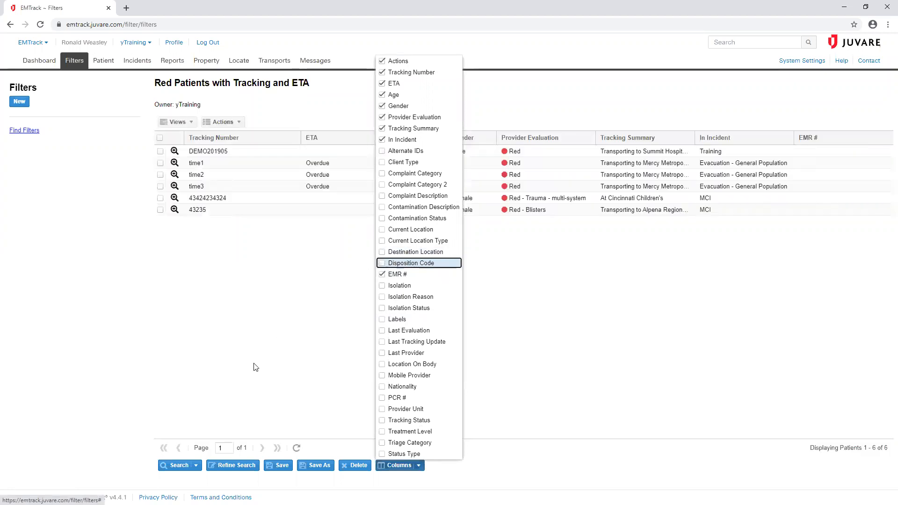
{"action": "left_click", "coordinate": [279, 466]}
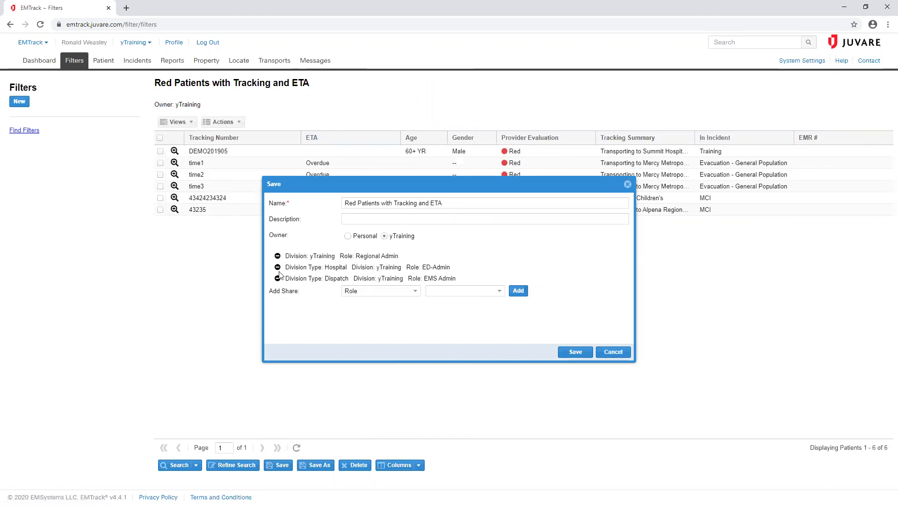
{"action": "left_click", "coordinate": [576, 353]}
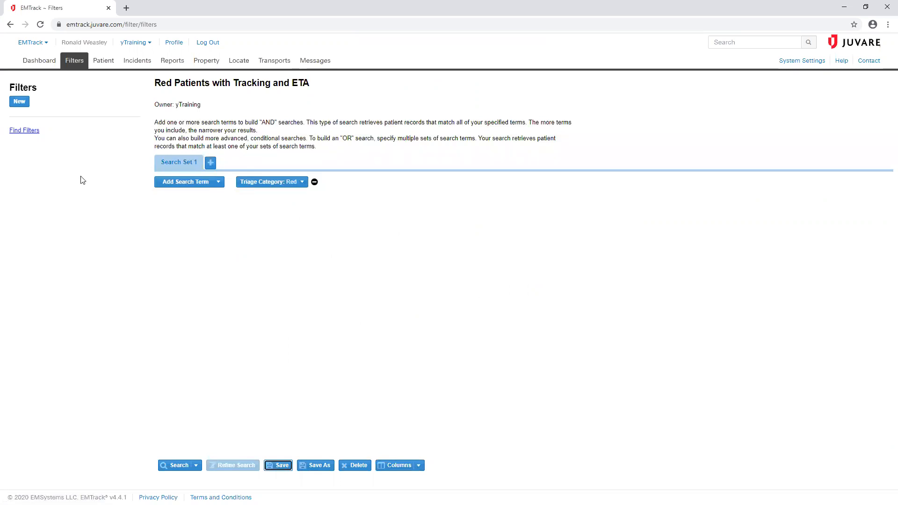
Leave the filters page for the dashboard, return, and reopen "Red Patients with Tracking and ETA" from the list of all filters
{"action": "left_click", "coordinate": [43, 61]}
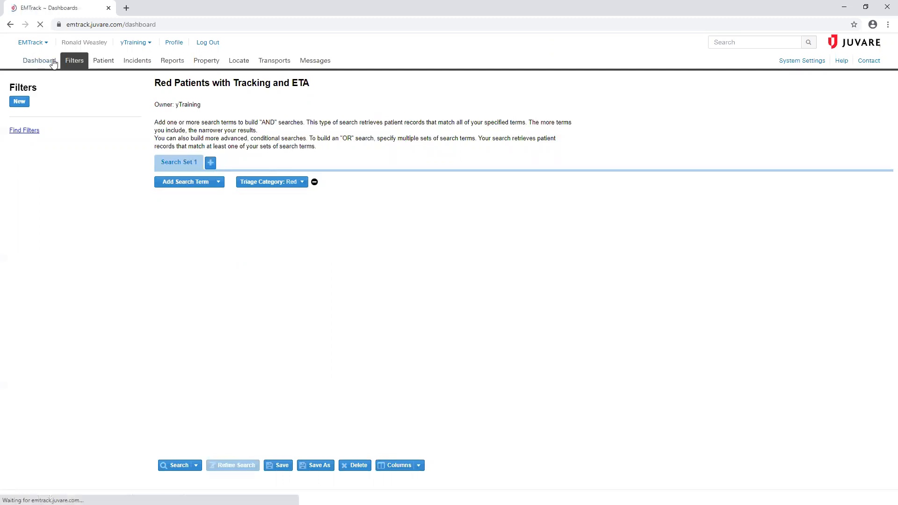
{"action": "left_click", "coordinate": [68, 61]}
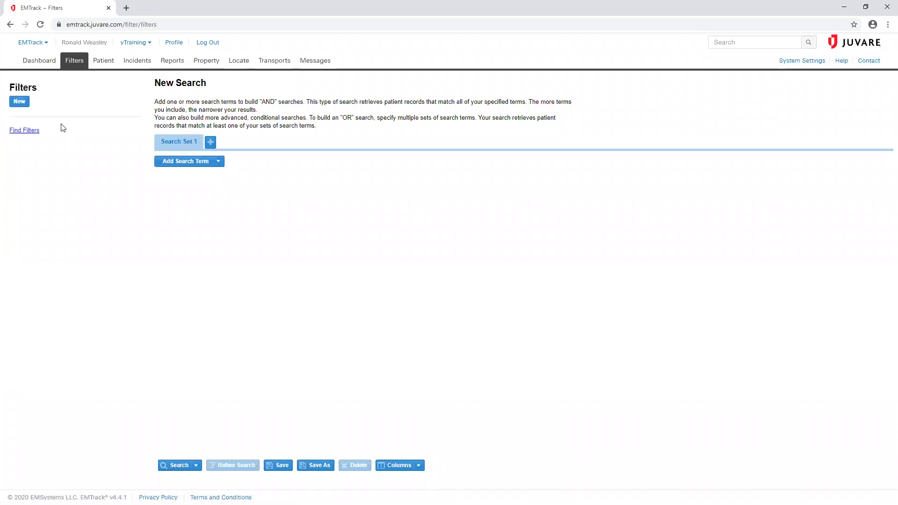
{"action": "left_click", "coordinate": [13, 132]}
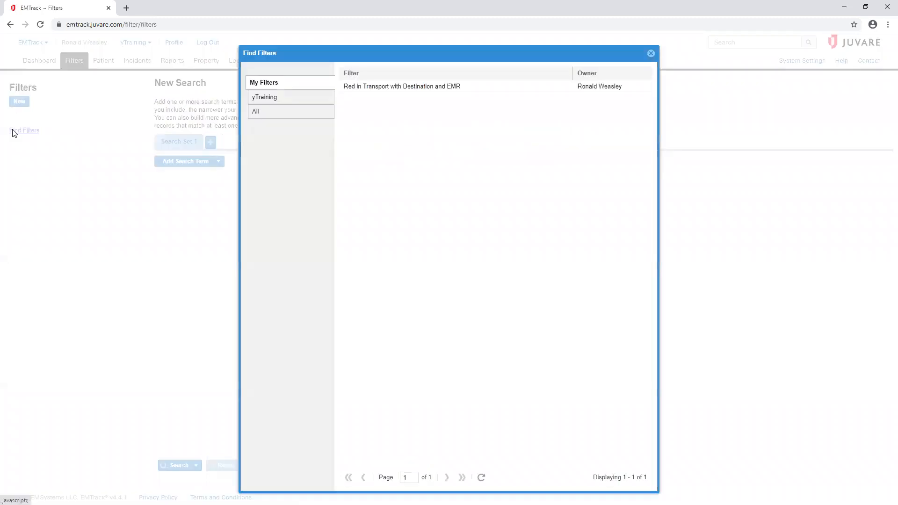
{"action": "left_click", "coordinate": [259, 115]}
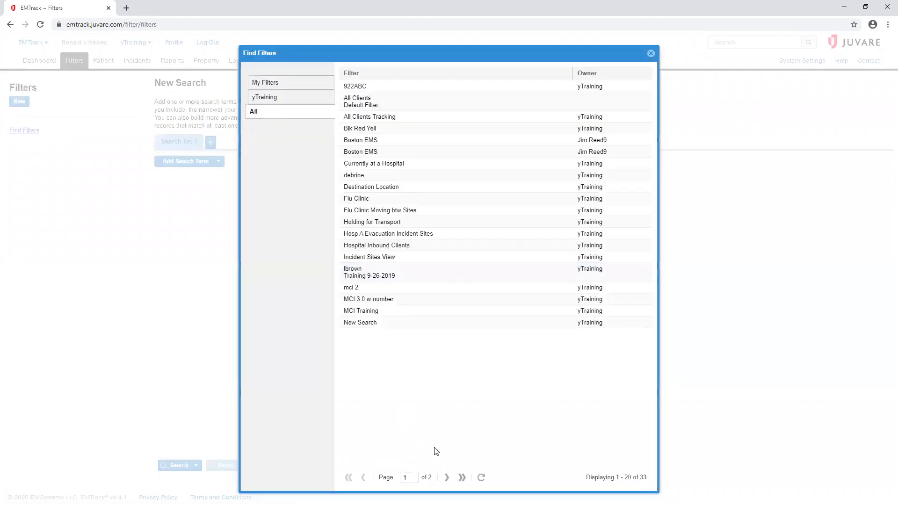
{"action": "left_click", "coordinate": [447, 478]}
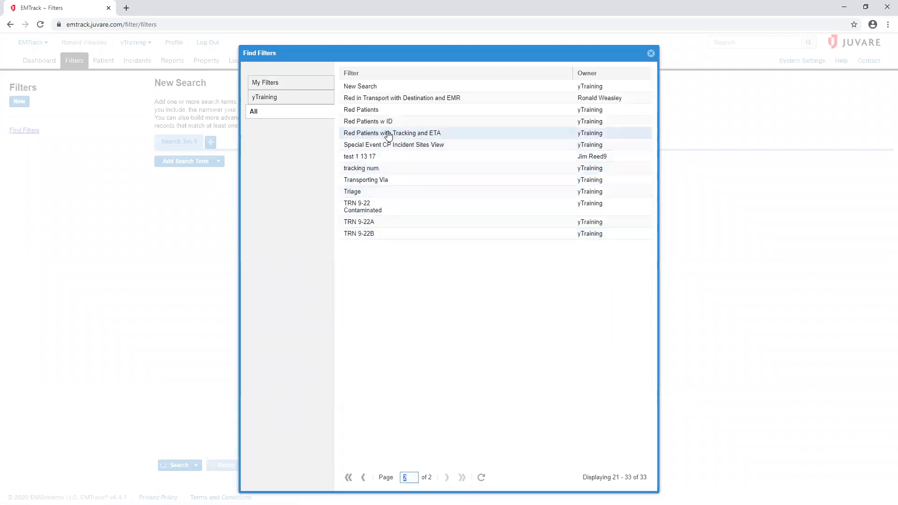
{"action": "left_click", "coordinate": [386, 135]}
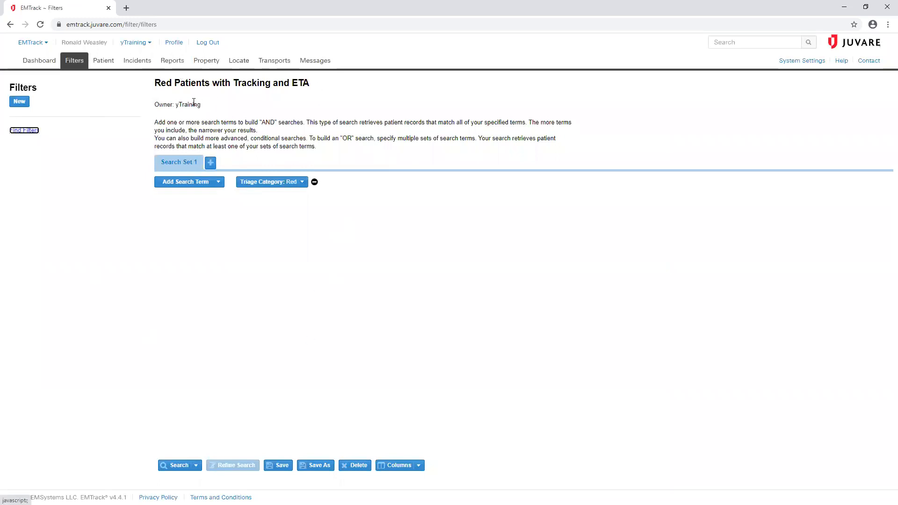
Run the search, place the EMR # column between Tracking Number and ETA, and save the filter
{"action": "left_click", "coordinate": [173, 468]}
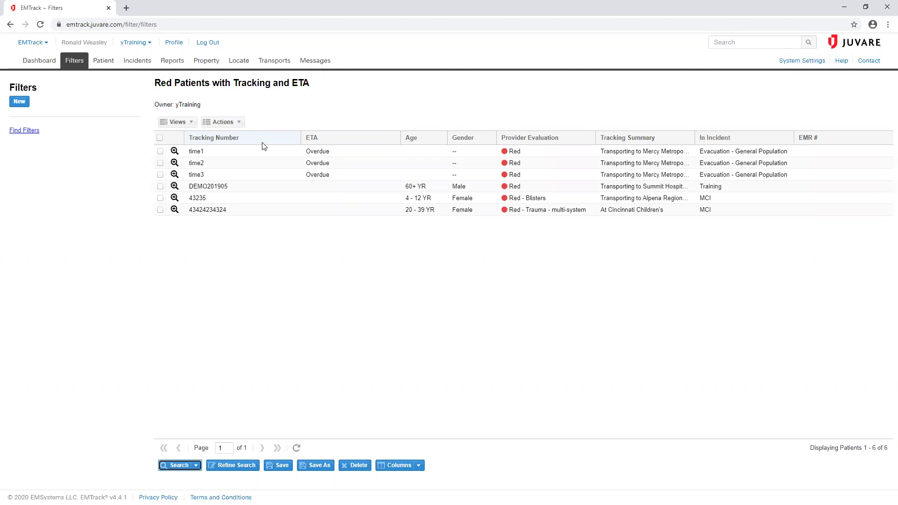
{"action": "left_click_drag", "start_coordinate": [823, 138], "coordinate": [306, 140]}
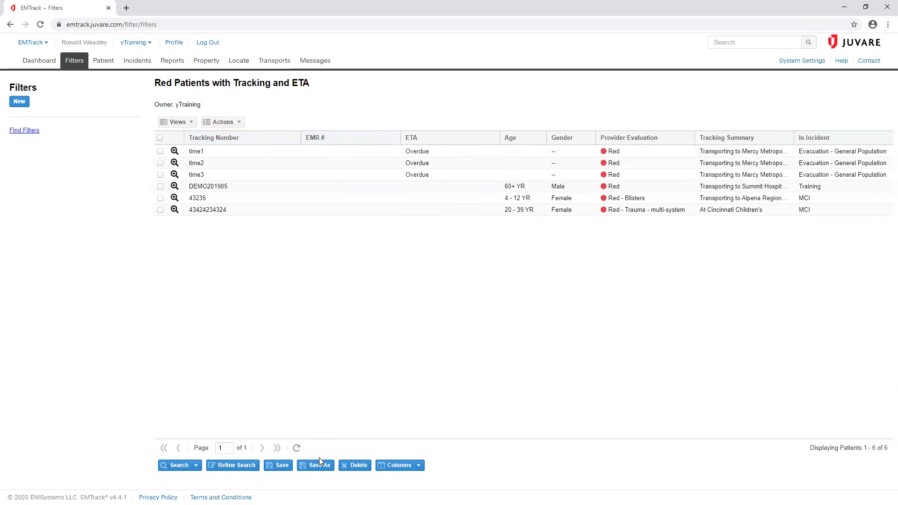
{"action": "left_click", "coordinate": [278, 464]}
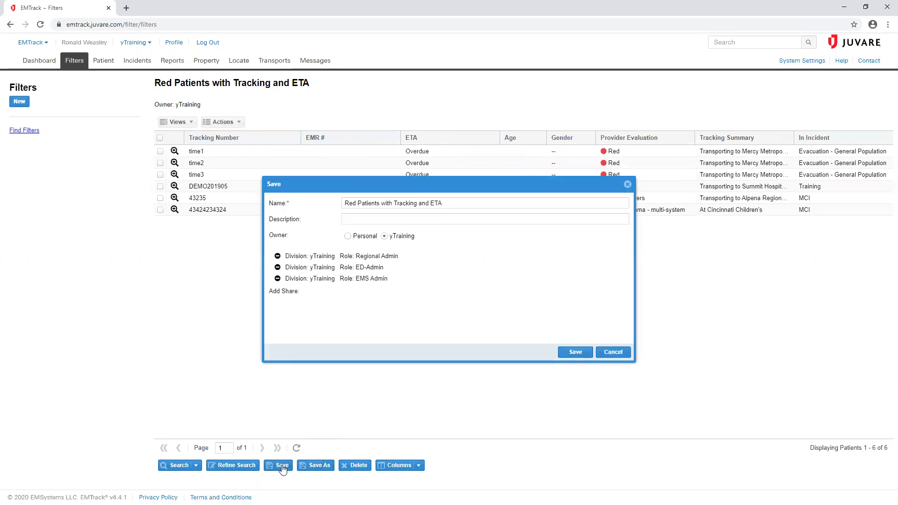
{"action": "left_click", "coordinate": [575, 352]}
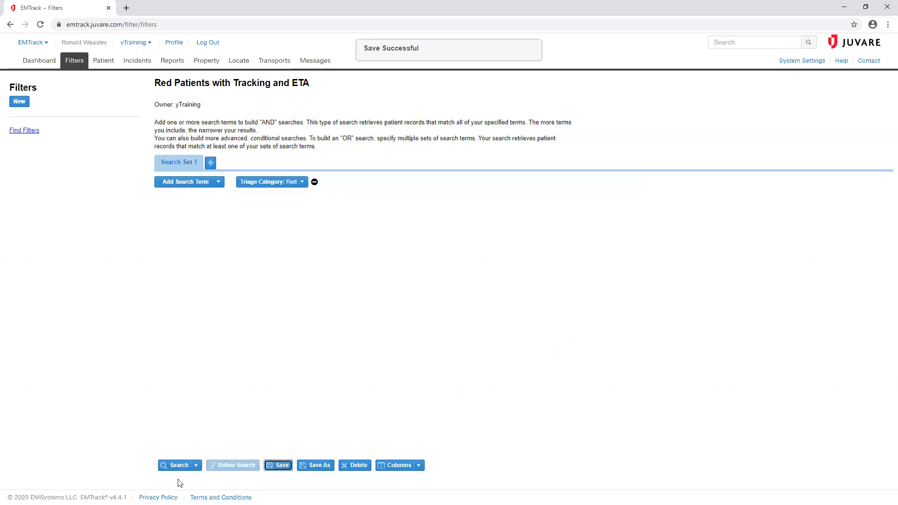
Run the saved filter, refine it with a Destination Location term set to Summit Hospital, and search again
{"action": "left_click", "coordinate": [178, 465]}
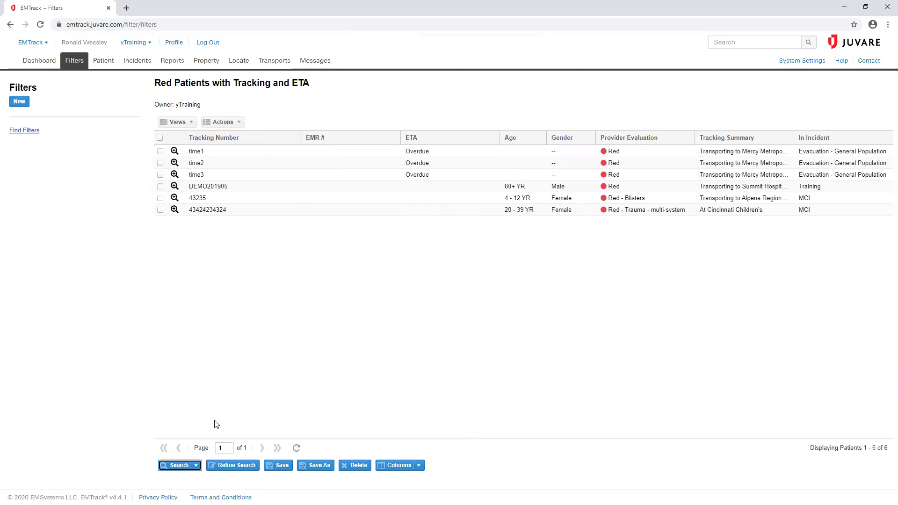
{"action": "left_click", "coordinate": [228, 467]}
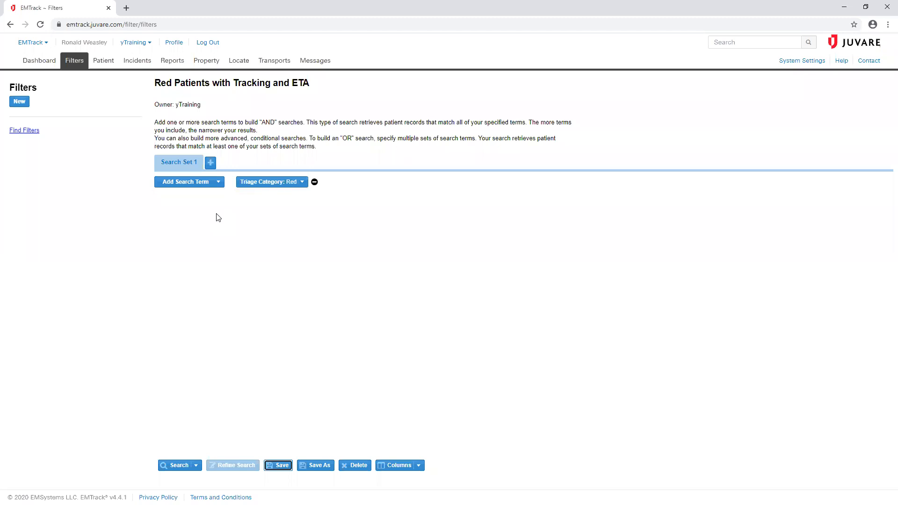
{"action": "left_click", "coordinate": [217, 184]}
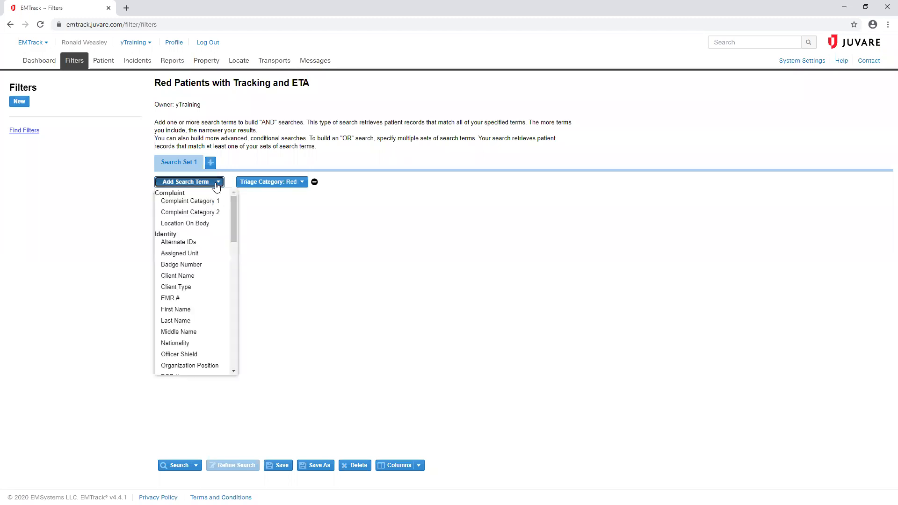
{"action": "scroll", "coordinate": [205, 346], "scroll_direction": "down", "scroll_amount": 2}
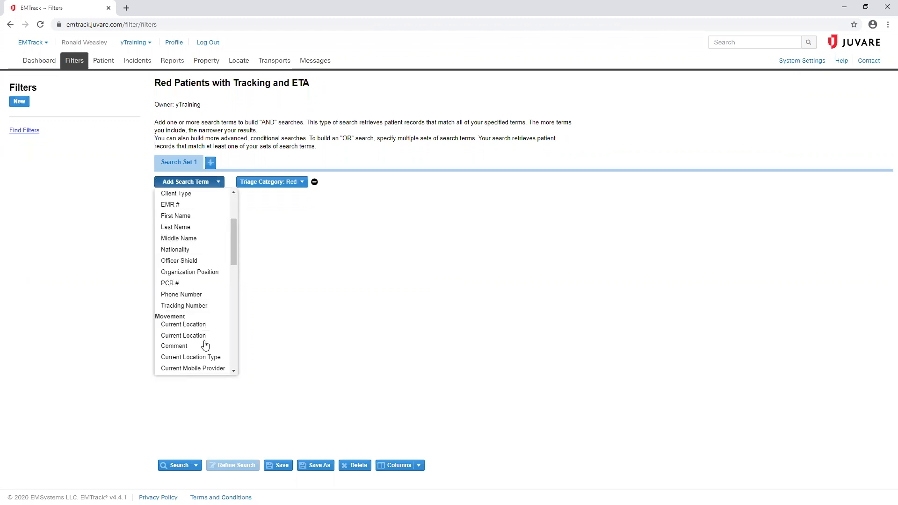
{"action": "scroll", "coordinate": [205, 346], "scroll_direction": "down", "scroll_amount": 1}
{"action": "scroll", "coordinate": [187, 350], "scroll_direction": "down", "scroll_amount": 1}
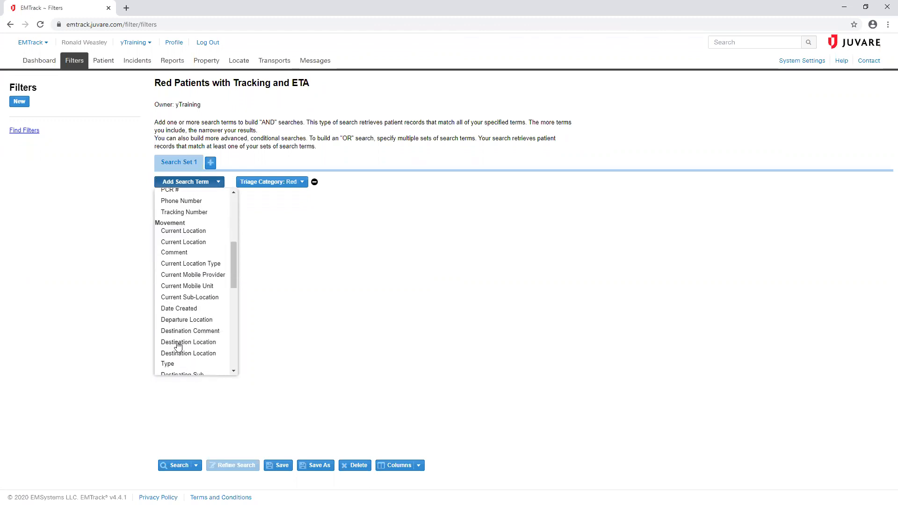
{"action": "left_click", "coordinate": [177, 344]}
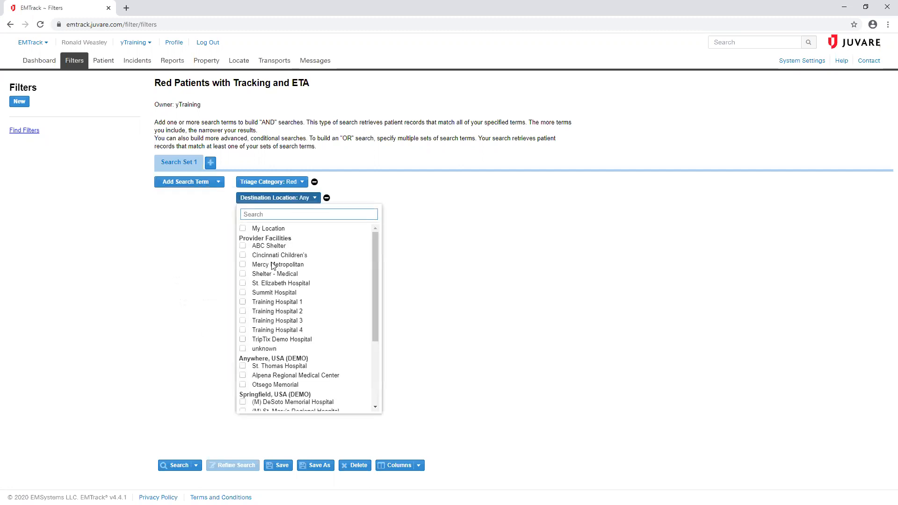
{"action": "left_click", "coordinate": [242, 293]}
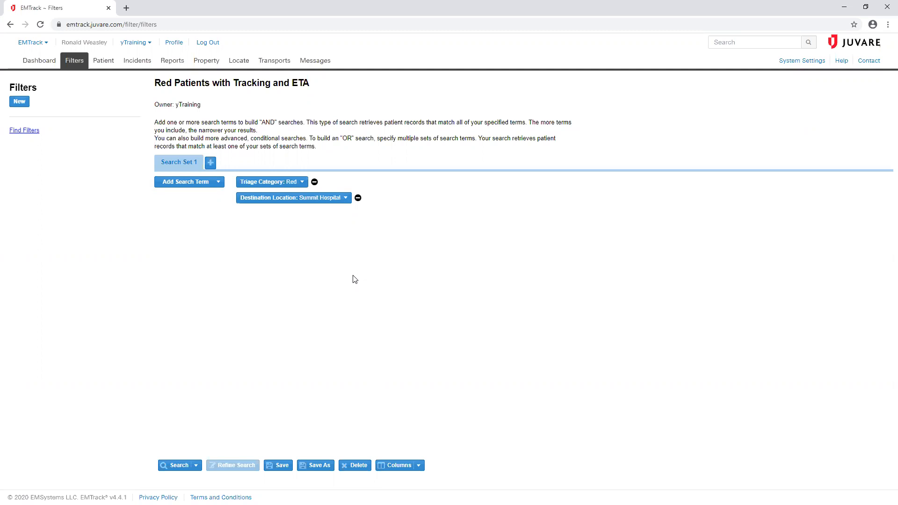
{"action": "left_click", "coordinate": [177, 467]}
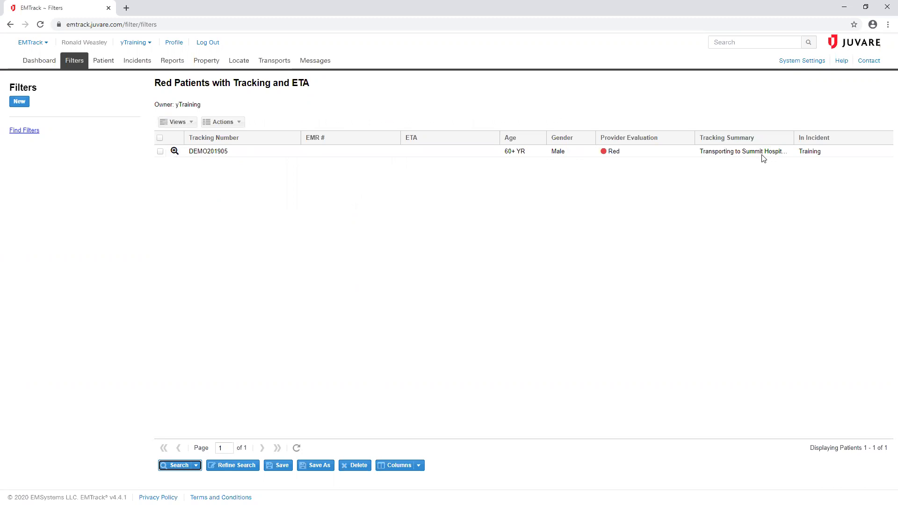
Refine the search with a Destination Location Type term set to Incident Site, and search again
{"action": "left_click", "coordinate": [244, 465]}
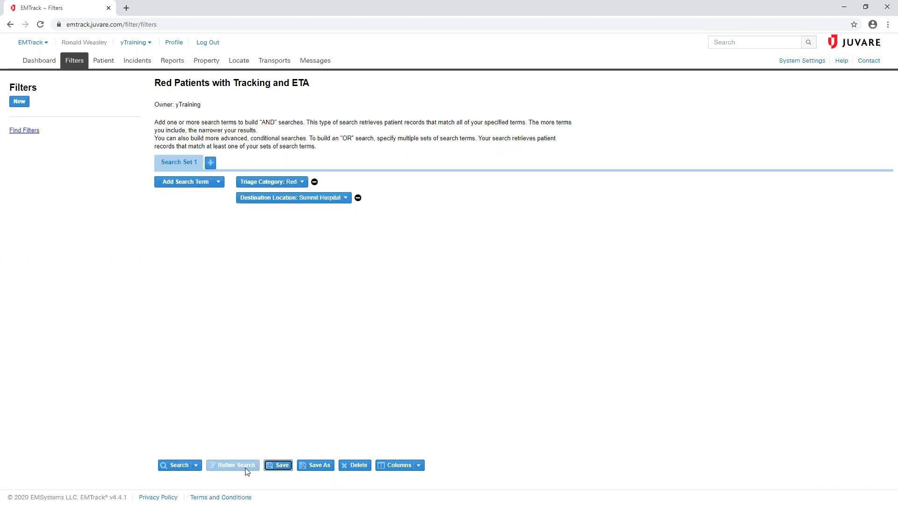
{"action": "left_click", "coordinate": [210, 182]}
{"action": "scroll", "coordinate": [203, 339], "scroll_direction": "down", "scroll_amount": 2}
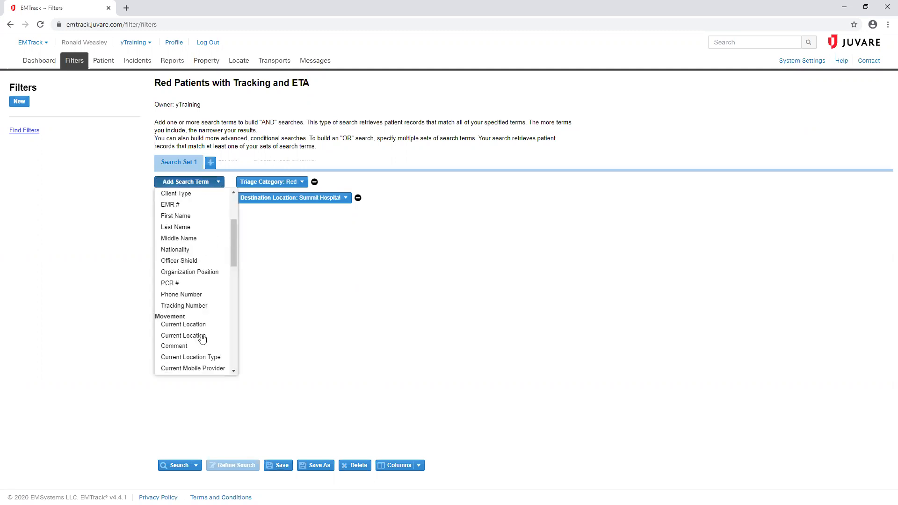
{"action": "scroll", "coordinate": [203, 338], "scroll_direction": "down", "scroll_amount": 2}
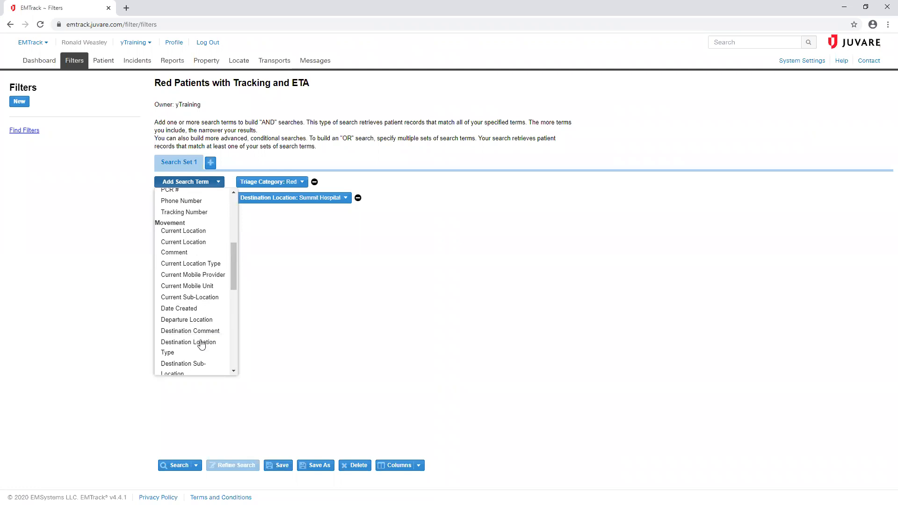
{"action": "left_click", "coordinate": [202, 343]}
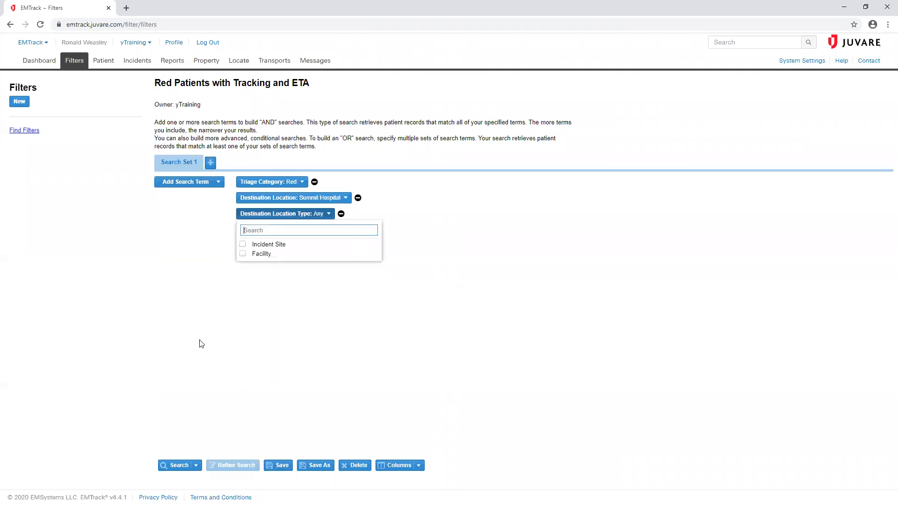
{"action": "left_click", "coordinate": [243, 244]}
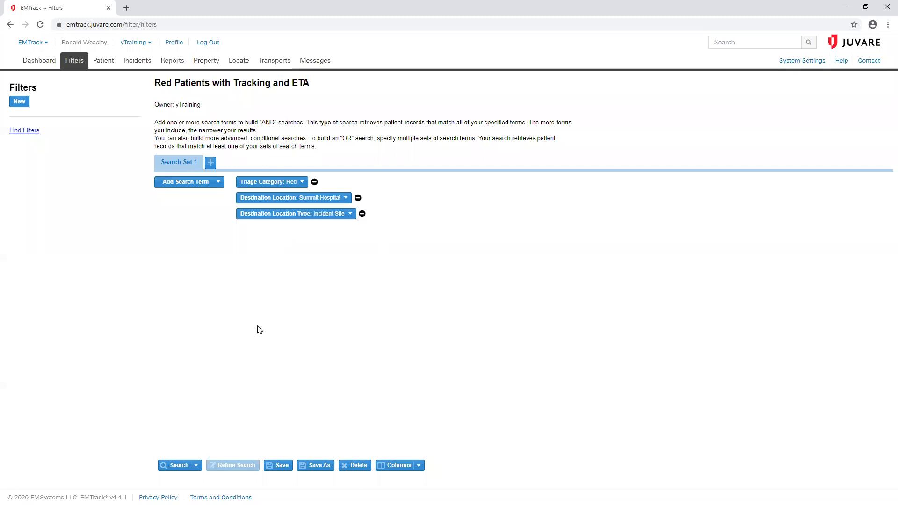
{"action": "left_click", "coordinate": [172, 464]}
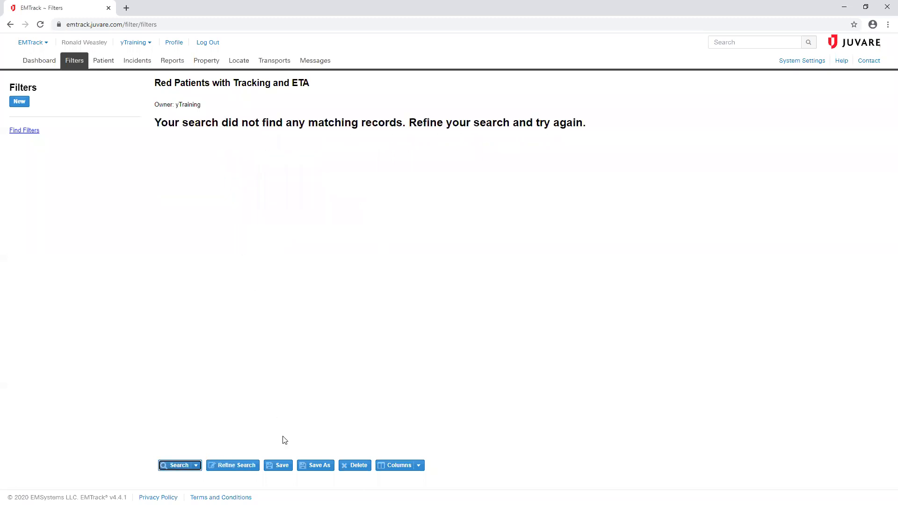
Change the Destination Location Type term to Facility only, remove the Destination Location term, and search again
{"action": "left_click", "coordinate": [248, 468]}
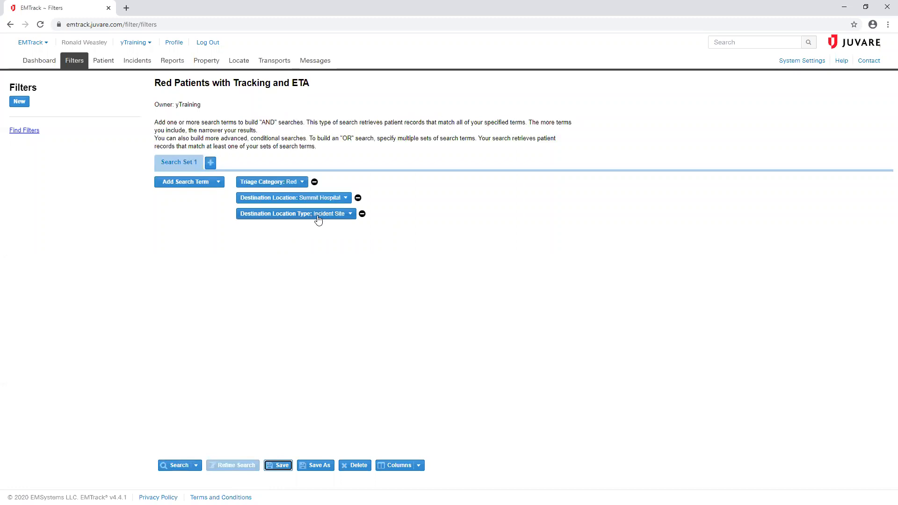
{"action": "left_click", "coordinate": [351, 213]}
{"action": "left_click", "coordinate": [244, 254]}
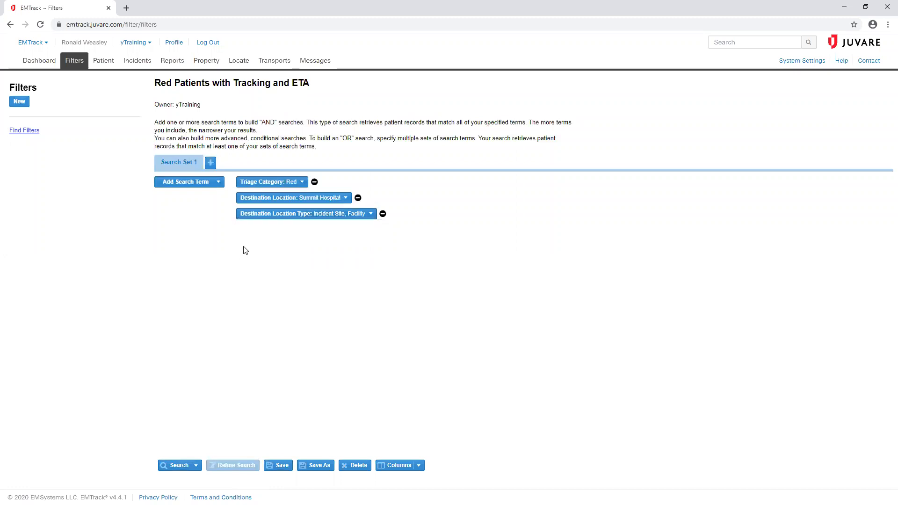
{"action": "left_click", "coordinate": [372, 215]}
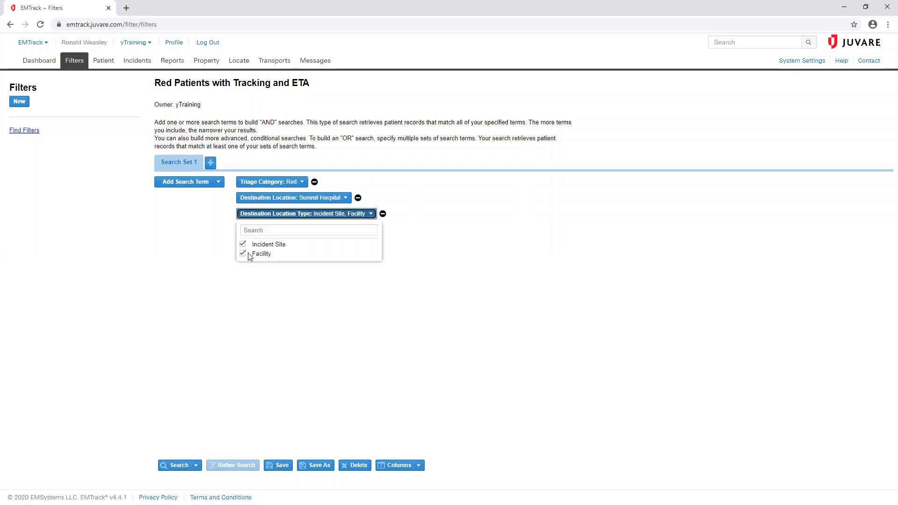
{"action": "left_click", "coordinate": [243, 244]}
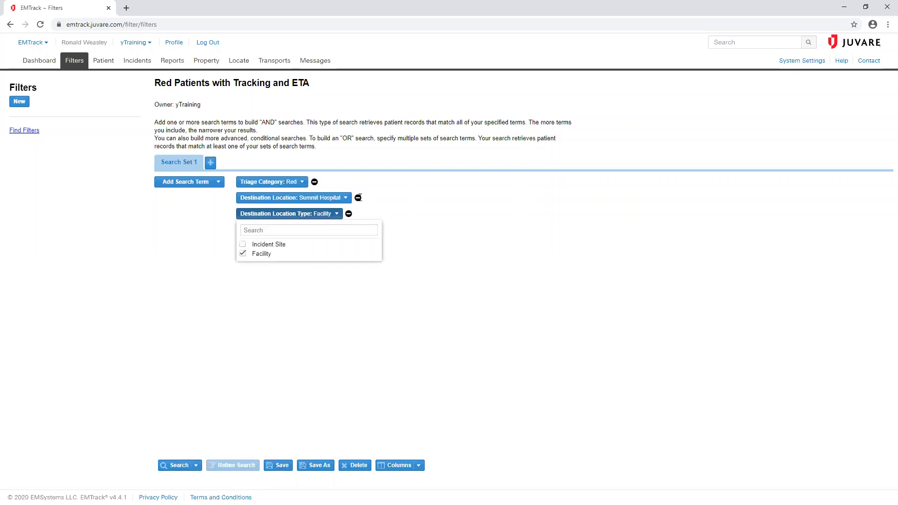
{"action": "left_click", "coordinate": [358, 198]}
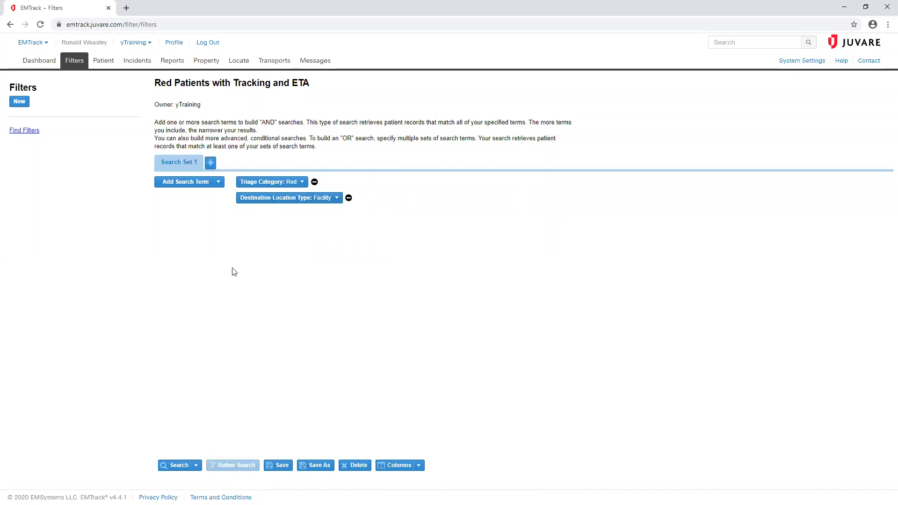
{"action": "left_click", "coordinate": [176, 466]}
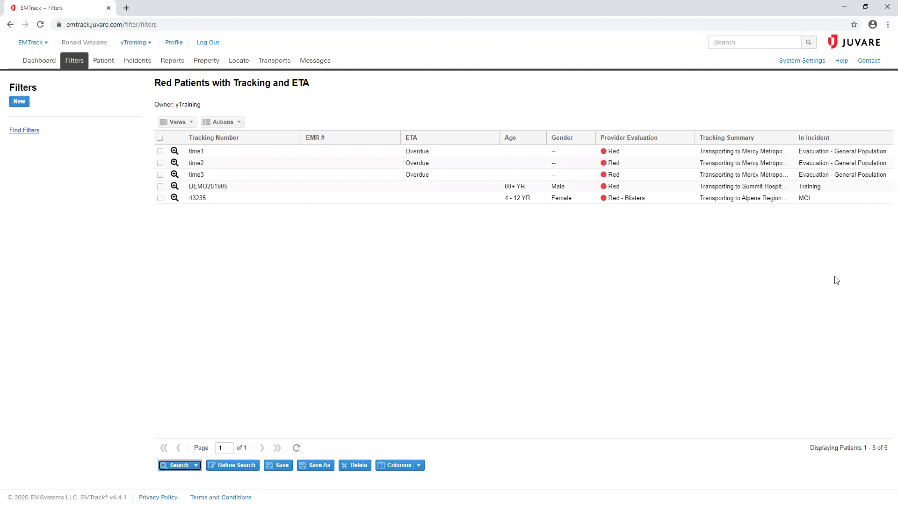
Hide the Age column in the search results and show it again
{"action": "left_click", "coordinate": [419, 465]}
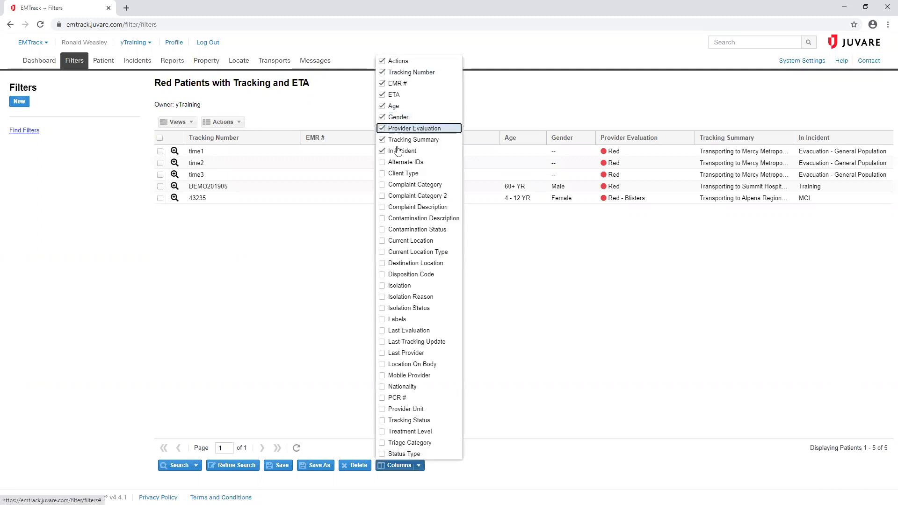
{"action": "left_click", "coordinate": [383, 110]}
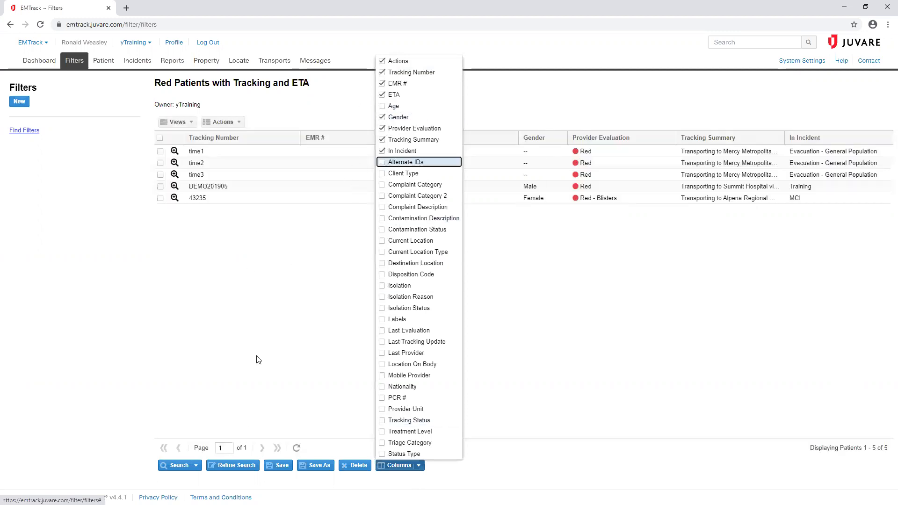
{"action": "left_click", "coordinate": [382, 108]}
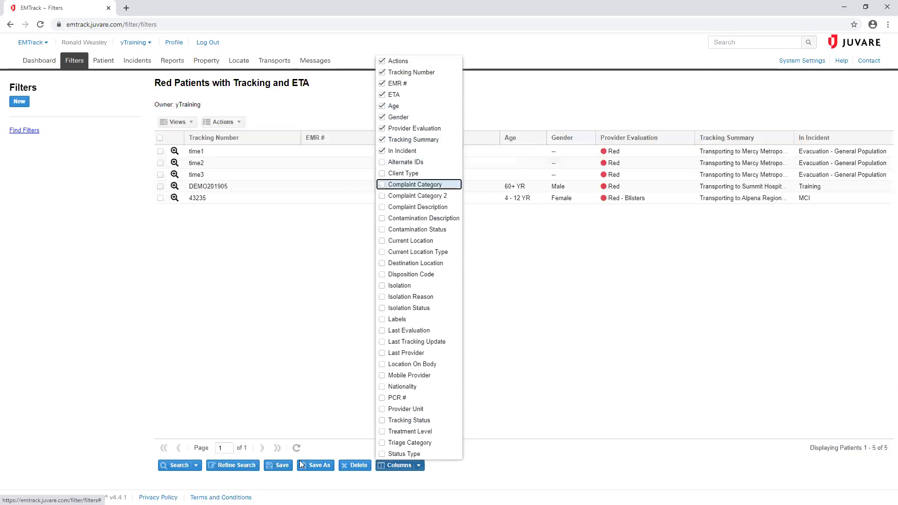
{"action": "left_click", "coordinate": [282, 353]}
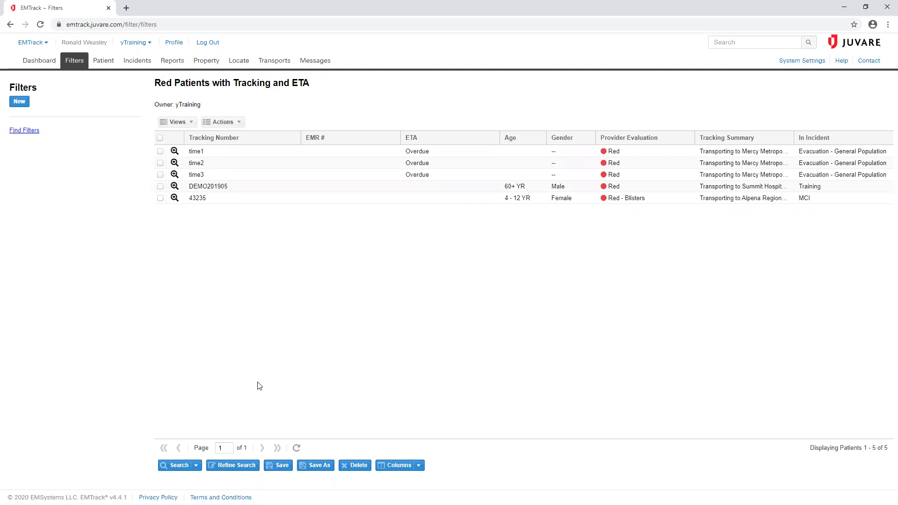
Include archived records along with active ones, rerun the search, and look through the listed patients
{"action": "left_click", "coordinate": [198, 467]}
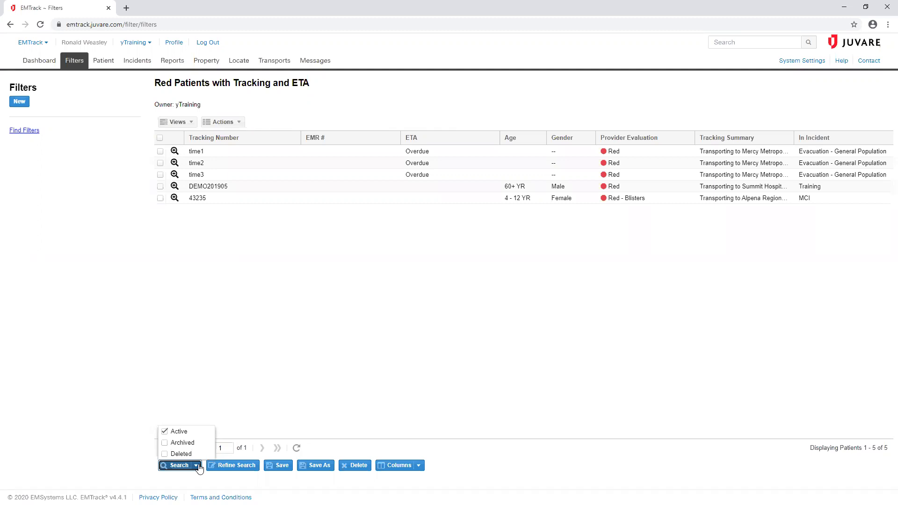
{"action": "left_click", "coordinate": [164, 446]}
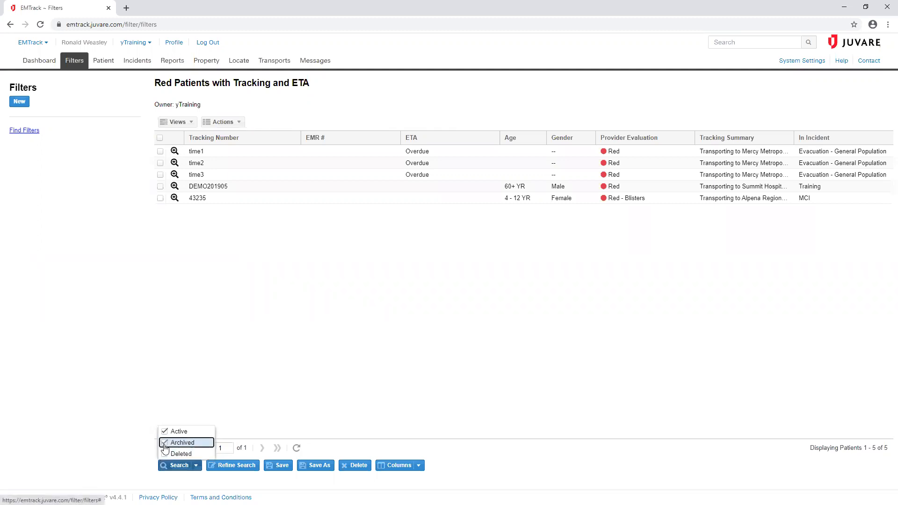
{"action": "left_click", "coordinate": [175, 469]}
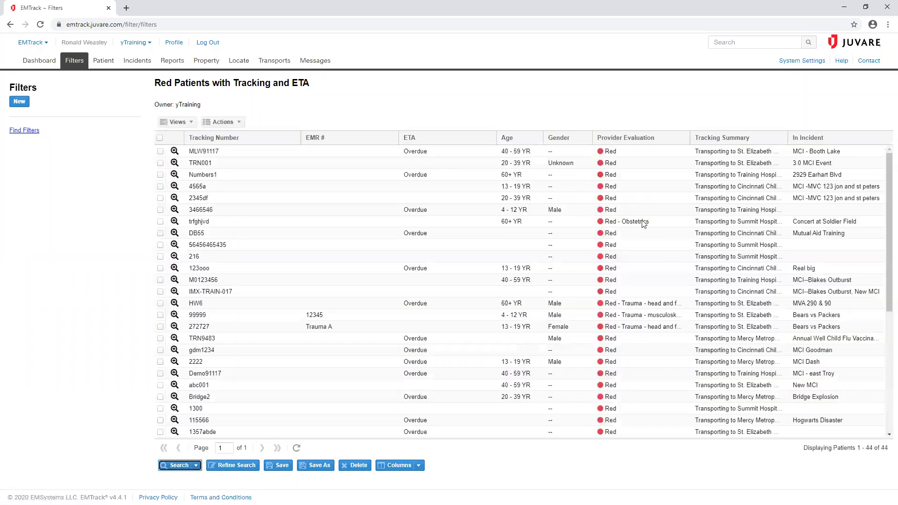
{"action": "scroll", "coordinate": [626, 327], "scroll_direction": "down", "scroll_amount": 2}
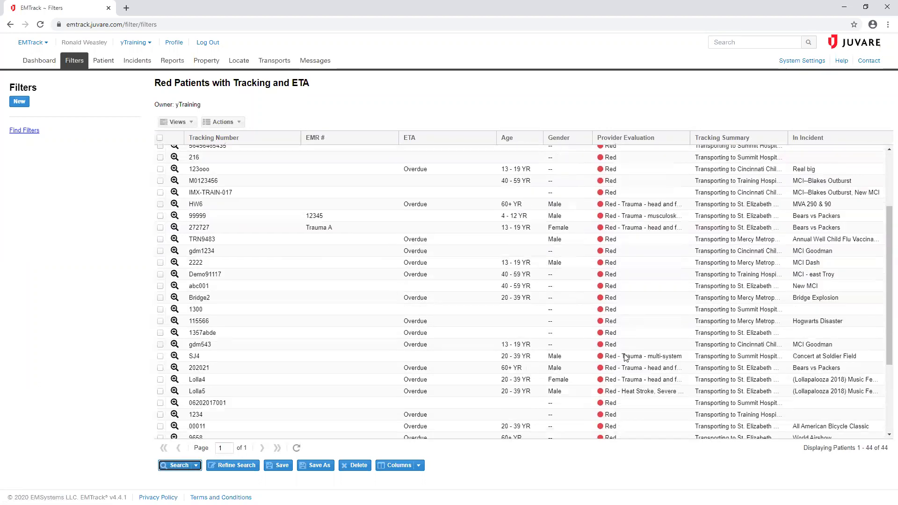
{"action": "scroll", "coordinate": [624, 358], "scroll_direction": "down", "scroll_amount": 2}
{"action": "scroll", "coordinate": [622, 360], "scroll_direction": "up", "scroll_amount": 5}
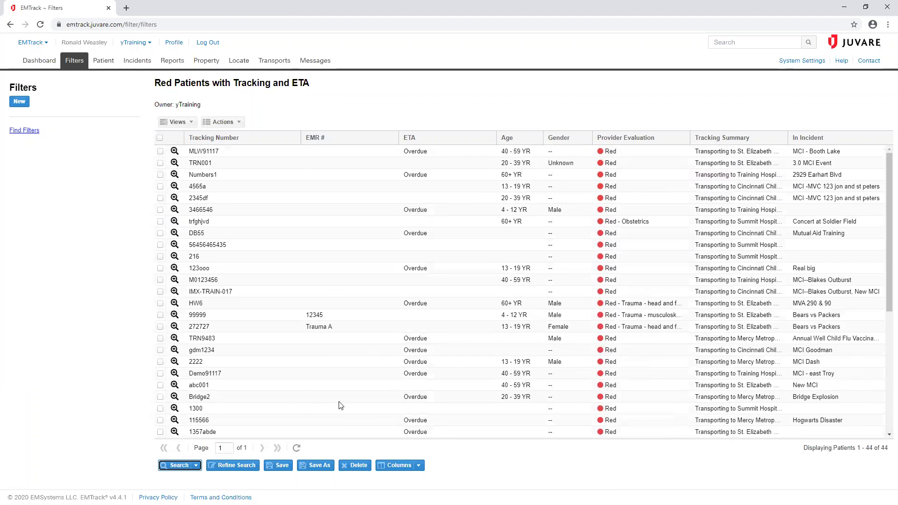
Leave the filter results, open a blank new search, and include archived records in its search scope
{"action": "left_click", "coordinate": [34, 64]}
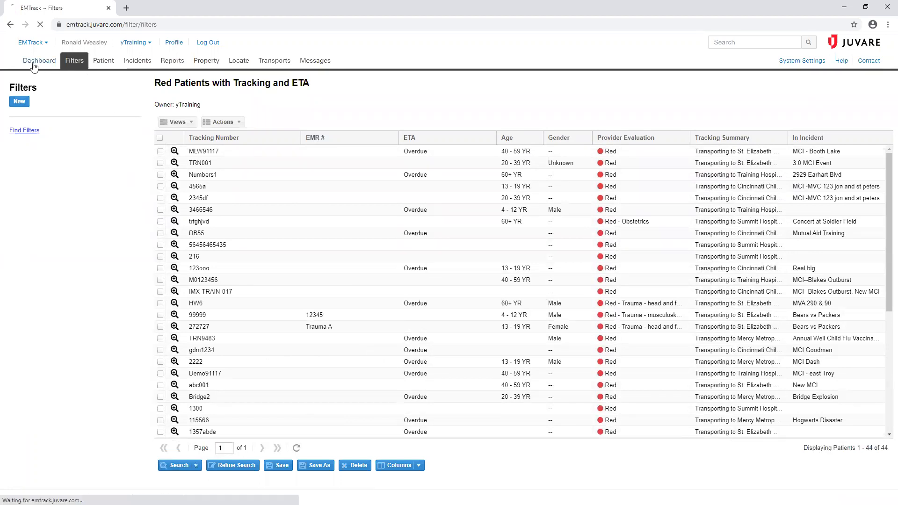
{"action": "left_click", "coordinate": [77, 65]}
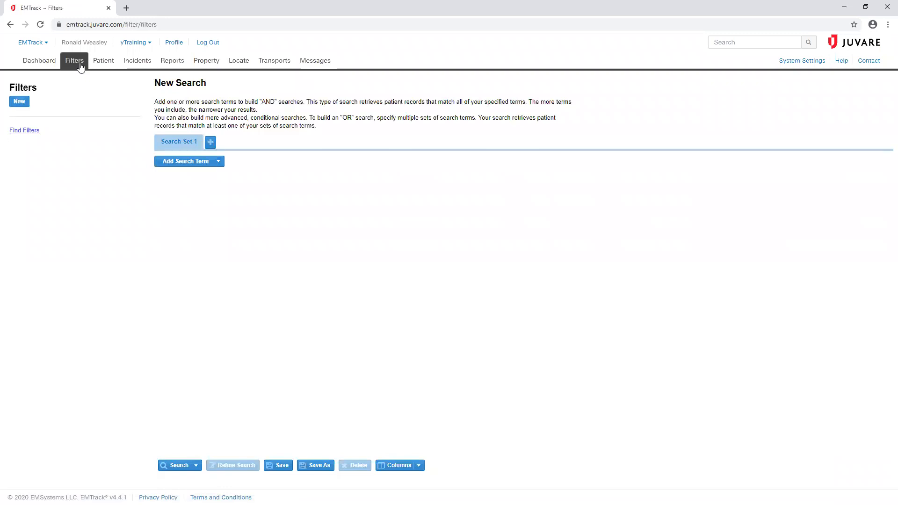
{"action": "left_click", "coordinate": [196, 466]}
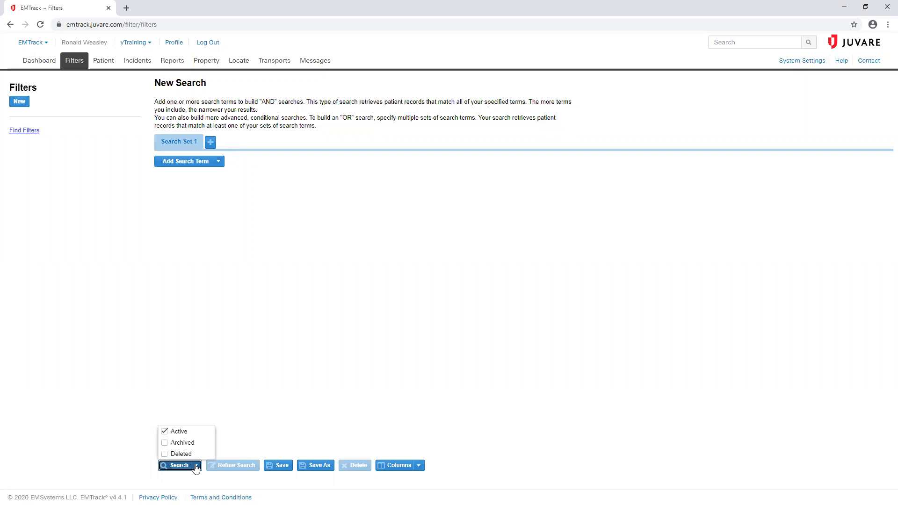
{"action": "left_click", "coordinate": [164, 443]}
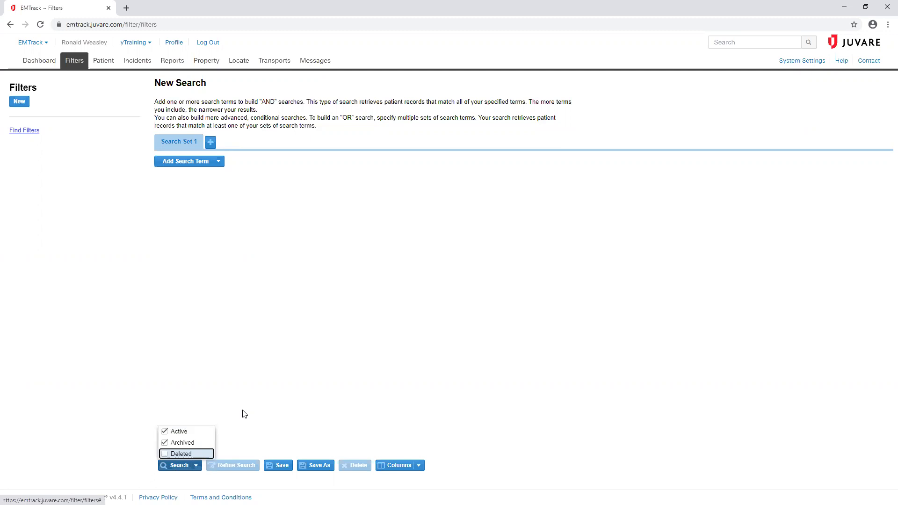
{"action": "left_click", "coordinate": [239, 373]}
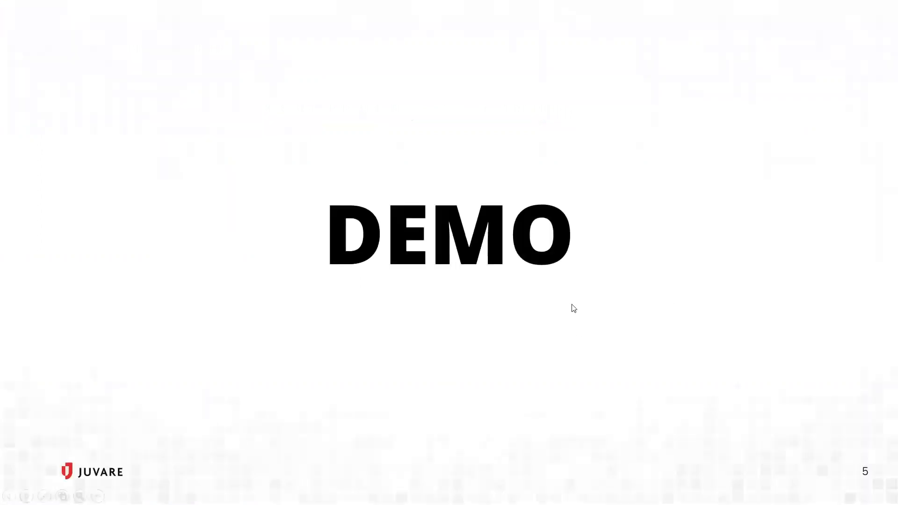
{"action": "left_click", "coordinate": [565, 265]}
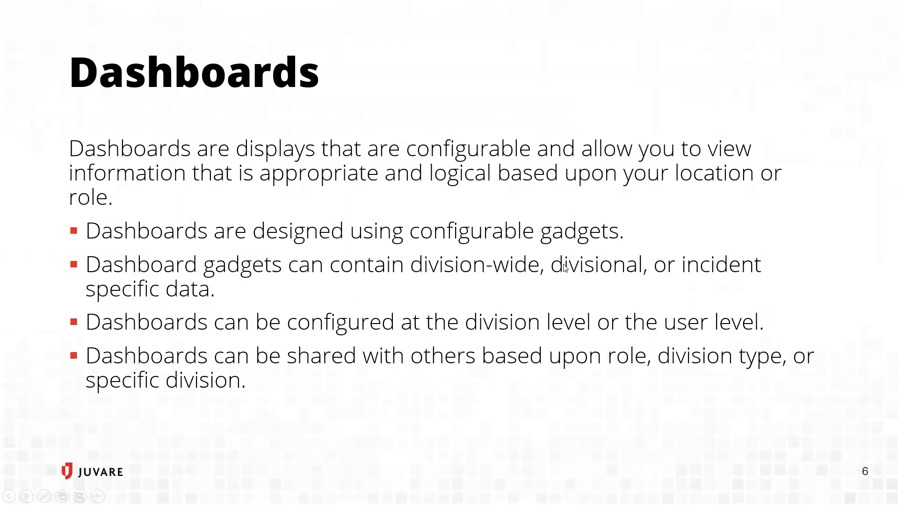
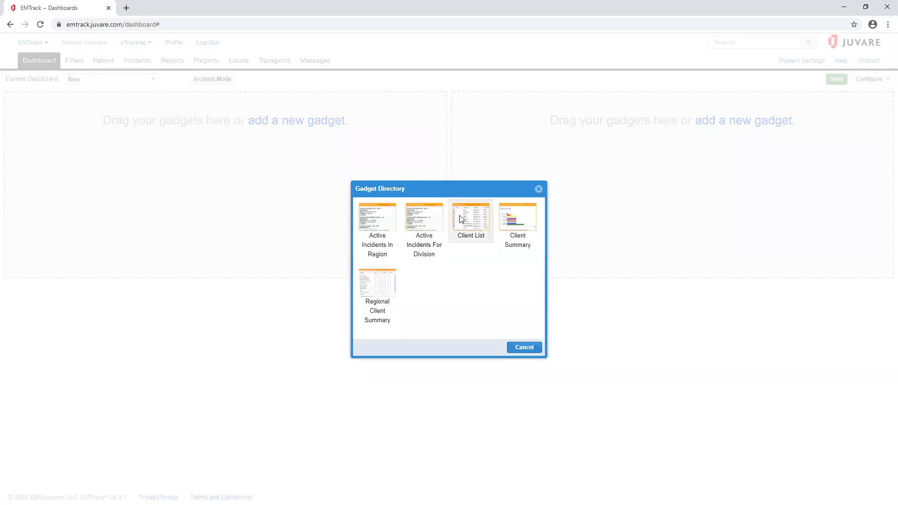
Add a Client List gadget using the "Red Patients with Tracking and ETA" filter to the new dashboard, and narrow its Tracking Number column
{"action": "left_click", "coordinate": [463, 215]}
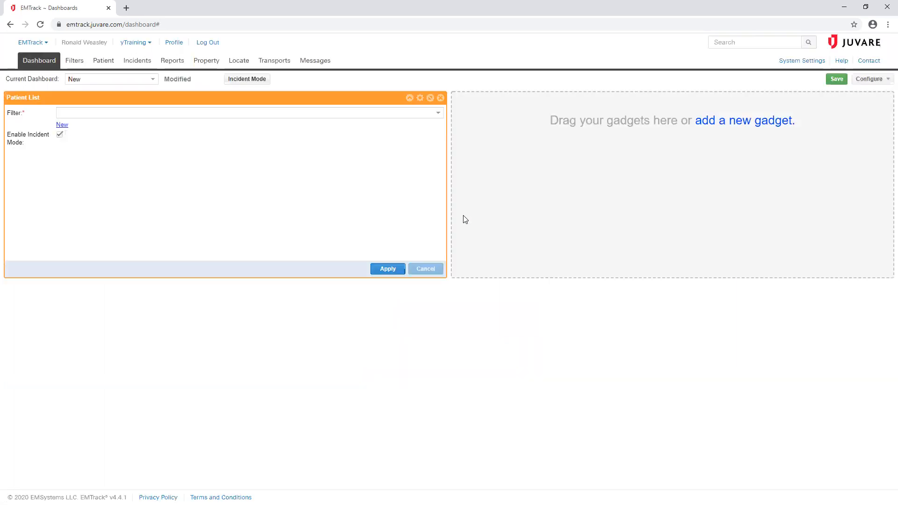
{"action": "left_click", "coordinate": [438, 114]}
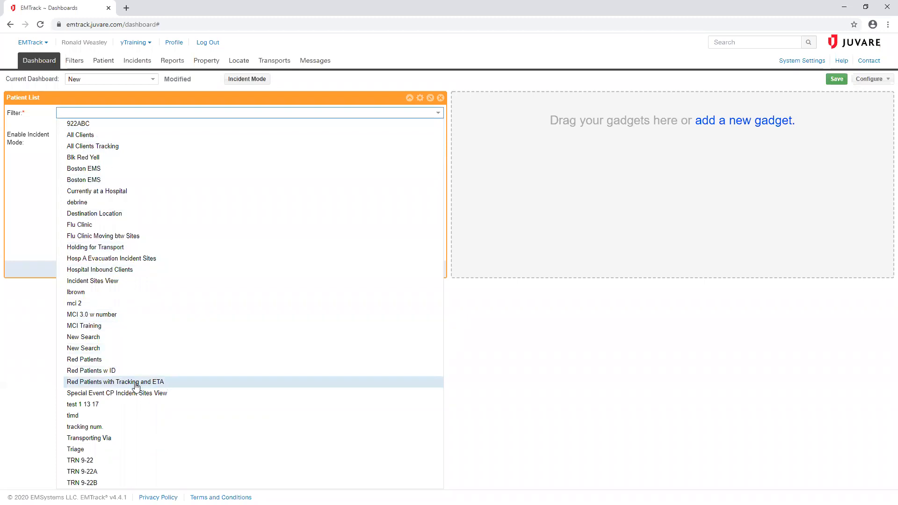
{"action": "left_click", "coordinate": [84, 383]}
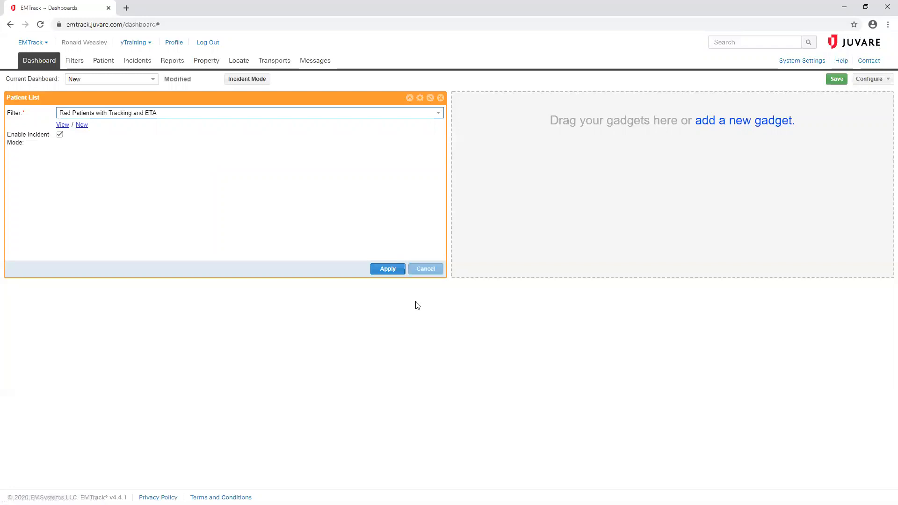
{"action": "left_click", "coordinate": [392, 270]}
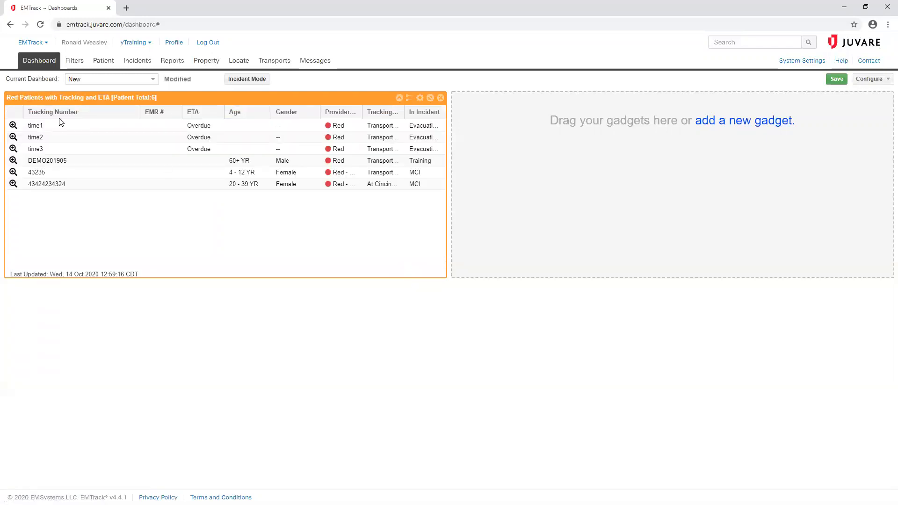
{"action": "left_click_drag", "start_coordinate": [139, 113], "coordinate": [91, 112]}
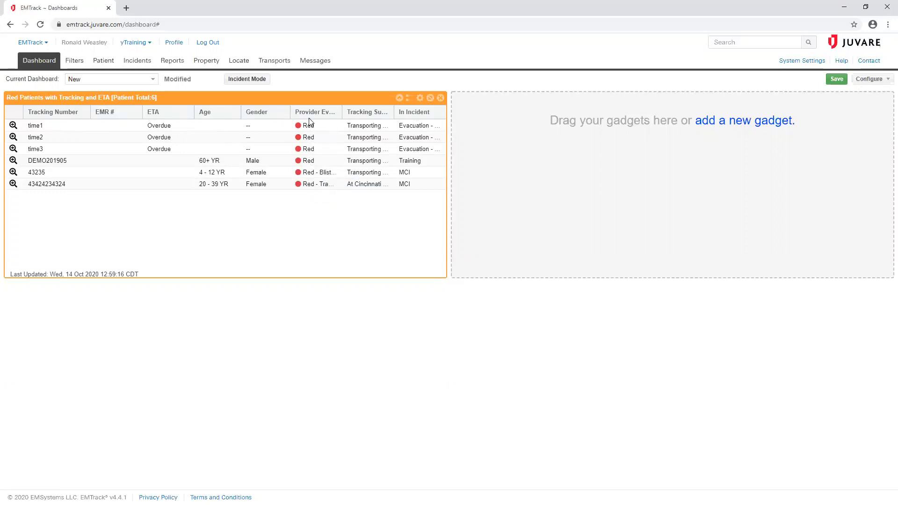
Save the new dashboard under the name "Office Hours 3"
{"action": "left_click", "coordinate": [835, 79]}
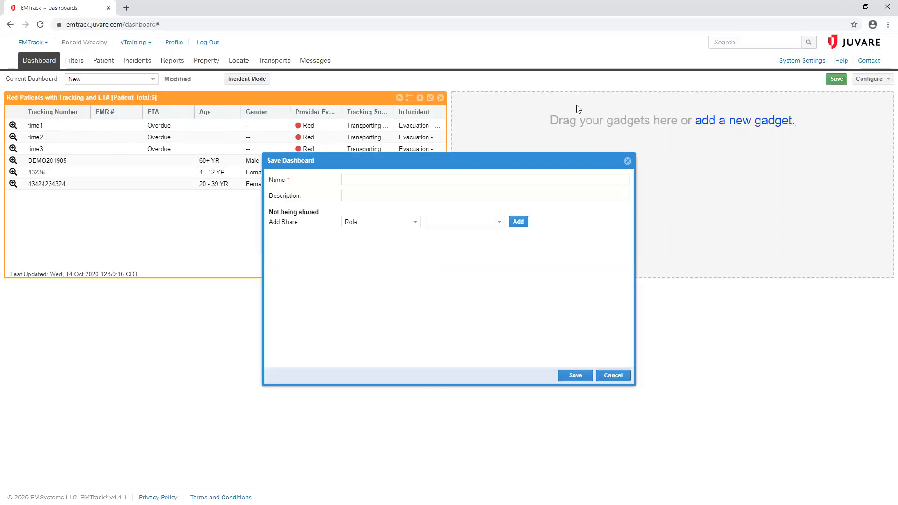
{"action": "left_click", "coordinate": [412, 179]}
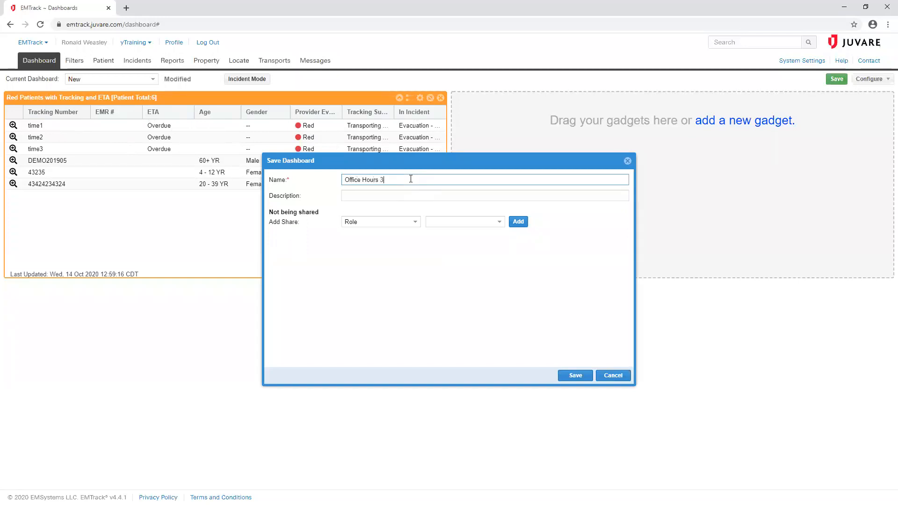
{"action": "left_click", "coordinate": [575, 375]}
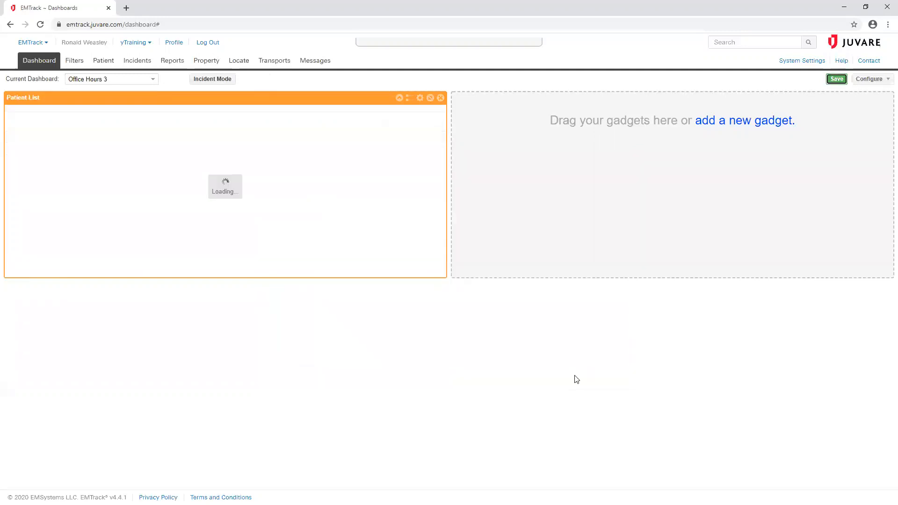
Find the saved filter "Red Patients with Tracking and ETA" among all filters, open it and run its search
{"action": "left_click", "coordinate": [71, 64]}
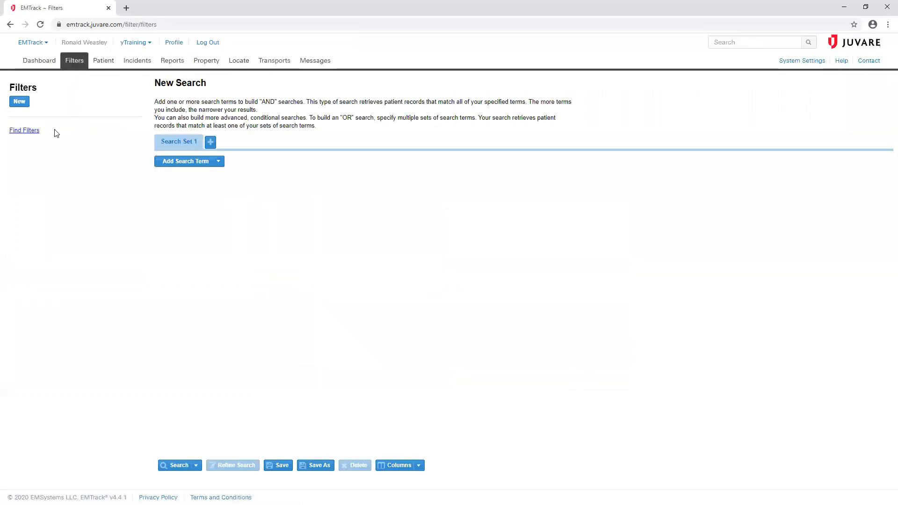
{"action": "left_click", "coordinate": [28, 131]}
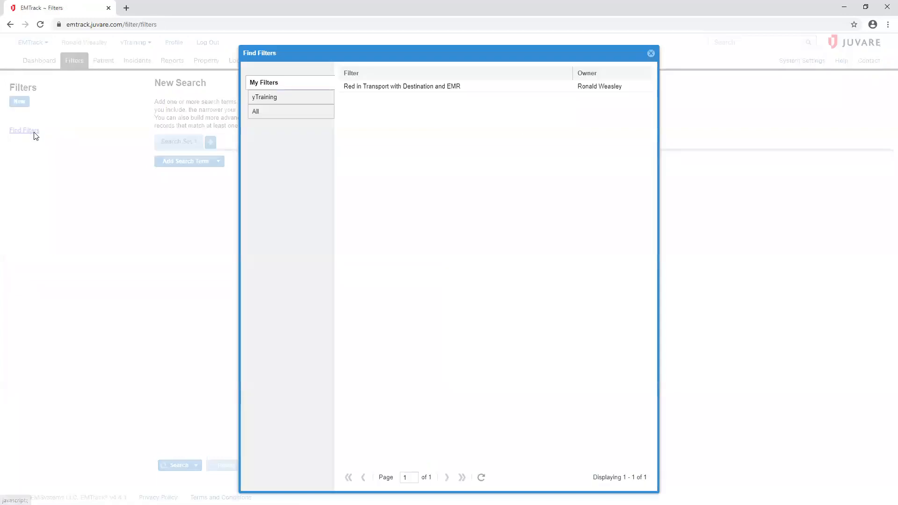
{"action": "left_click", "coordinate": [257, 112]}
{"action": "left_click", "coordinate": [446, 477]}
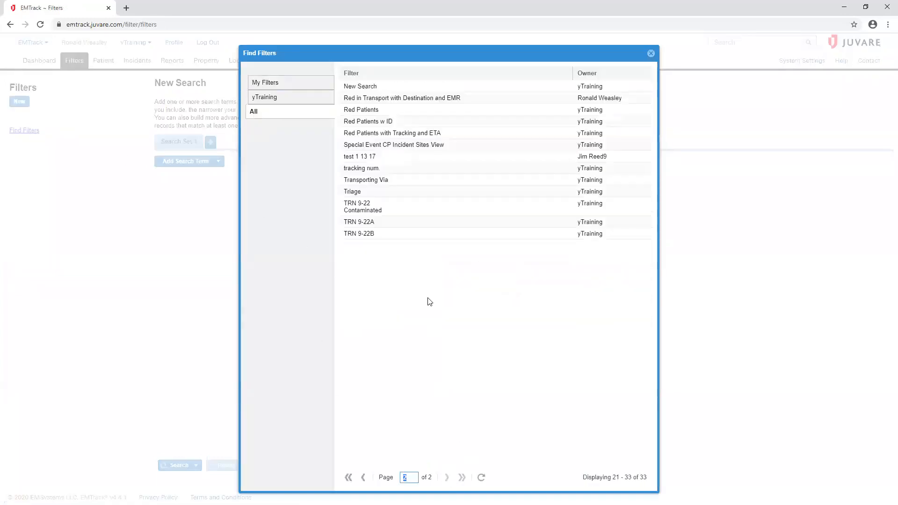
{"action": "left_click", "coordinate": [387, 134]}
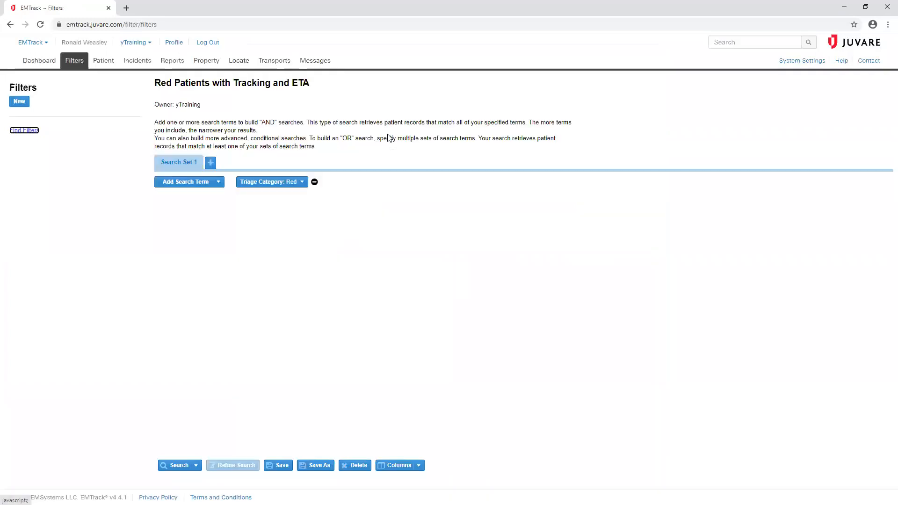
{"action": "left_click", "coordinate": [171, 466]}
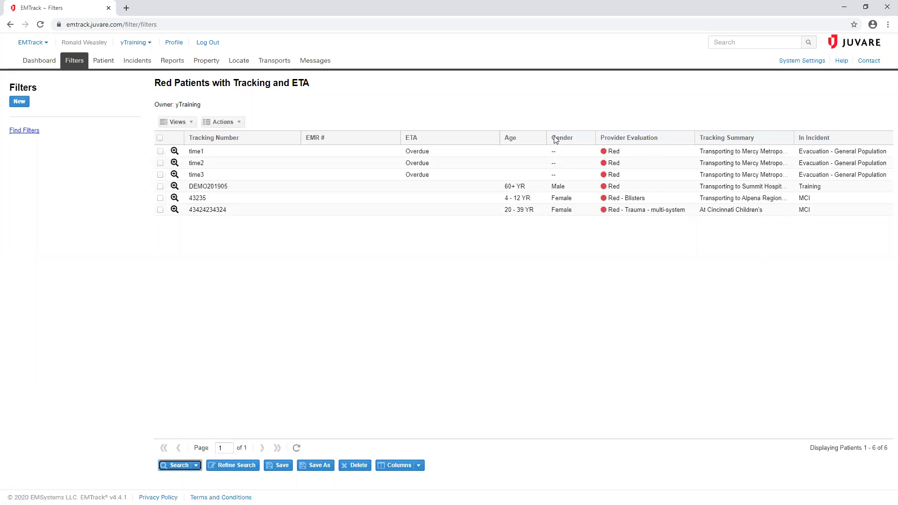
Hide the EMR # and Gender columns, save the filter under its existing name, and rerun the search
{"action": "left_click", "coordinate": [411, 466]}
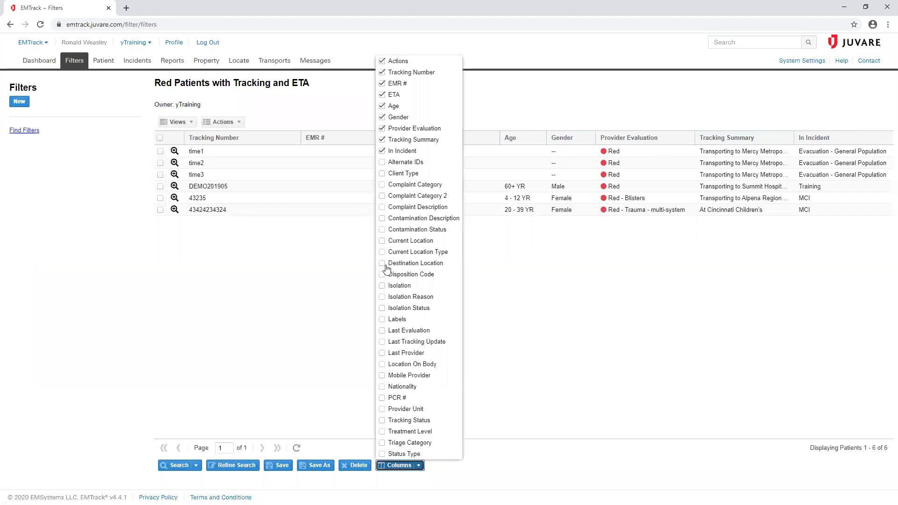
{"action": "left_click", "coordinate": [383, 83]}
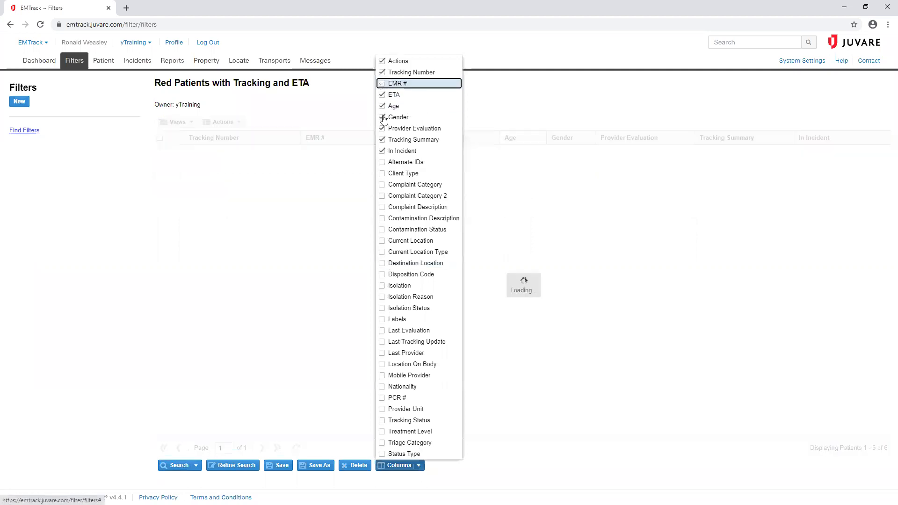
{"action": "left_click", "coordinate": [383, 118]}
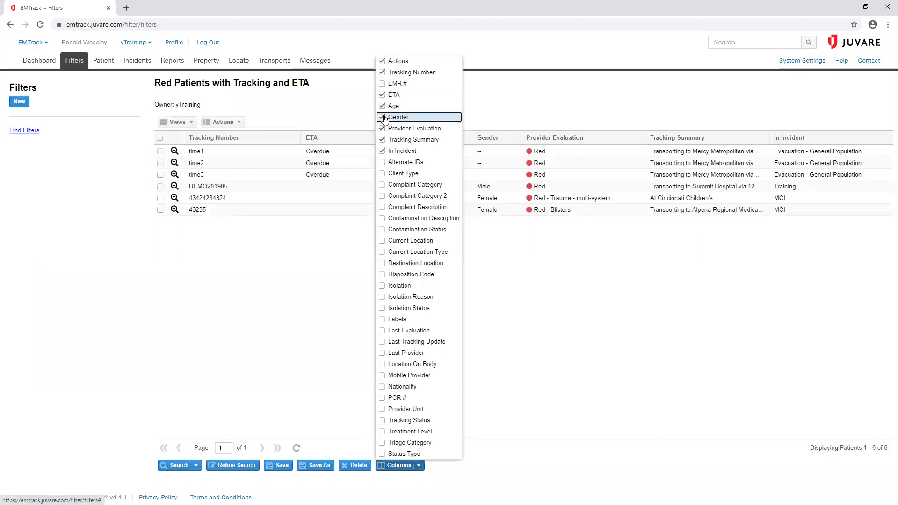
{"action": "left_click", "coordinate": [274, 472]}
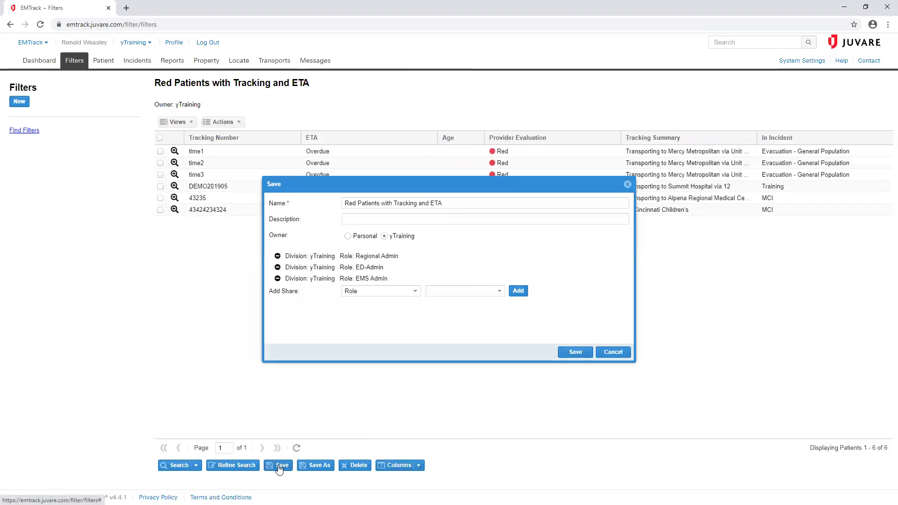
{"action": "left_click", "coordinate": [577, 353]}
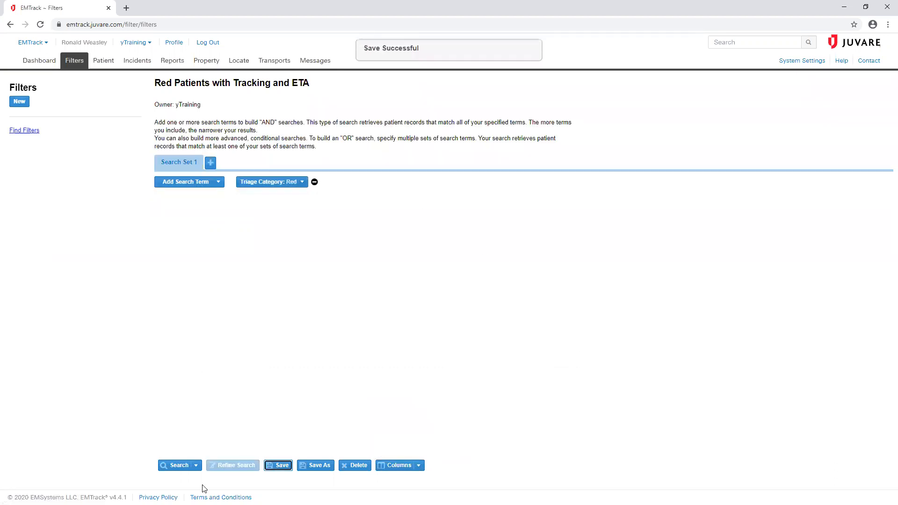
{"action": "left_click", "coordinate": [171, 466]}
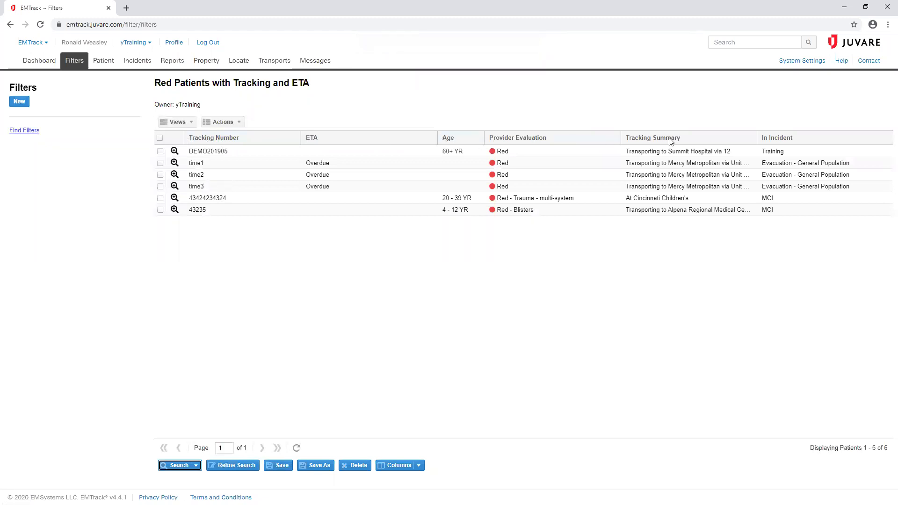
Return to the dashboard and add a Client Summary gadget based on the "Red Patients with Tracking and ETA" filter
{"action": "left_click", "coordinate": [36, 62]}
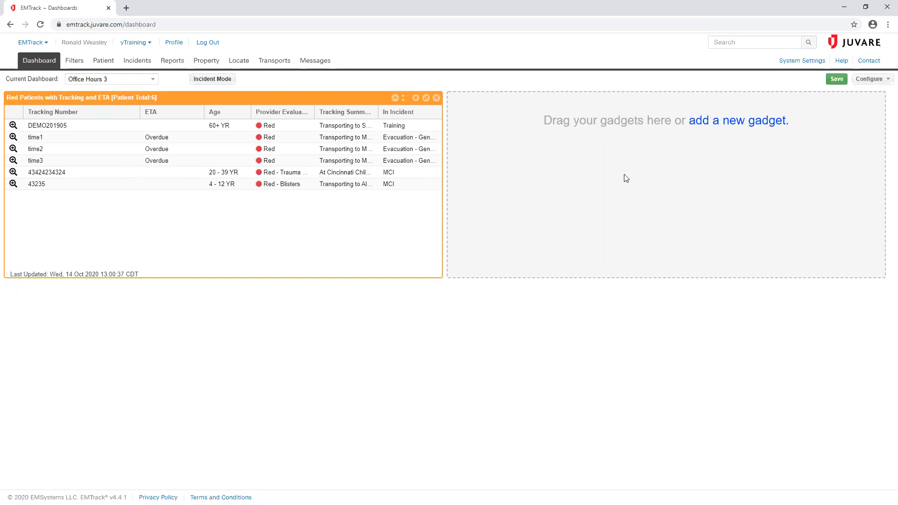
{"action": "left_click", "coordinate": [717, 122]}
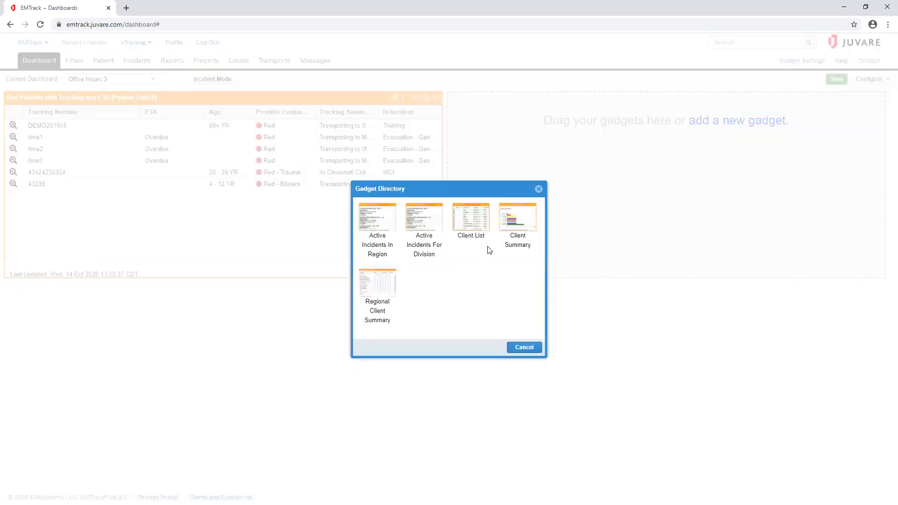
{"action": "left_click", "coordinate": [524, 218]}
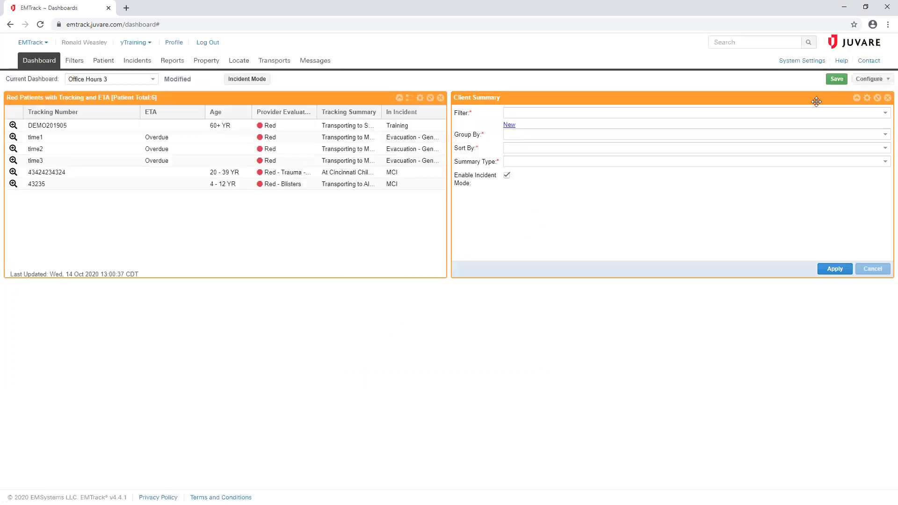
{"action": "left_click", "coordinate": [882, 117]}
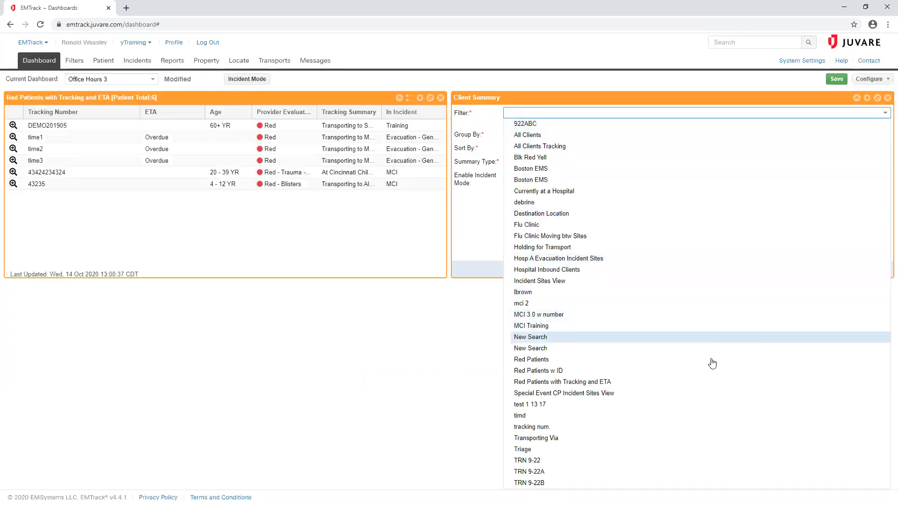
{"action": "left_click", "coordinate": [700, 383]}
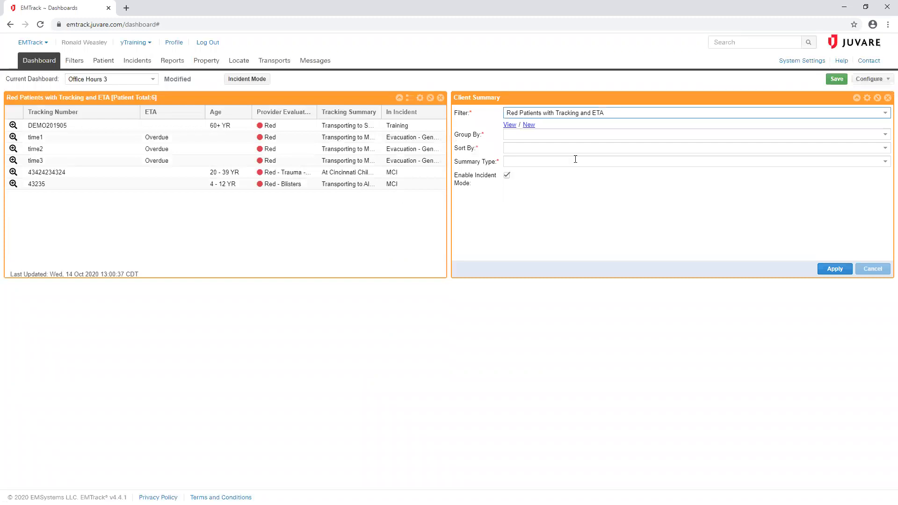
{"action": "left_click", "coordinate": [524, 133]}
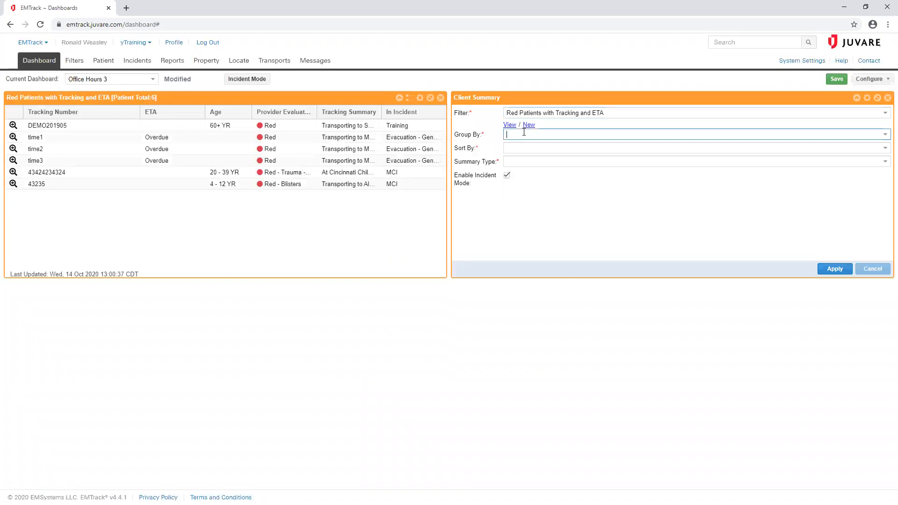
{"action": "left_click", "coordinate": [884, 135]}
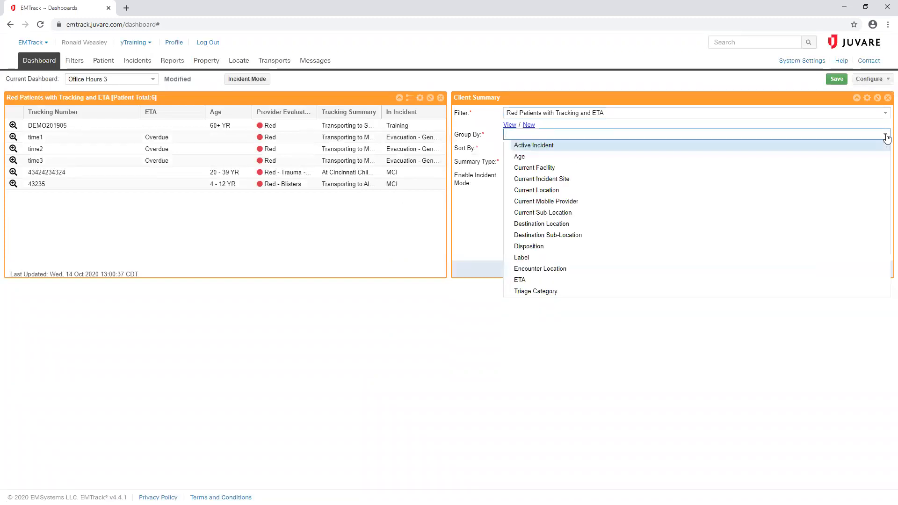
{"action": "left_click", "coordinate": [616, 291]}
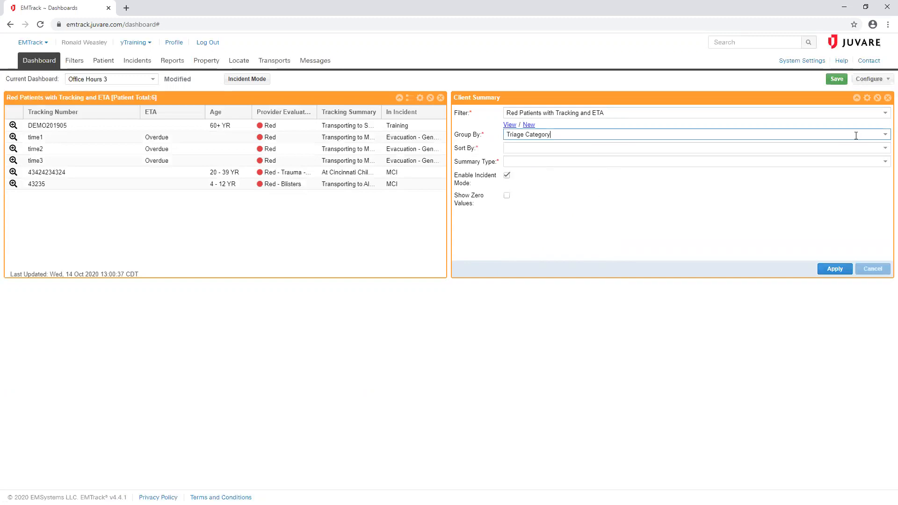
Group the client summary by Encounter Location, sort it by Name, and apply a summary type that shows patient counts as tiles
{"action": "left_click", "coordinate": [884, 135]}
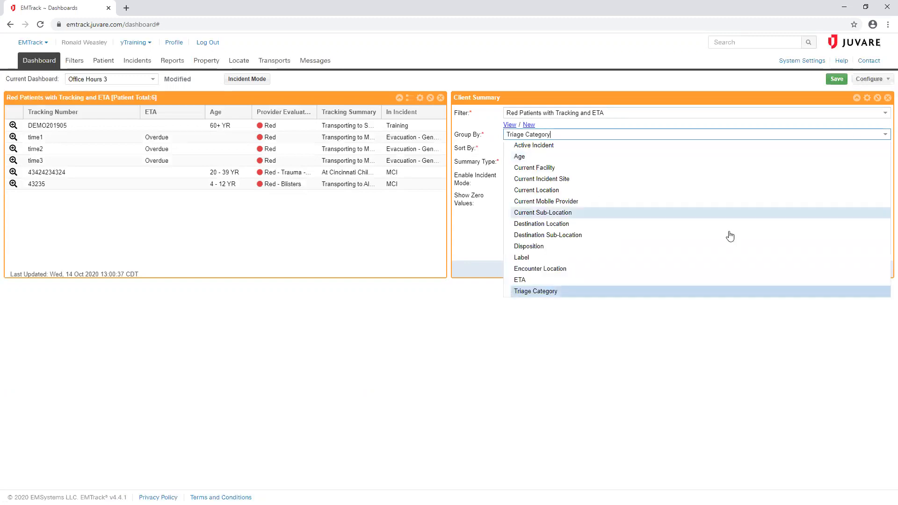
{"action": "left_click", "coordinate": [686, 268]}
{"action": "left_click", "coordinate": [884, 148]}
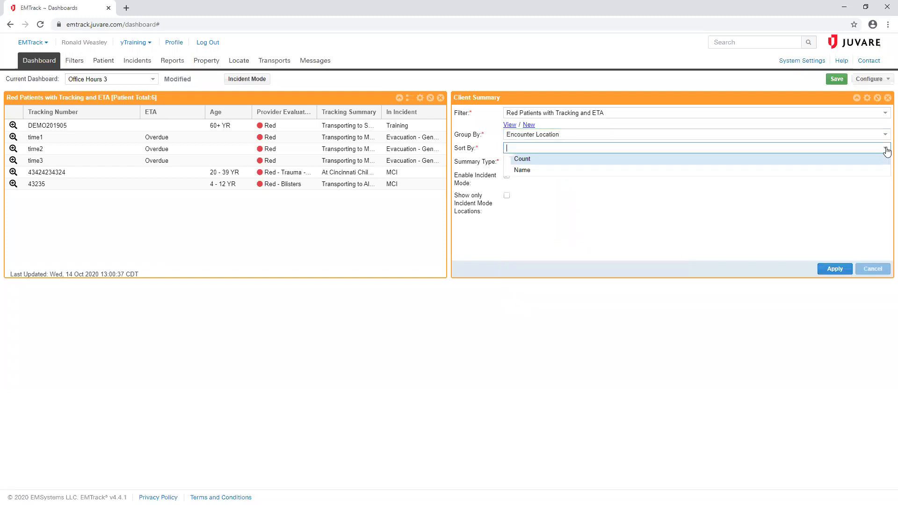
{"action": "left_click", "coordinate": [533, 171]}
{"action": "left_click", "coordinate": [881, 162]}
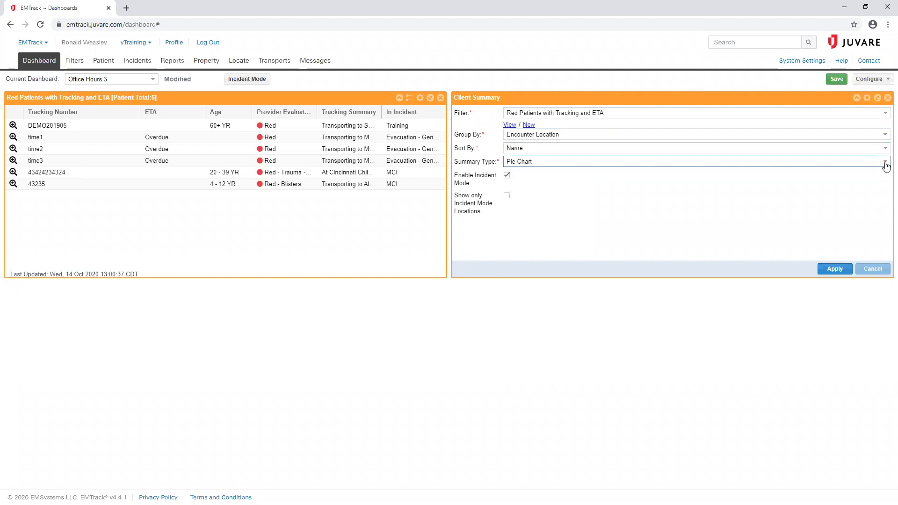
{"action": "left_click", "coordinate": [548, 206]}
{"action": "left_click", "coordinate": [830, 270]}
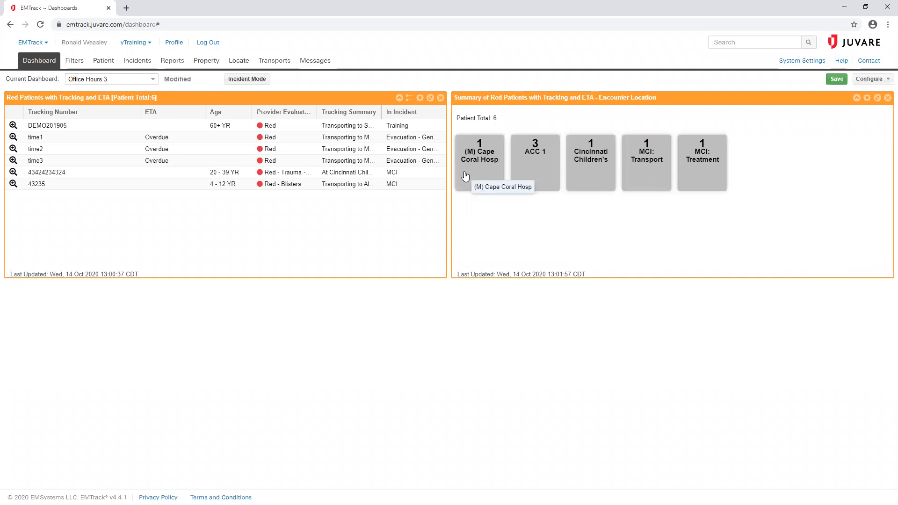
View the patient lists behind the (M) Cape Coral Hosp and ACC 1 summary tiles, closing each list after viewing
{"action": "left_click", "coordinate": [494, 176]}
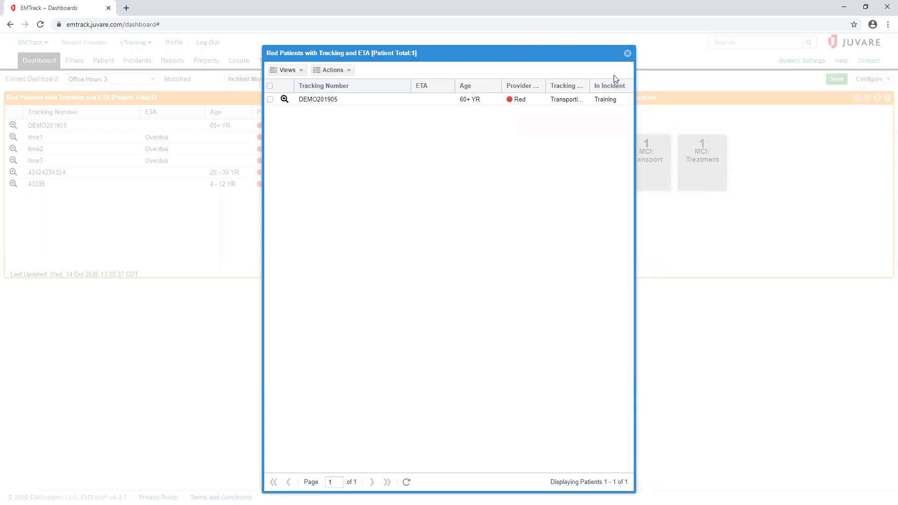
{"action": "left_click", "coordinate": [628, 53]}
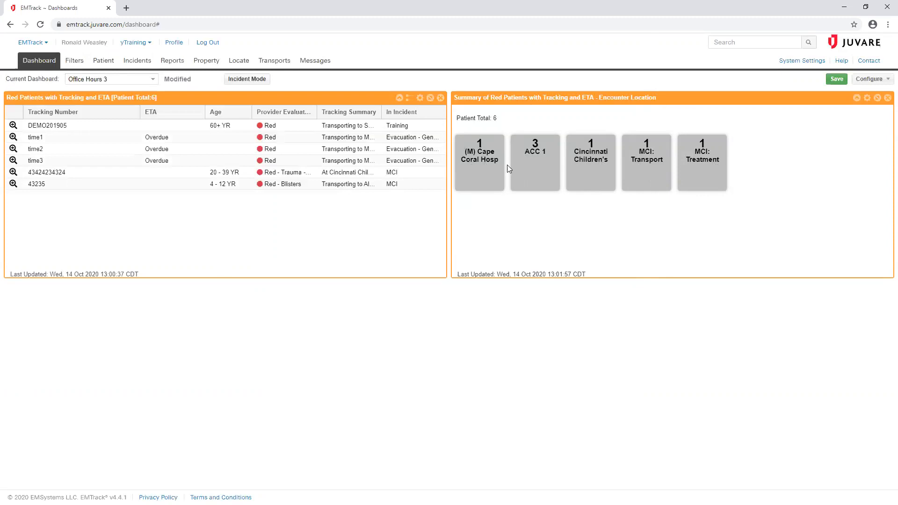
{"action": "left_click", "coordinate": [534, 168]}
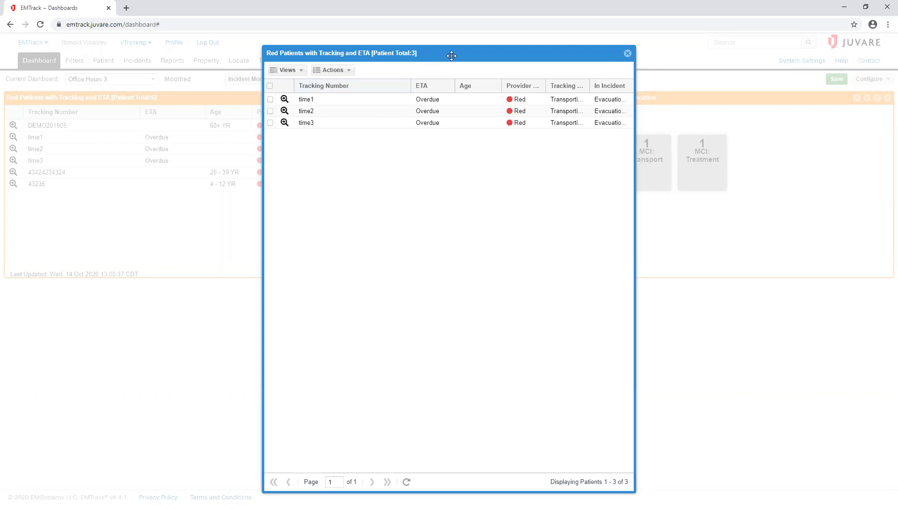
{"action": "left_click", "coordinate": [628, 53]}
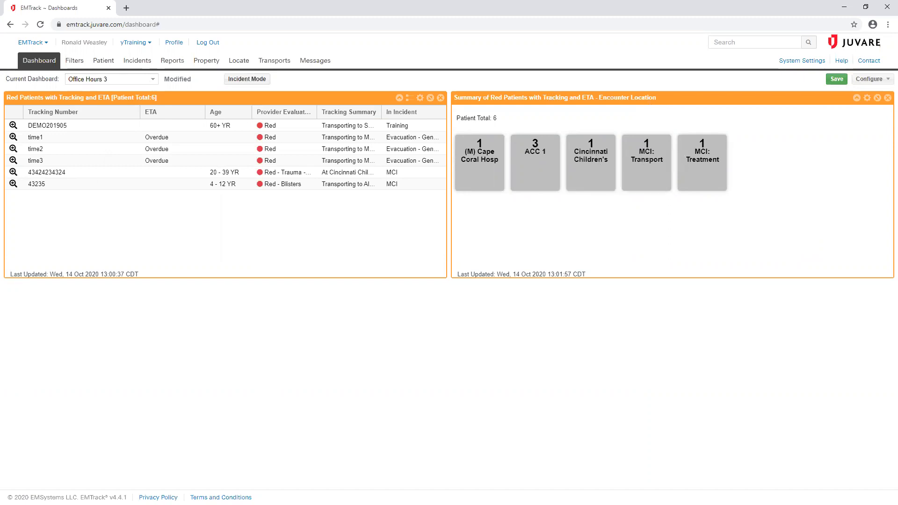
Add a Client List gadget to the dashboard using the "All Clients" filter, keeping Incident Mode enabled
{"action": "left_click", "coordinate": [860, 80]}
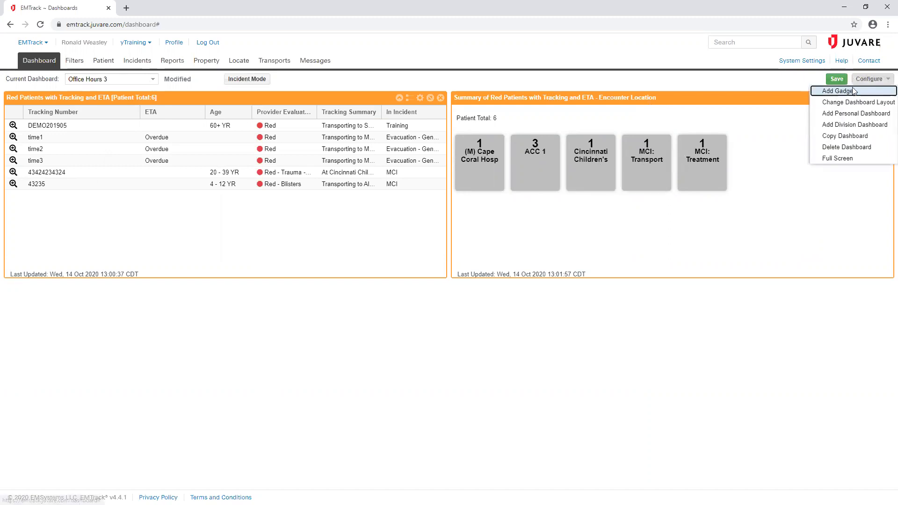
{"action": "left_click", "coordinate": [847, 91]}
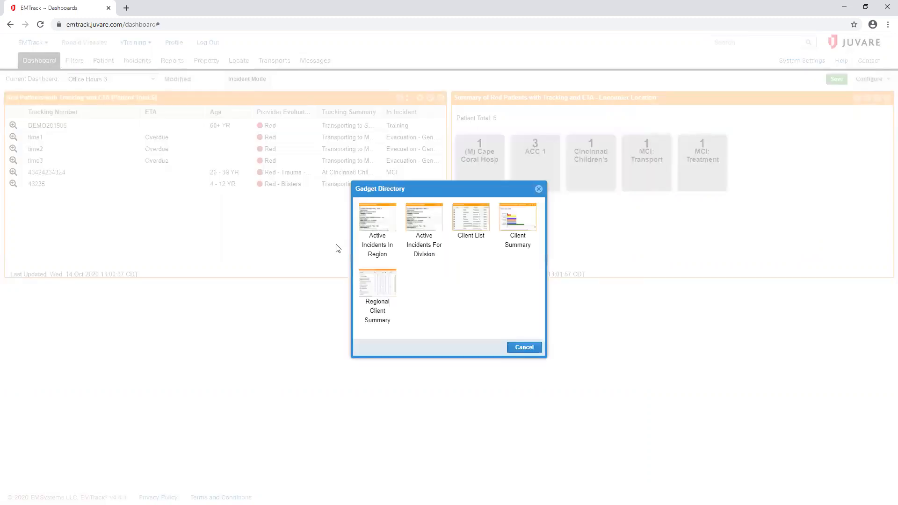
{"action": "left_click", "coordinate": [479, 225]}
{"action": "left_click", "coordinate": [435, 305]}
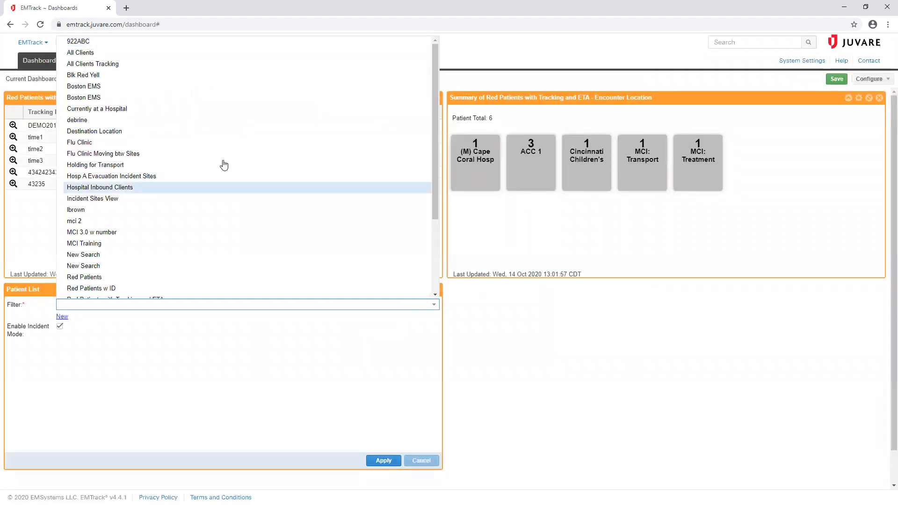
{"action": "left_click", "coordinate": [155, 54]}
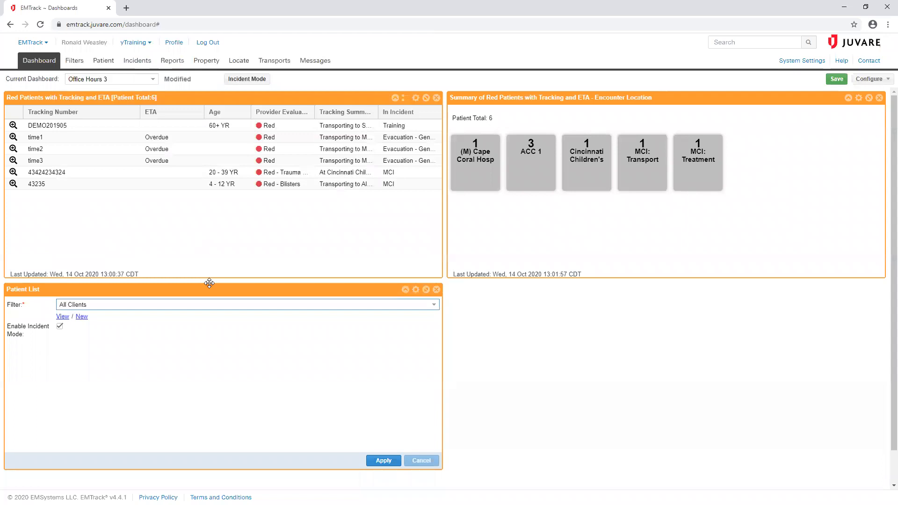
{"action": "left_click", "coordinate": [383, 461]}
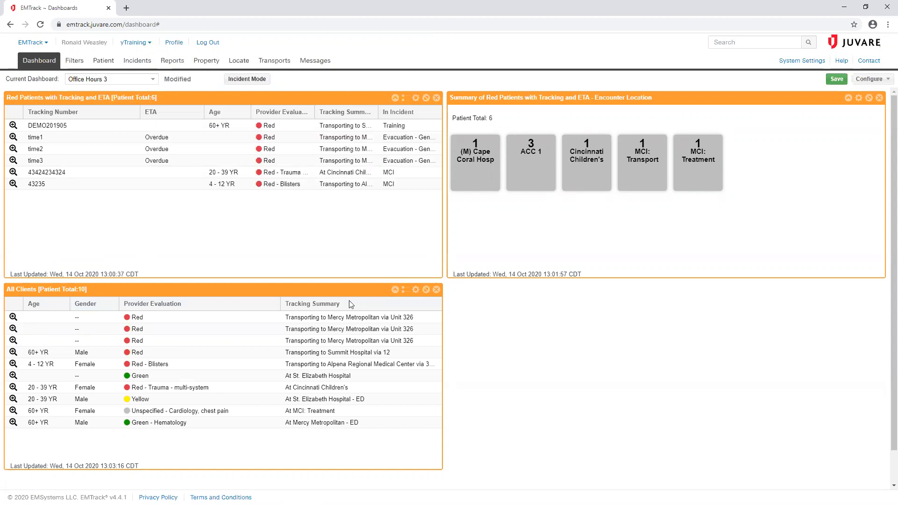
Start a new filter from the All Clients gadget's settings and add a Destination Location Type search term set to Facility
{"action": "left_click", "coordinate": [416, 290]}
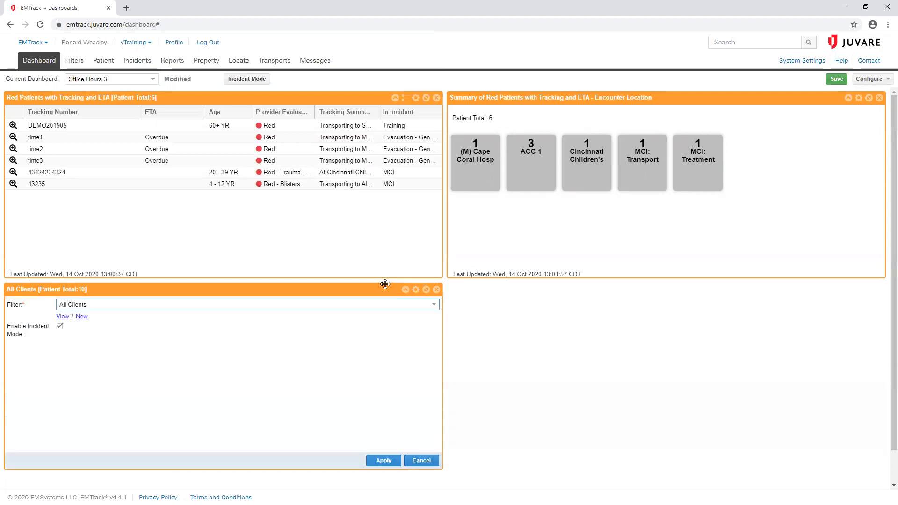
{"action": "left_click", "coordinate": [82, 318]}
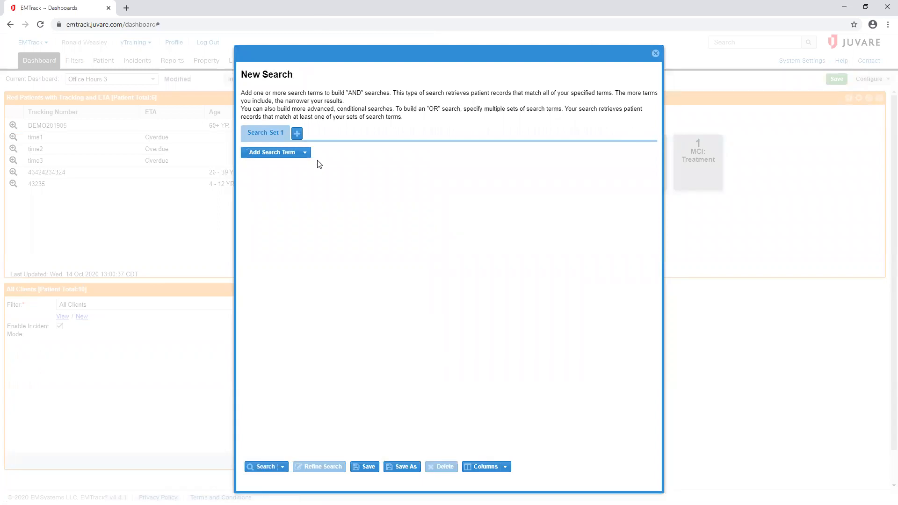
{"action": "left_click", "coordinate": [307, 154]}
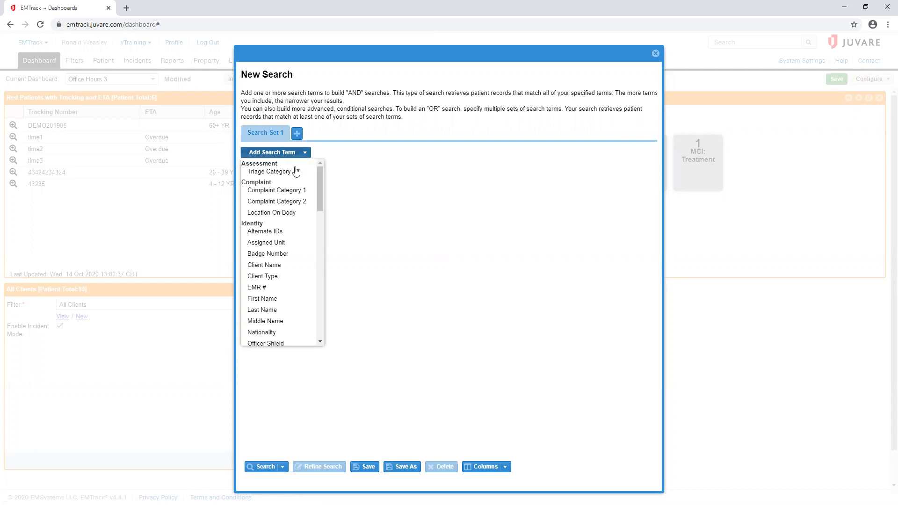
{"action": "scroll", "coordinate": [294, 311], "scroll_direction": "down", "scroll_amount": 3}
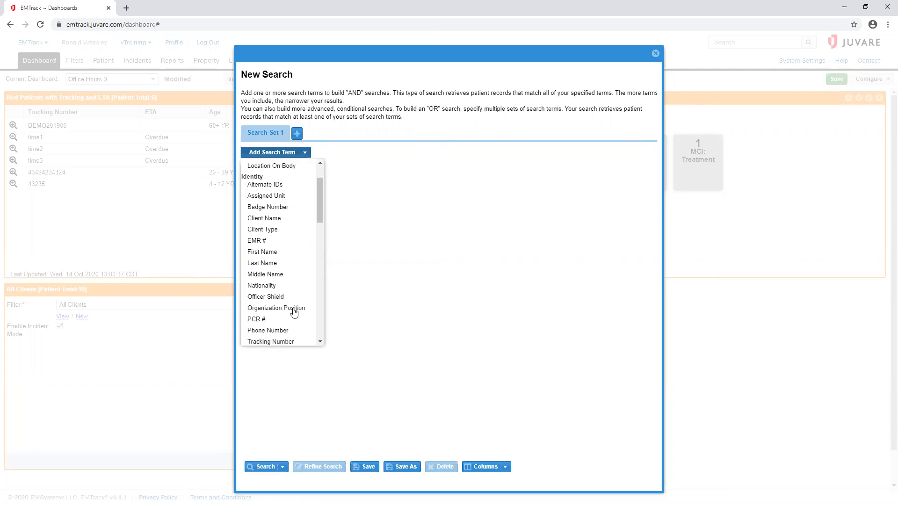
{"action": "scroll", "coordinate": [294, 312], "scroll_direction": "down", "scroll_amount": 3}
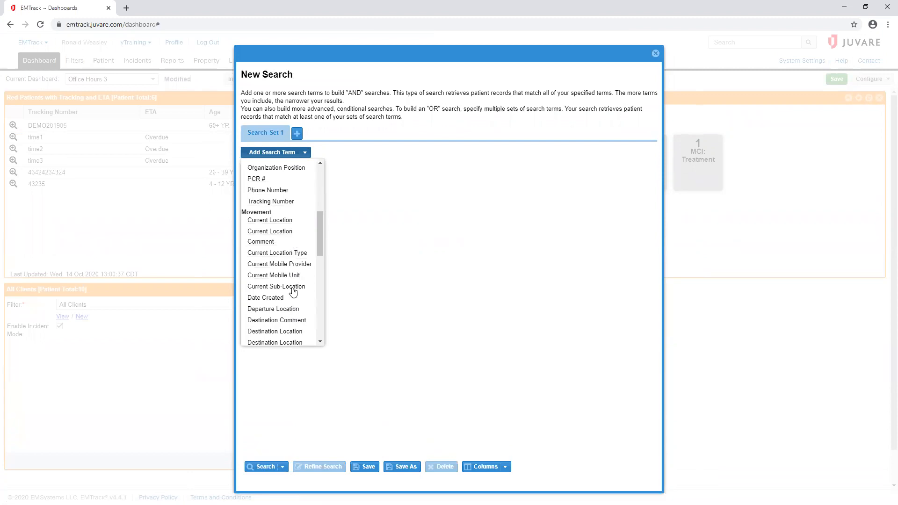
{"action": "scroll", "coordinate": [273, 305], "scroll_direction": "down", "scroll_amount": 1}
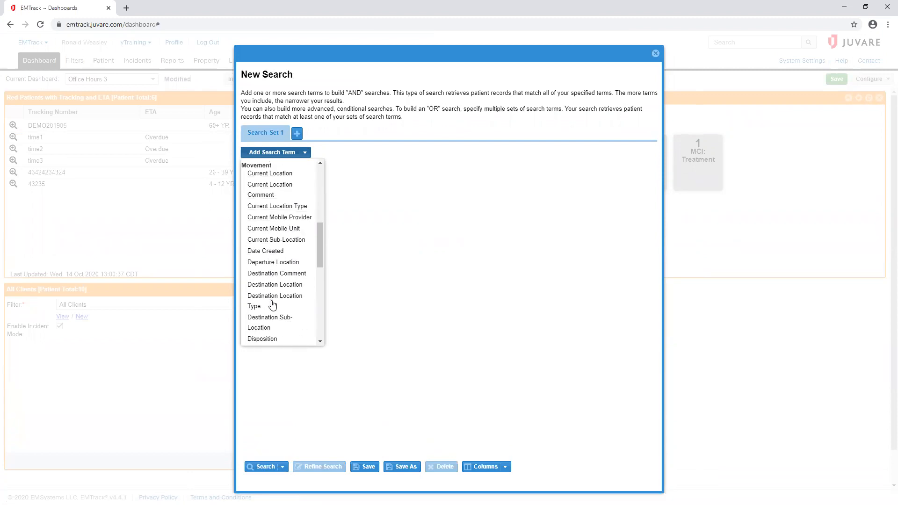
{"action": "left_click", "coordinate": [271, 297]}
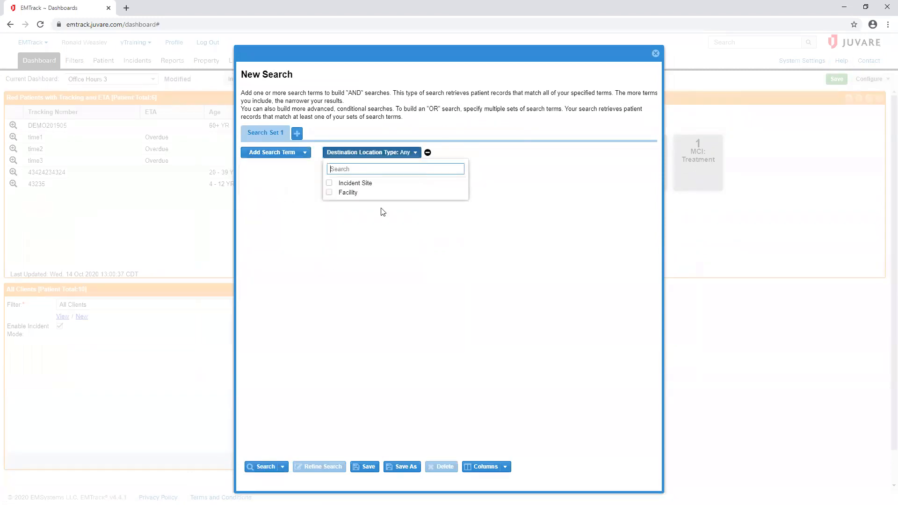
{"action": "left_click", "coordinate": [330, 192]}
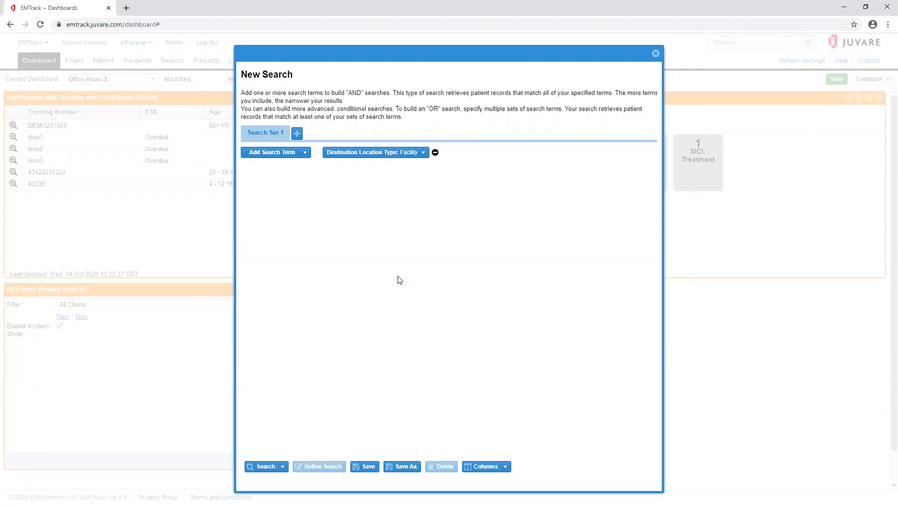
Try including Incident Site in the Destination Location Type term, and clear it so only Facility stays selected
{"action": "left_click", "coordinate": [424, 153]}
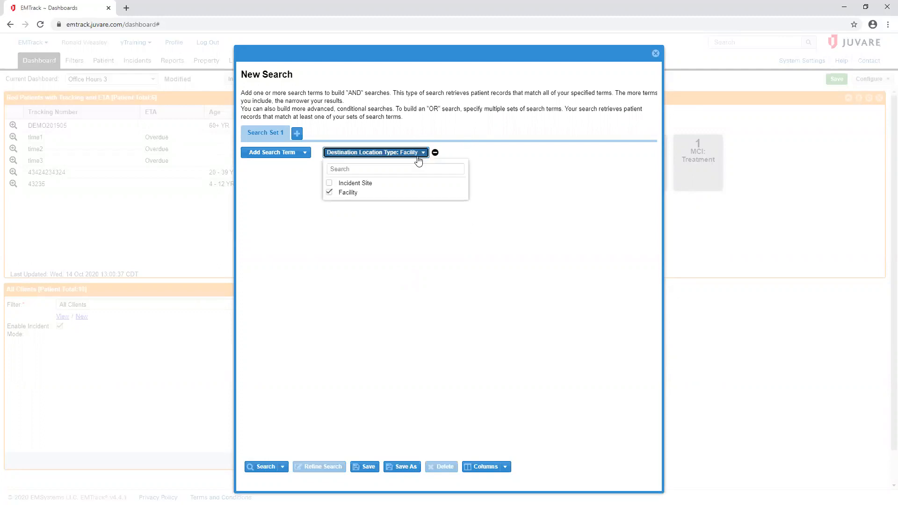
{"action": "left_click", "coordinate": [328, 183]}
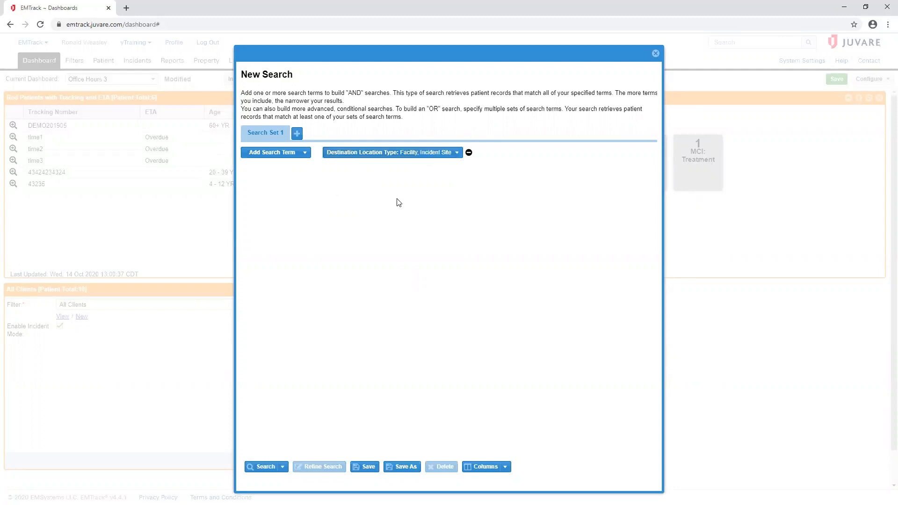
{"action": "left_click", "coordinate": [458, 152]}
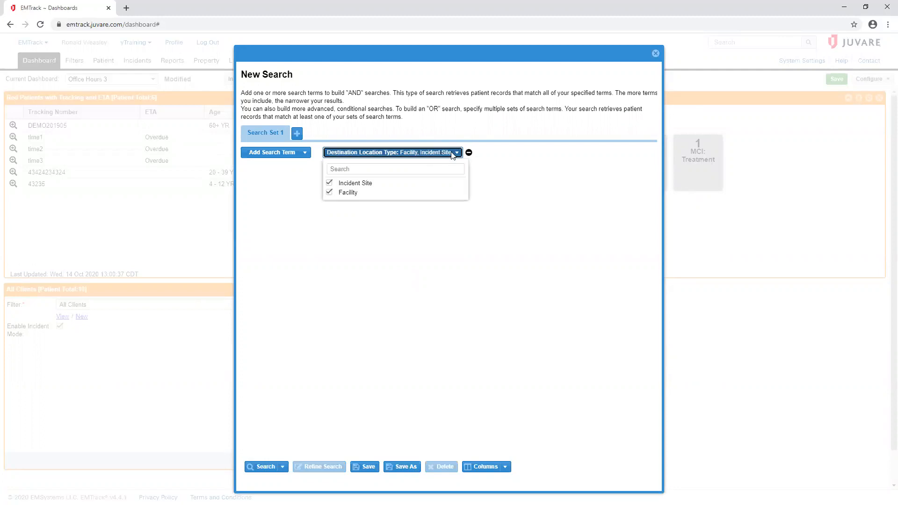
{"action": "left_click", "coordinate": [329, 183]}
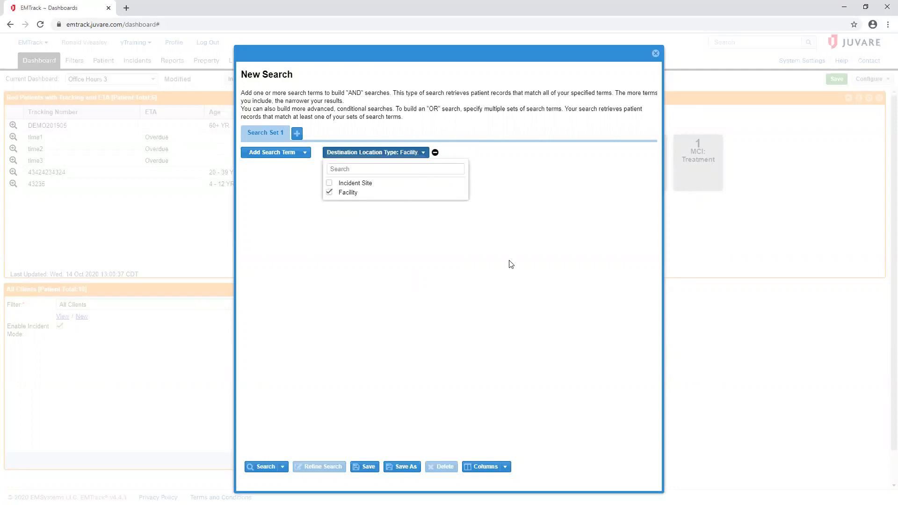
Run the search and add the Tracking Number and ETA columns to the results, leaving In Incident unselected
{"action": "left_click", "coordinate": [268, 467]}
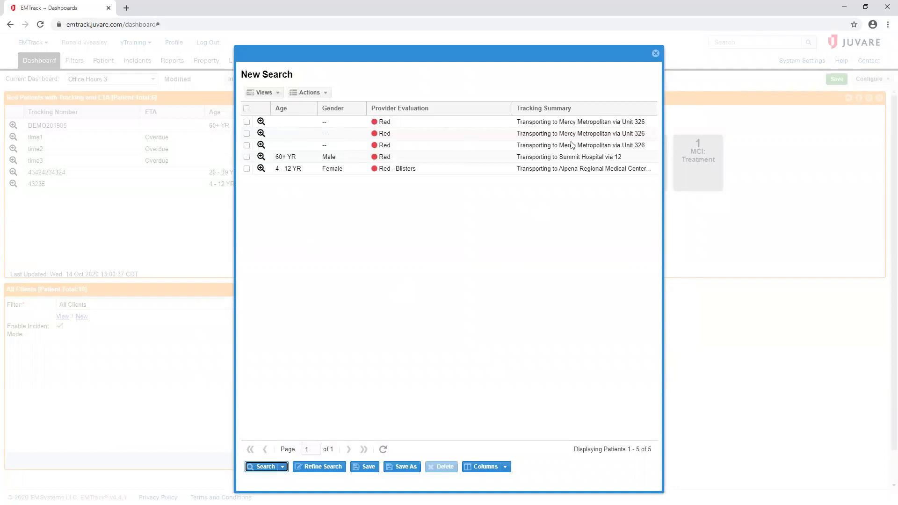
{"action": "left_click", "coordinate": [505, 468]}
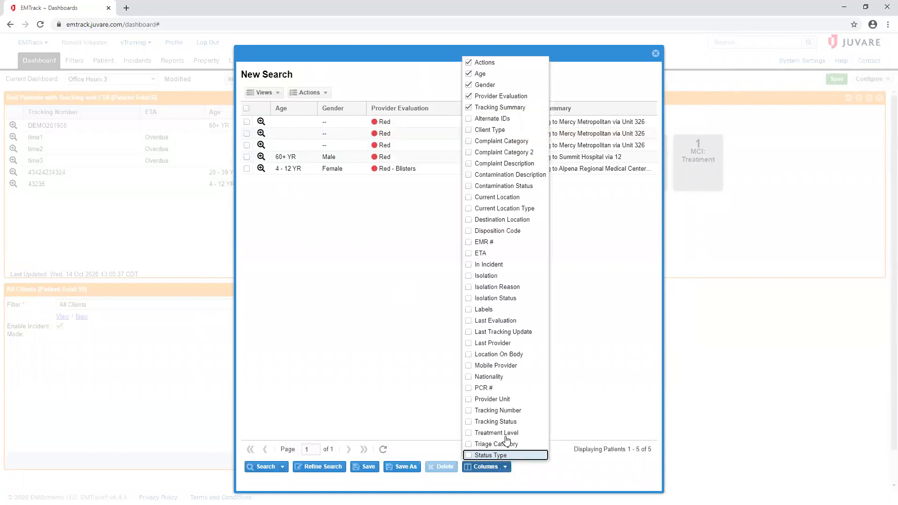
{"action": "left_click", "coordinate": [469, 411]}
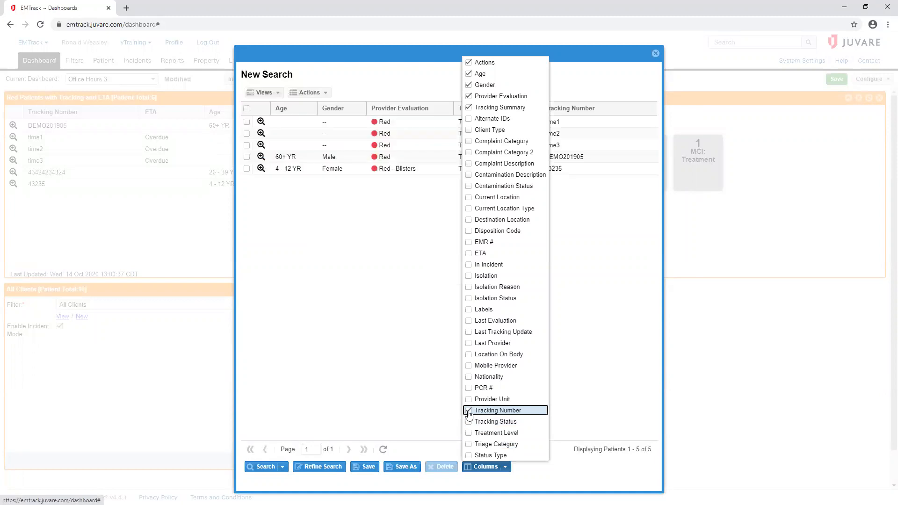
{"action": "left_click", "coordinate": [468, 266]}
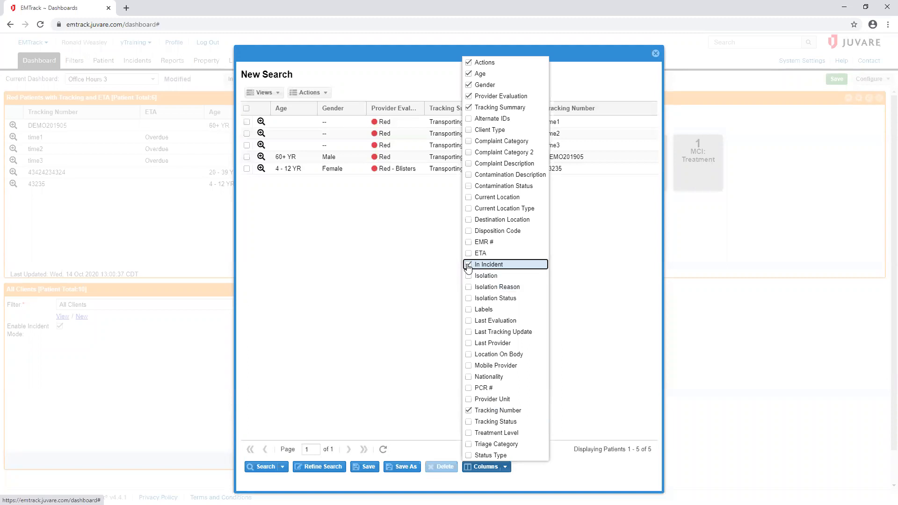
{"action": "left_click", "coordinate": [468, 267]}
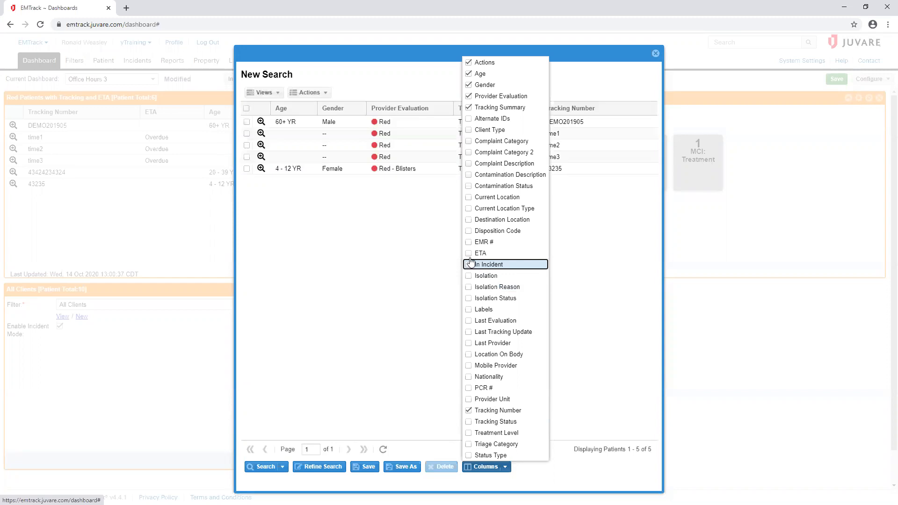
{"action": "left_click", "coordinate": [468, 254]}
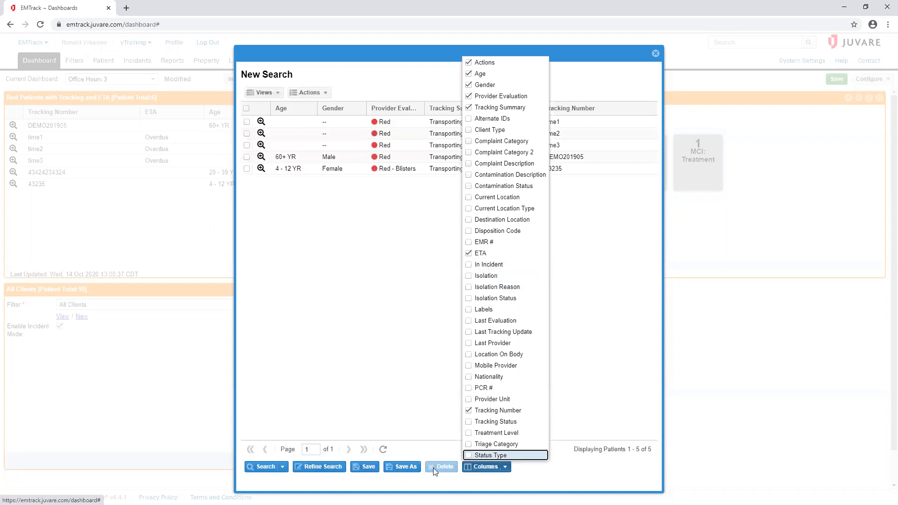
{"action": "left_click", "coordinate": [530, 467]}
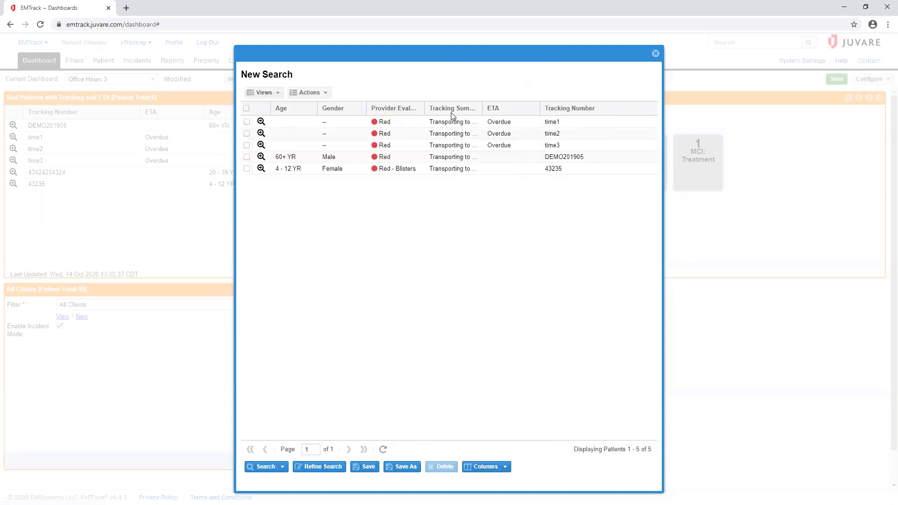
Reorder the result columns to Tracking Number, ETA, Provider Evaluation, Age, Gender, Tracking Summary
{"action": "left_click_drag", "start_coordinate": [550, 116], "coordinate": [280, 109]}
{"action": "left_click_drag", "start_coordinate": [384, 107], "coordinate": [335, 107]}
{"action": "left_click_drag", "start_coordinate": [609, 113], "coordinate": [347, 111]}
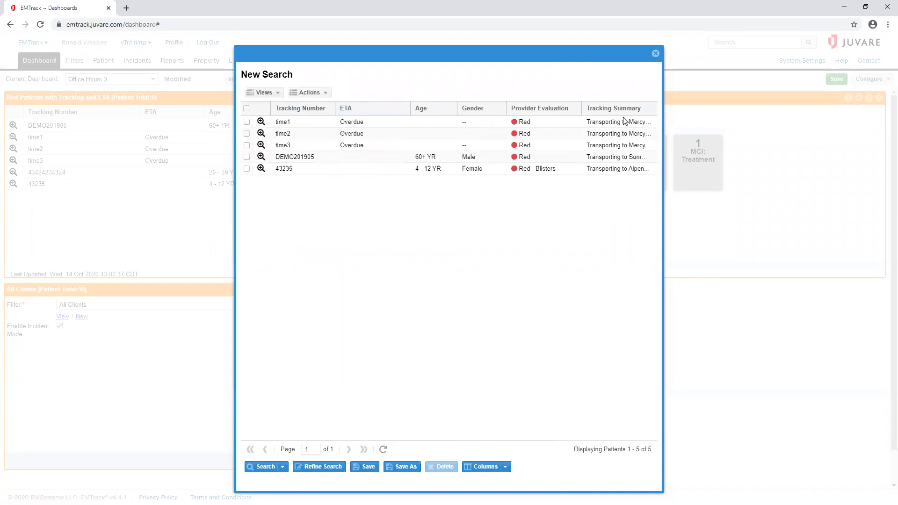
{"action": "left_click_drag", "start_coordinate": [540, 112], "coordinate": [424, 109]}
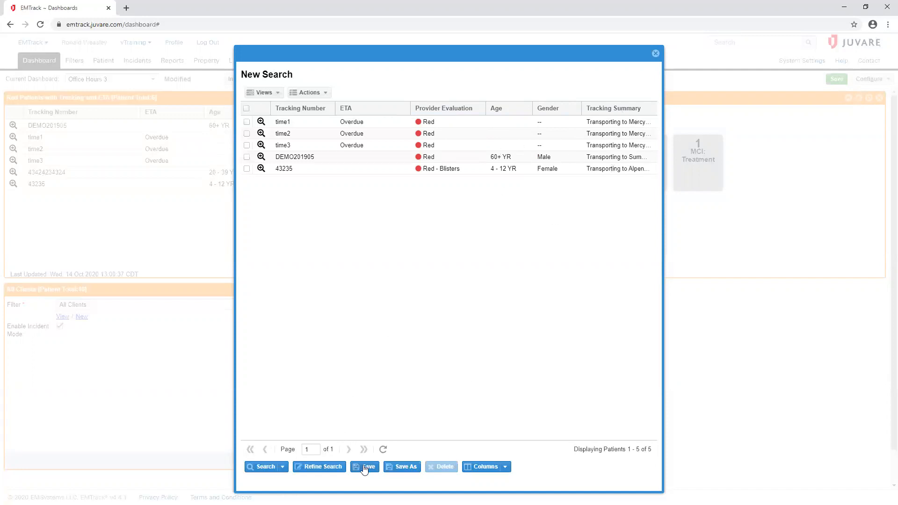
Save the filter as "Enroute to a Provider Facility" and apply it to the former All Clients gadget
{"action": "left_click", "coordinate": [330, 466]}
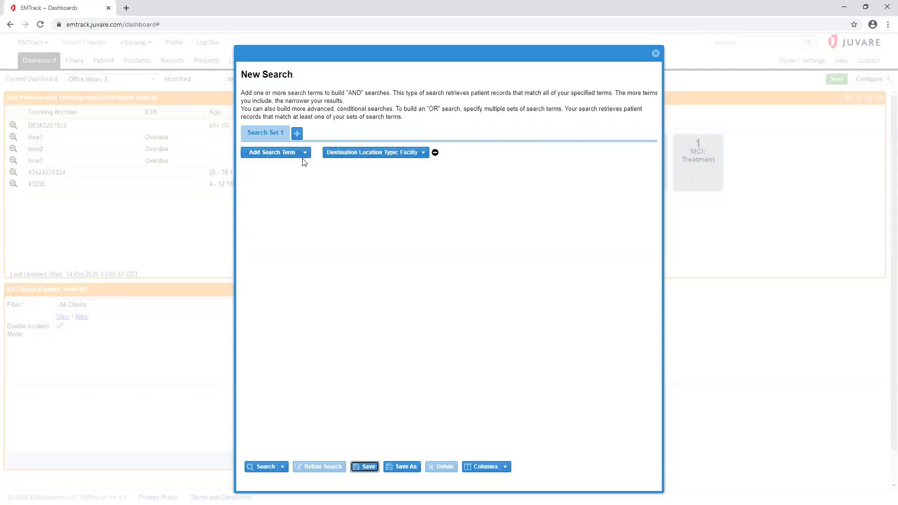
{"action": "left_click", "coordinate": [361, 467]}
{"action": "left_click", "coordinate": [395, 203]}
{"action": "key", "text": "ctrl+a"}
{"action": "type", "text": "Enroute to"}
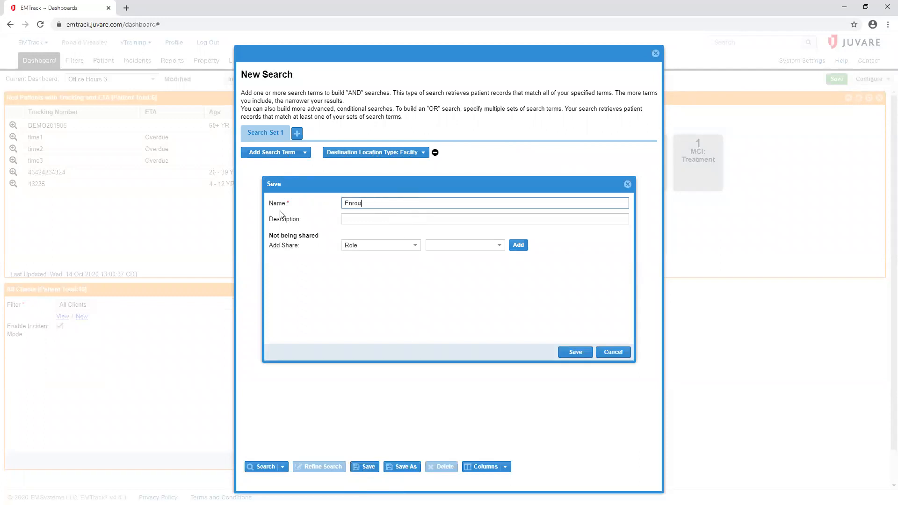
{"action": "key", "text": "BackSpace"}
{"action": "key", "text": "BackSpace"}
{"action": "type", "text": "Provider Facilit"}
{"action": "left_click", "coordinate": [567, 352]}
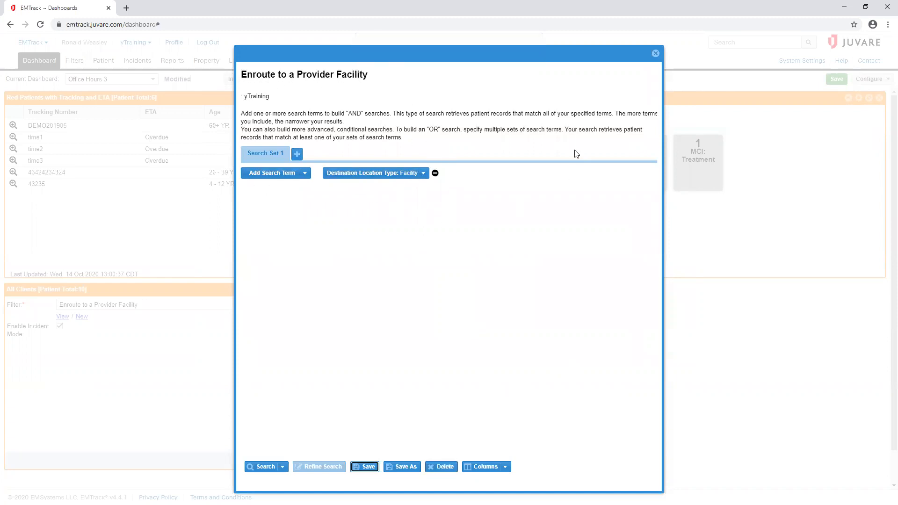
{"action": "left_click", "coordinate": [655, 54]}
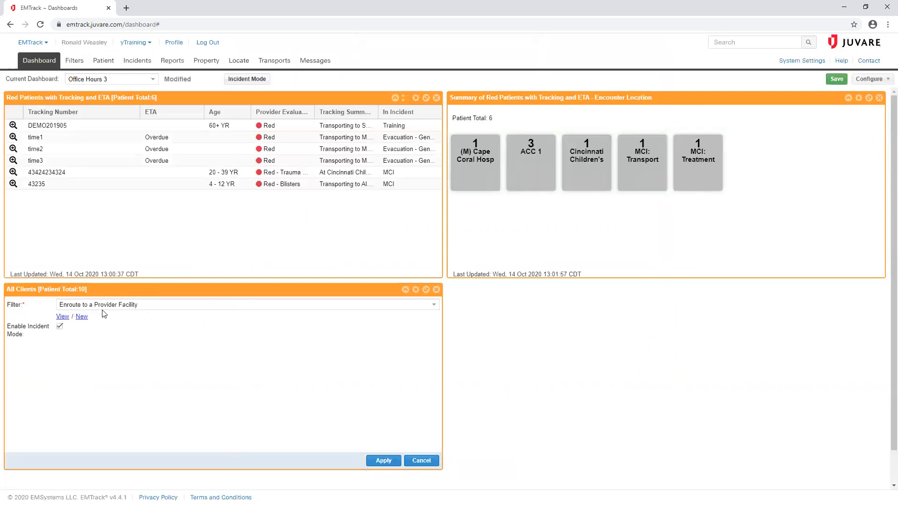
{"action": "left_click", "coordinate": [390, 461]}
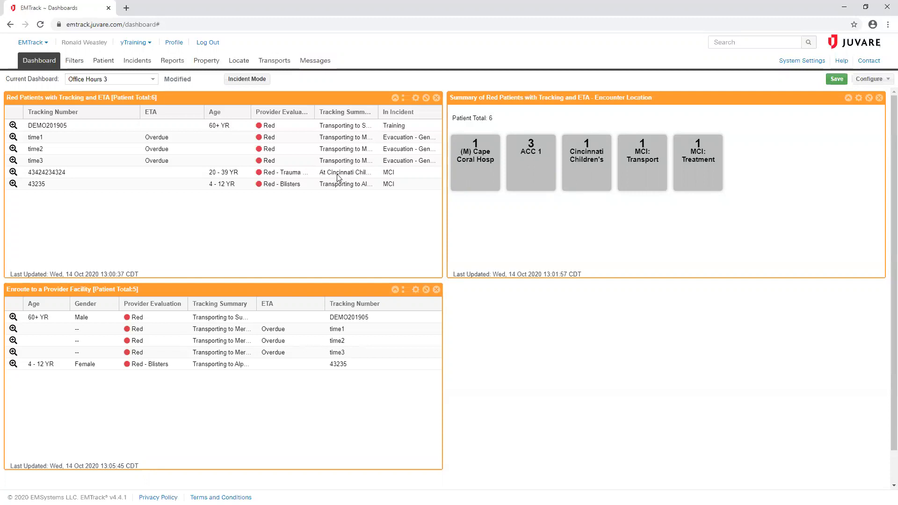
Receive the last overdue patient in the Enroute to a Provider Facility list at Mercy Metropolitan and close the patient details
{"action": "left_click", "coordinate": [13, 354]}
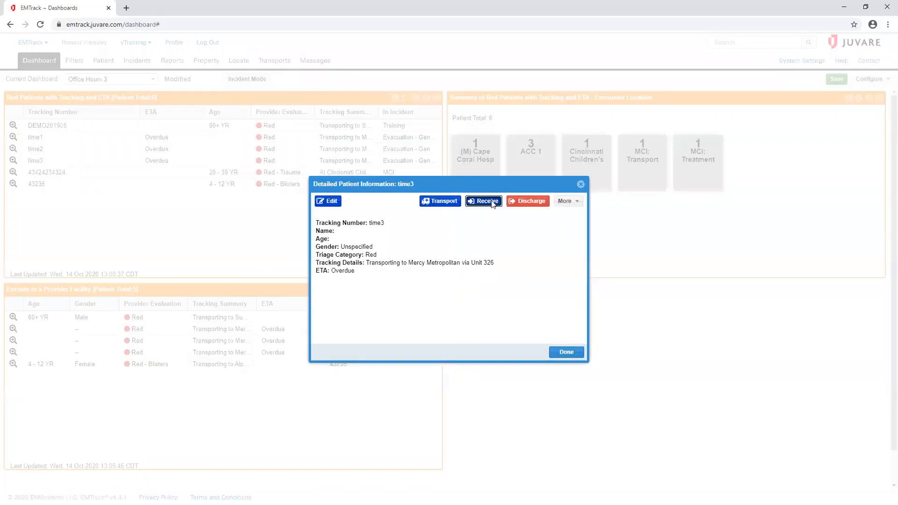
{"action": "left_click", "coordinate": [488, 202]}
{"action": "left_click", "coordinate": [503, 303]}
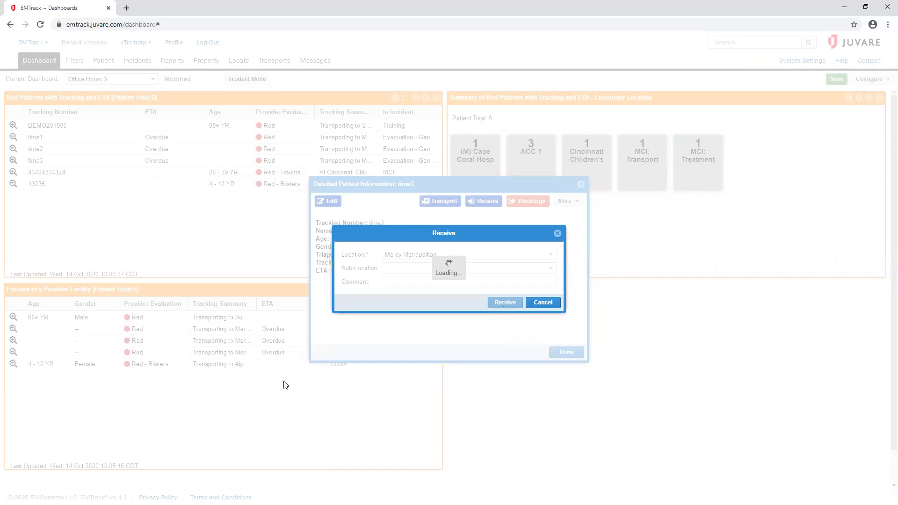
{"action": "left_click", "coordinate": [563, 352]}
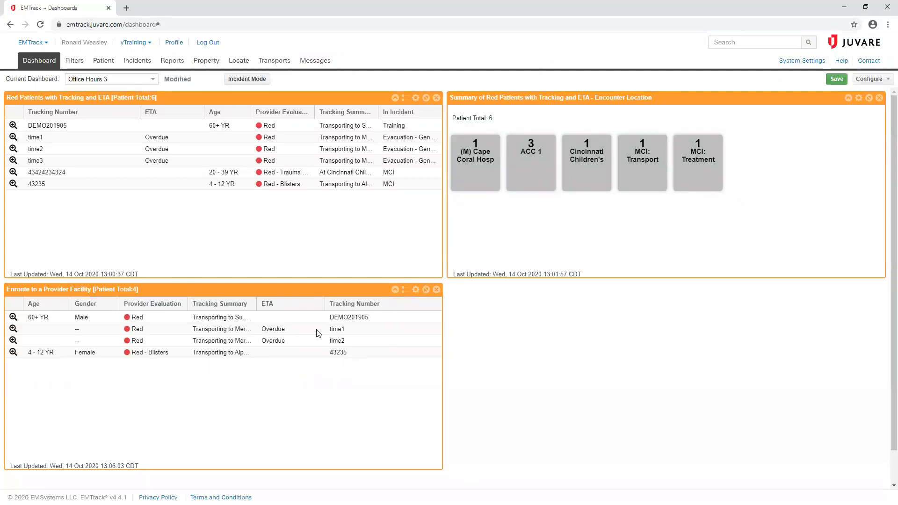
Add a Client Summary gadget below the Encounter Location summary, using the "Enroute to a Provider Facility" filter
{"action": "left_click", "coordinate": [875, 81]}
{"action": "left_click", "coordinate": [869, 89]}
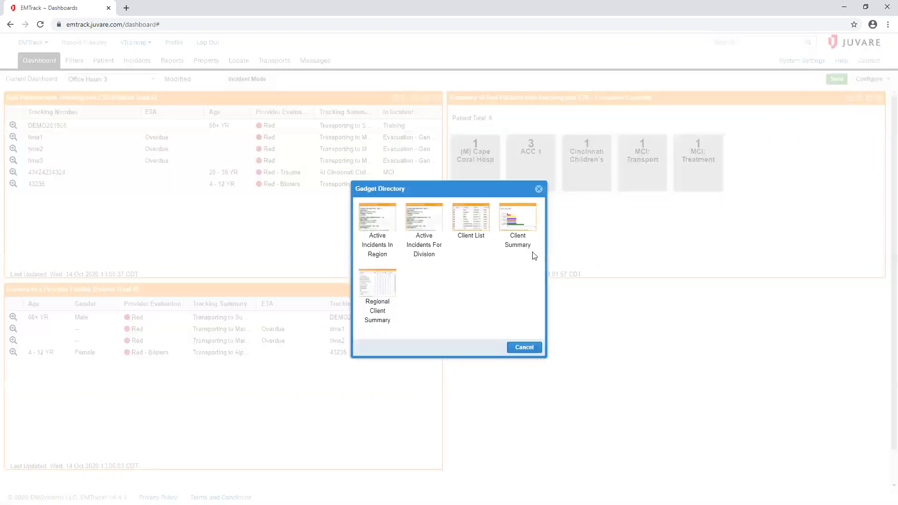
{"action": "left_click", "coordinate": [512, 223]}
{"action": "left_click_drag", "start_coordinate": [316, 481], "coordinate": [601, 354]}
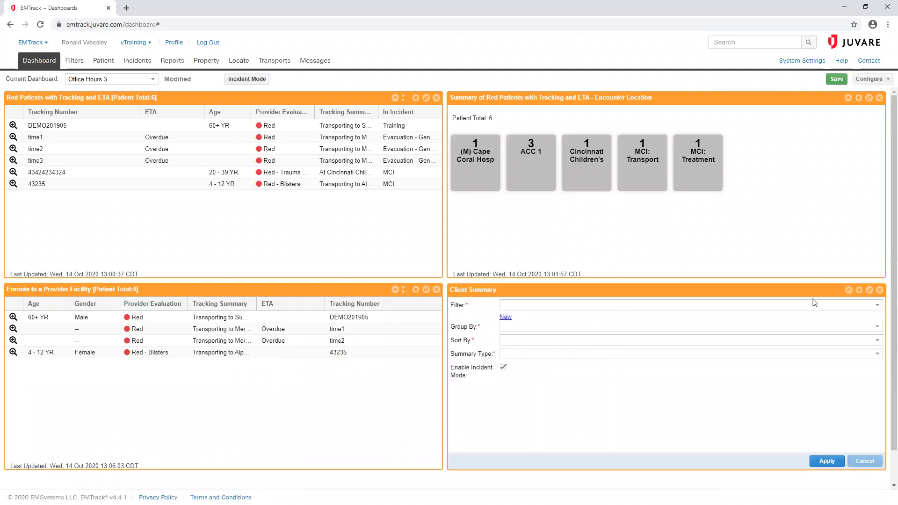
{"action": "left_click", "coordinate": [764, 307]}
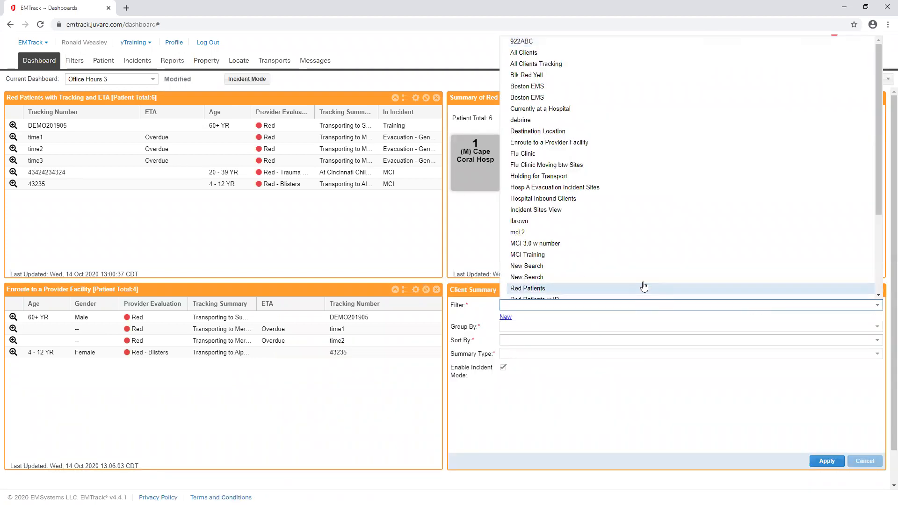
{"action": "left_click", "coordinate": [587, 143]}
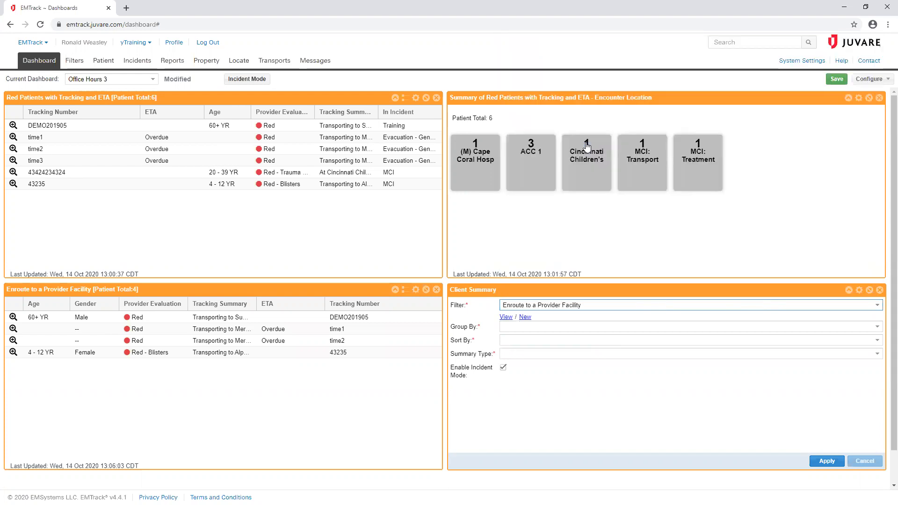
Configure the new Client Summary as a bar chart grouped by Triage Category, sorted by Severity, with zero values shown, and apply it
{"action": "left_click", "coordinate": [878, 329]}
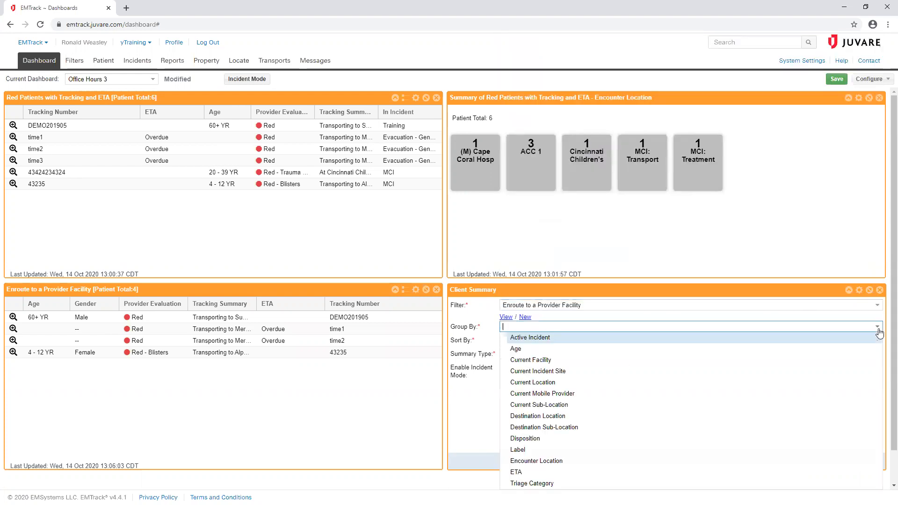
{"action": "left_click", "coordinate": [532, 484]}
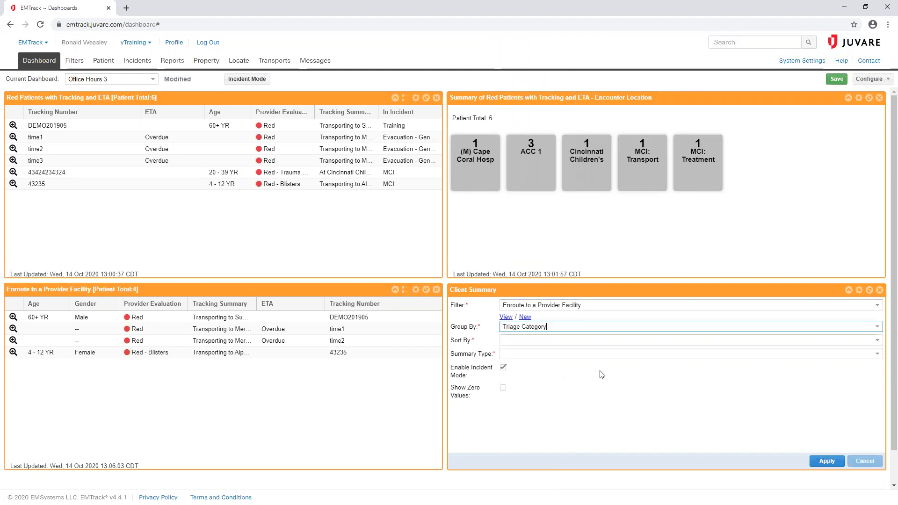
{"action": "left_click", "coordinate": [876, 343]}
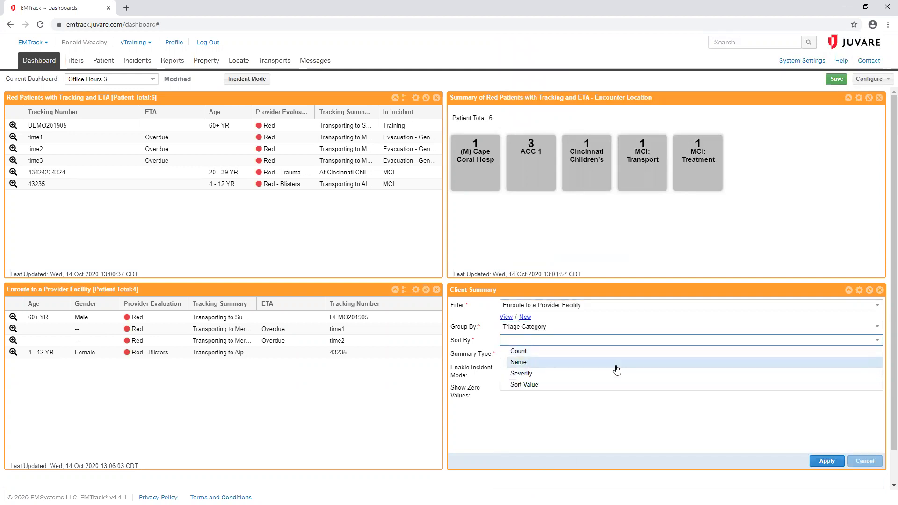
{"action": "left_click", "coordinate": [608, 378]}
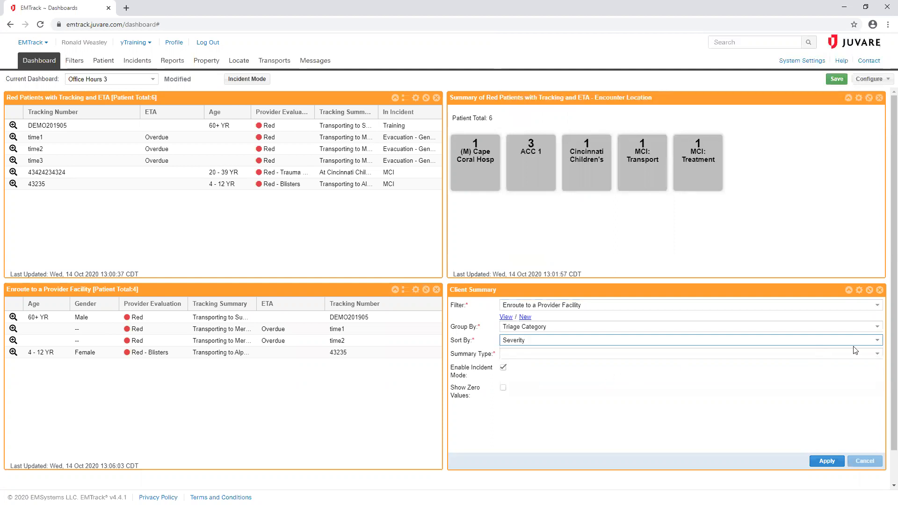
{"action": "left_click", "coordinate": [878, 354]}
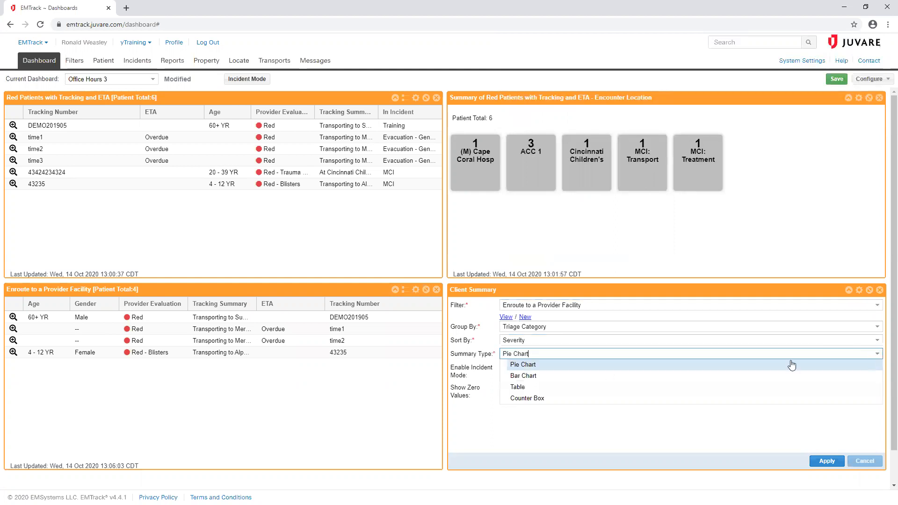
{"action": "left_click", "coordinate": [524, 376]}
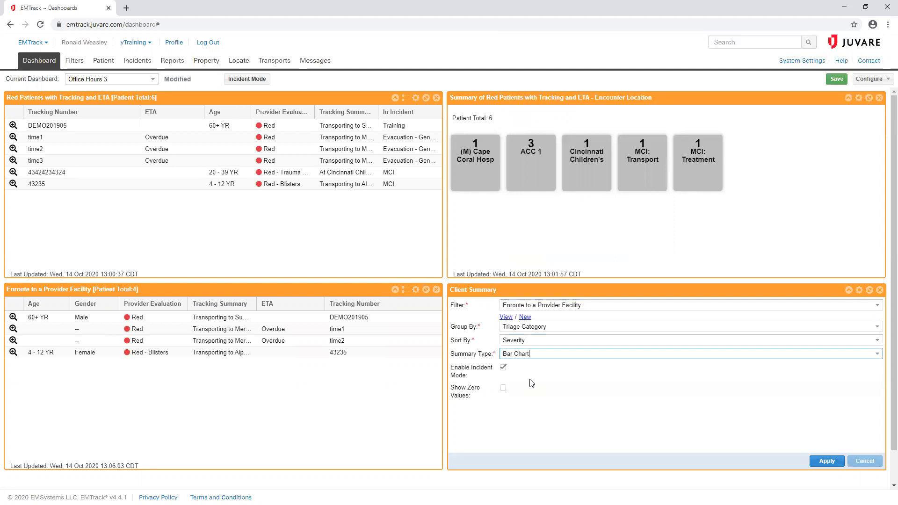
{"action": "left_click", "coordinate": [503, 388]}
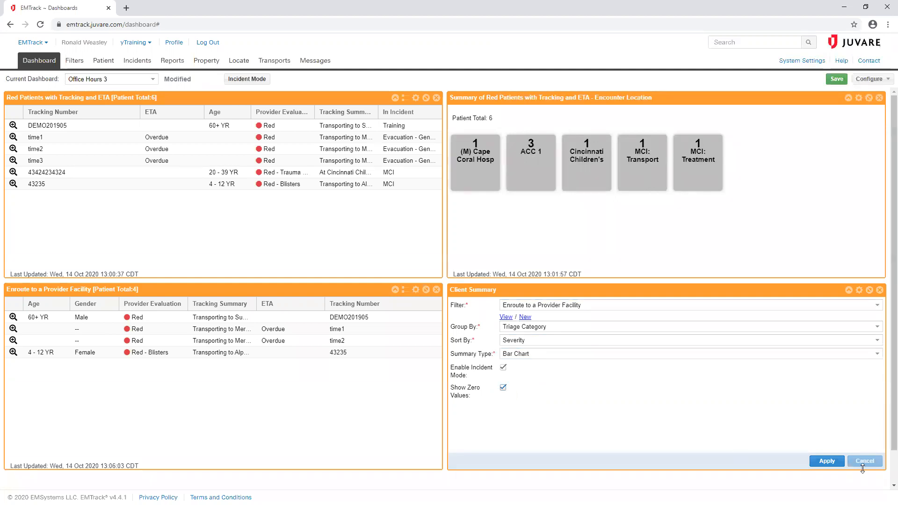
{"action": "left_click", "coordinate": [827, 461]}
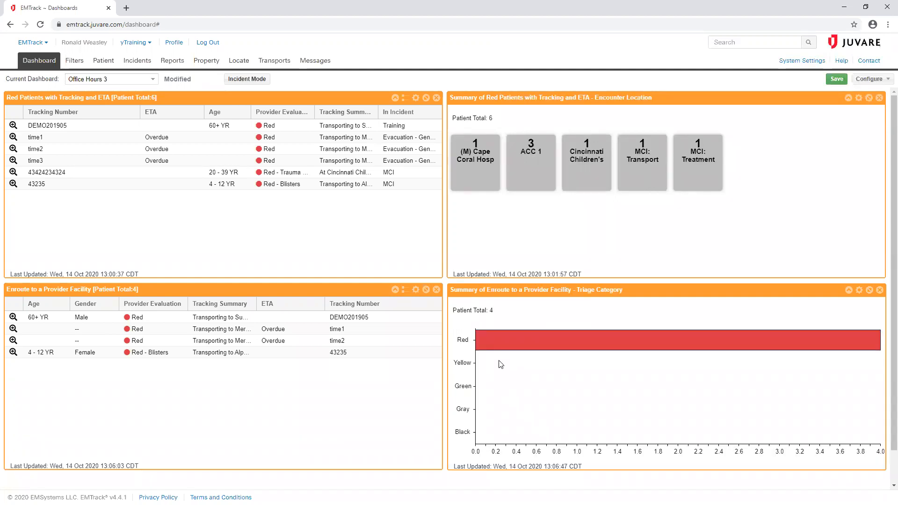
View the patients behind the Red bar in the Triage Category summary, and close the list
{"action": "mouse_move", "coordinate": [492, 347]}
{"action": "left_click", "coordinate": [513, 338]}
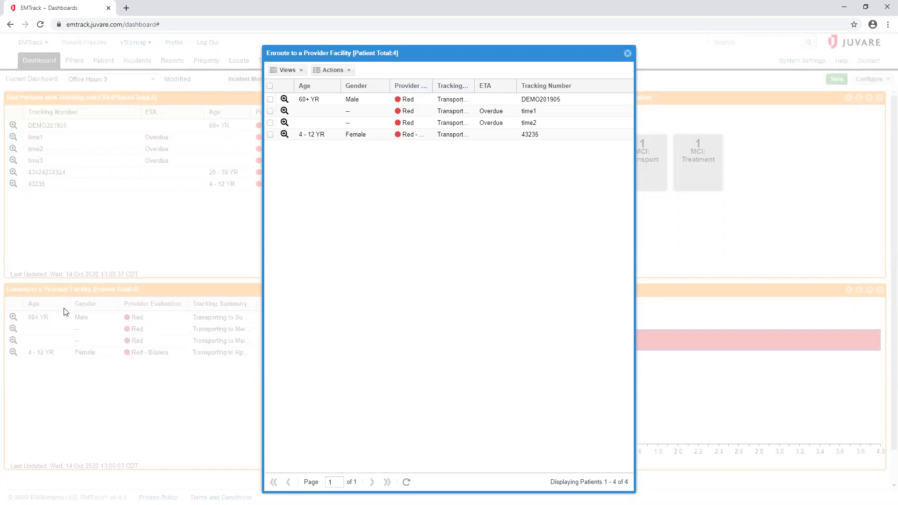
{"action": "left_click", "coordinate": [628, 53]}
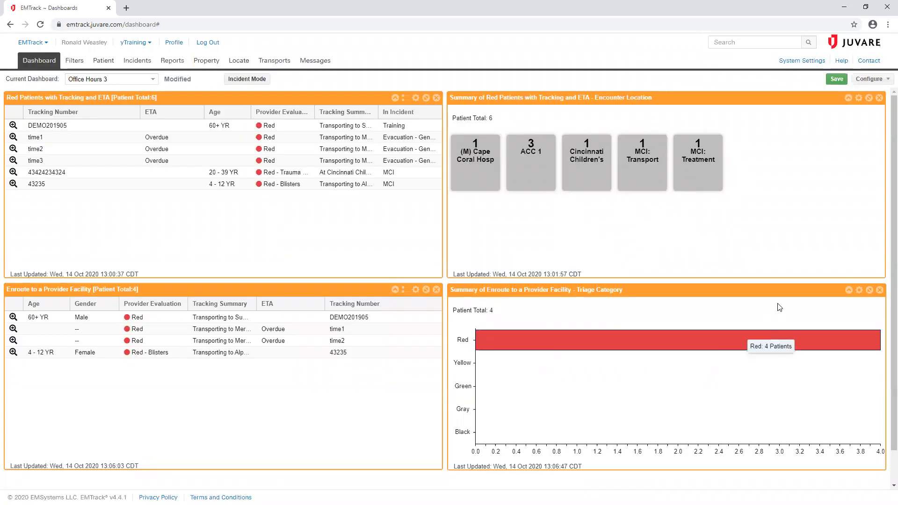
Run the summary gadget's "Enroute to a Provider Facility" filter and reorder its columns to Tracking Number, ETA, Provider Evaluation, Age, Gender, Tracking Summary
{"action": "left_click", "coordinate": [860, 290]}
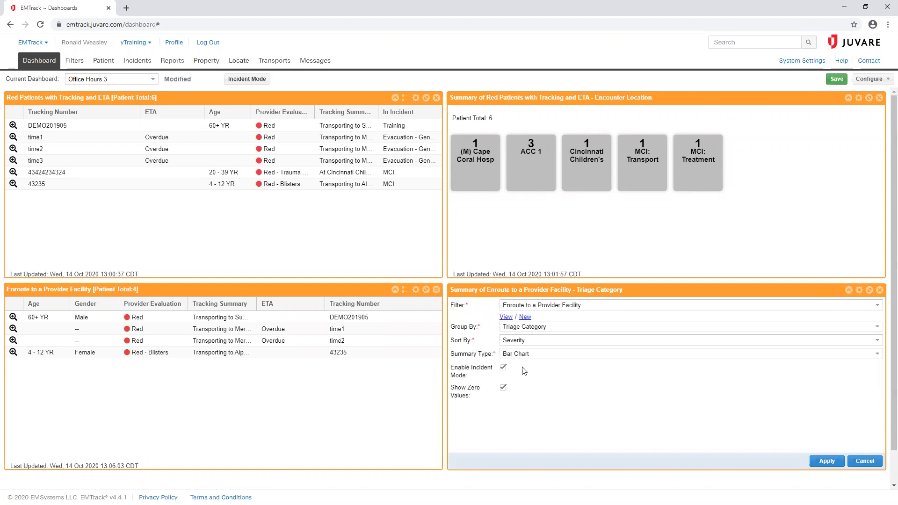
{"action": "left_click", "coordinate": [505, 320]}
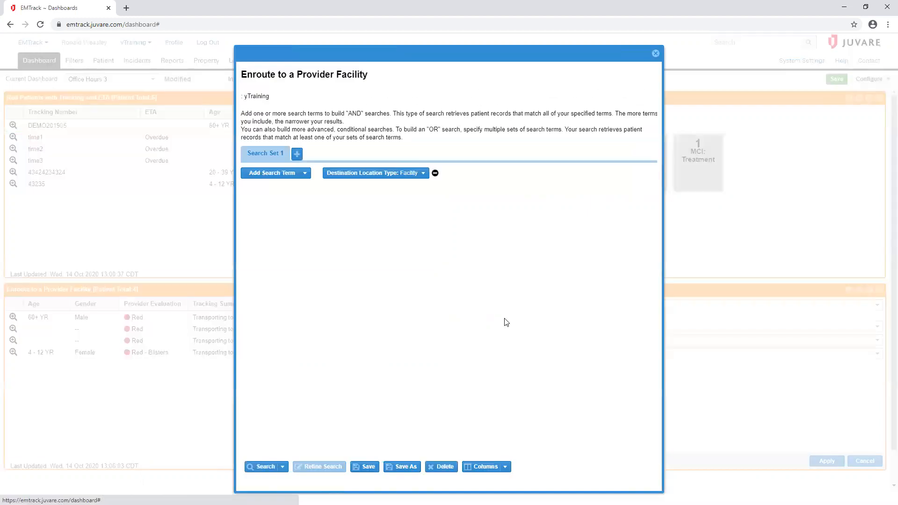
{"action": "left_click", "coordinate": [254, 462]}
{"action": "left_click_drag", "start_coordinate": [567, 126], "coordinate": [279, 130]}
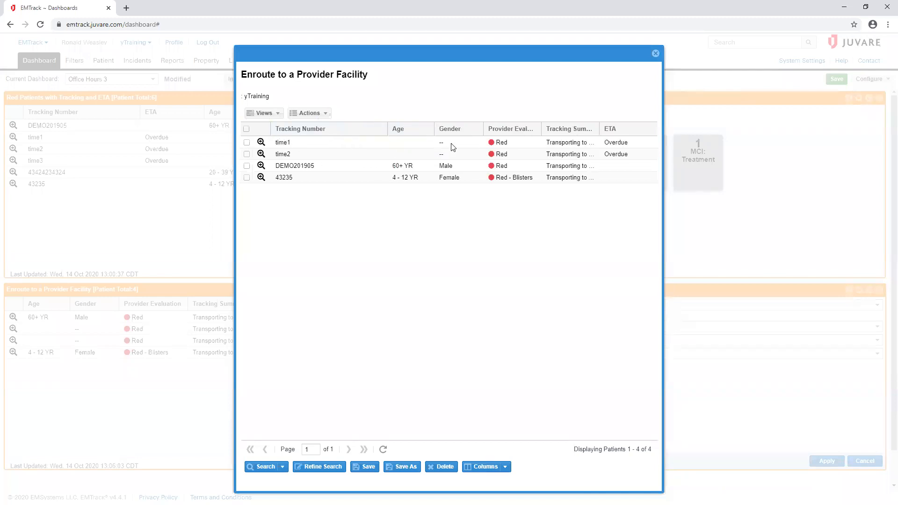
{"action": "left_click_drag", "start_coordinate": [613, 130], "coordinate": [403, 137]}
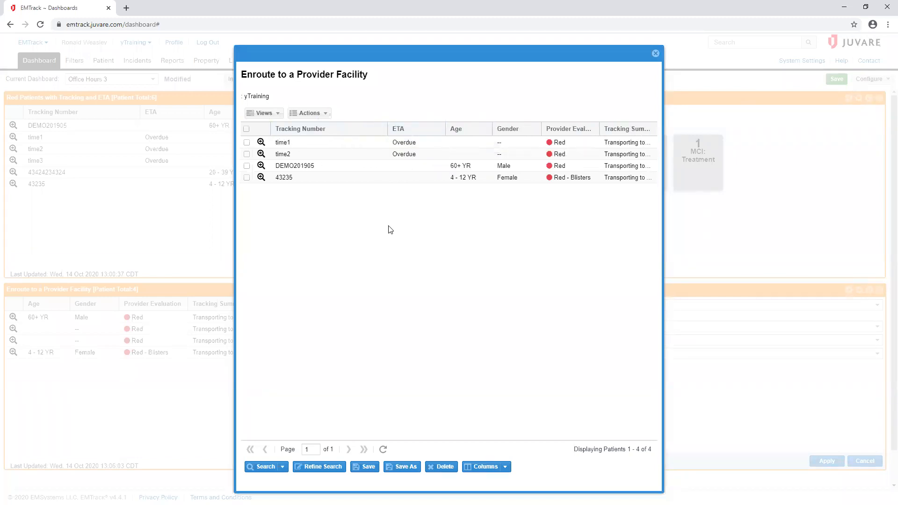
{"action": "left_click_drag", "start_coordinate": [571, 132], "coordinate": [454, 137]}
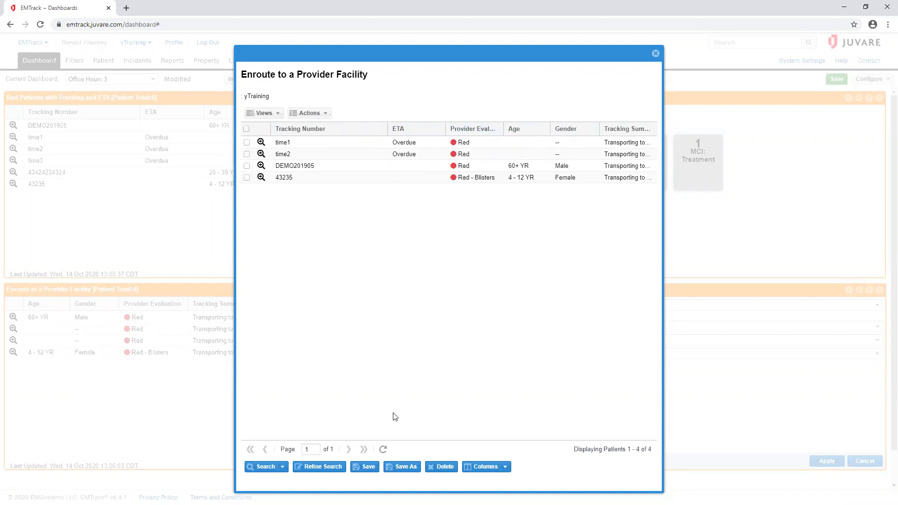
Save the reordered columns to the "Enroute to a Provider Facility" filter under the same name and close the filter editor
{"action": "left_click", "coordinate": [364, 469]}
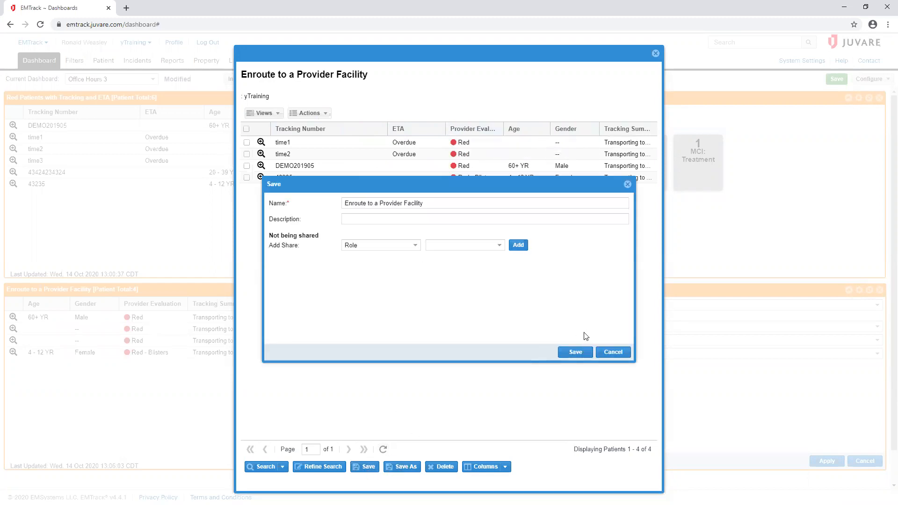
{"action": "left_click", "coordinate": [576, 353]}
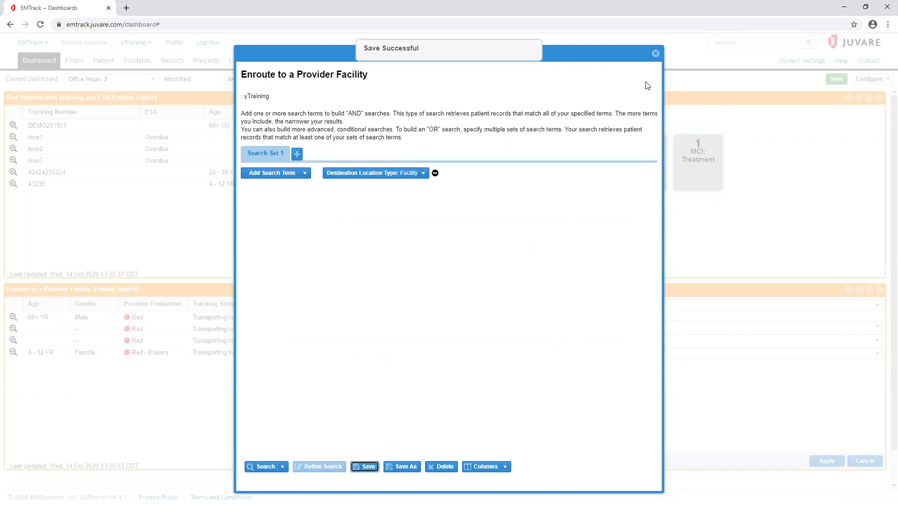
{"action": "left_click", "coordinate": [655, 54]}
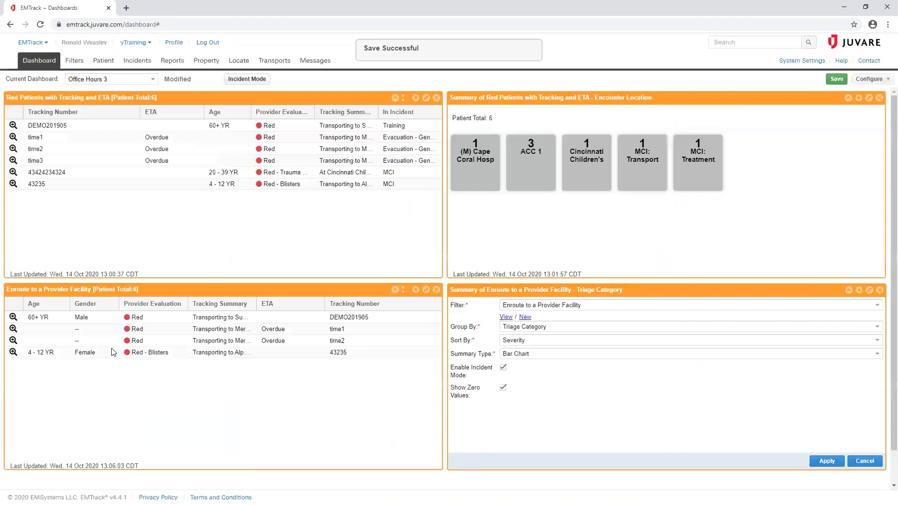
Stay on the dashboard and save its changes under the name "Office Hours 3"
{"action": "left_click", "coordinate": [73, 61]}
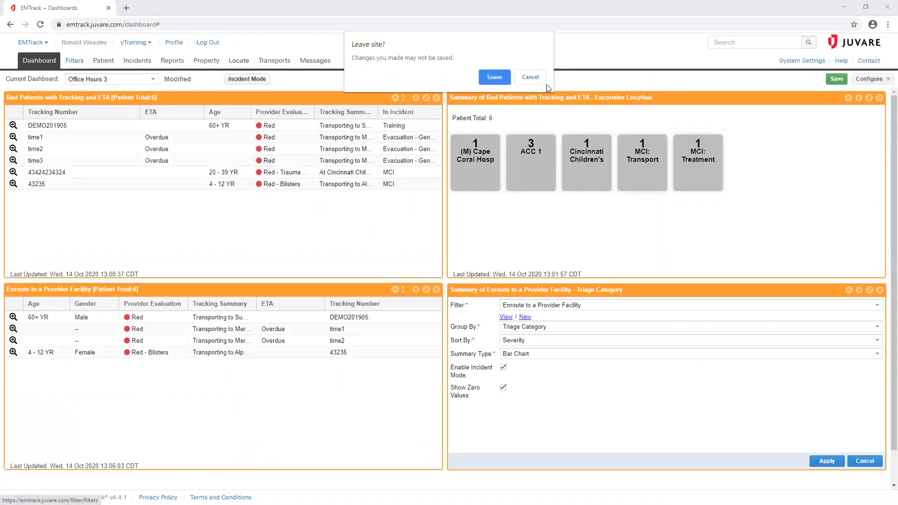
{"action": "left_click", "coordinate": [531, 77]}
{"action": "left_click", "coordinate": [838, 80]}
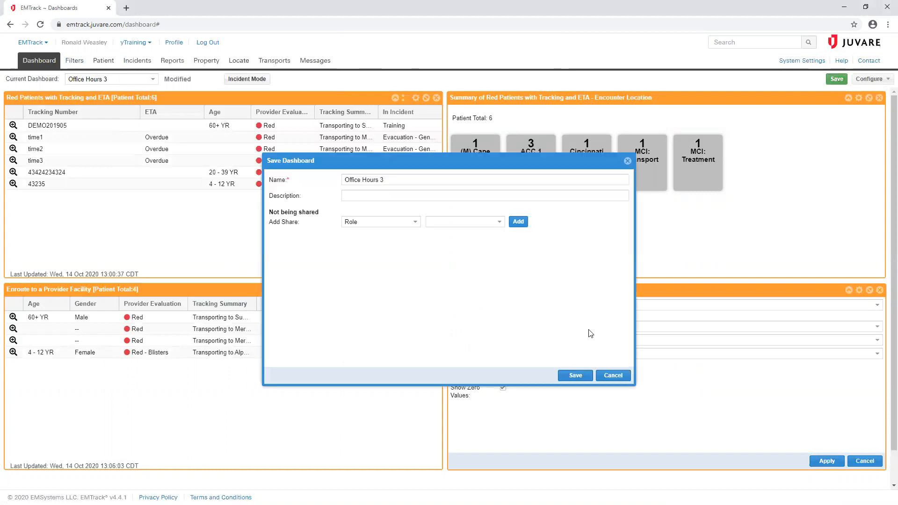
{"action": "left_click", "coordinate": [576, 376]}
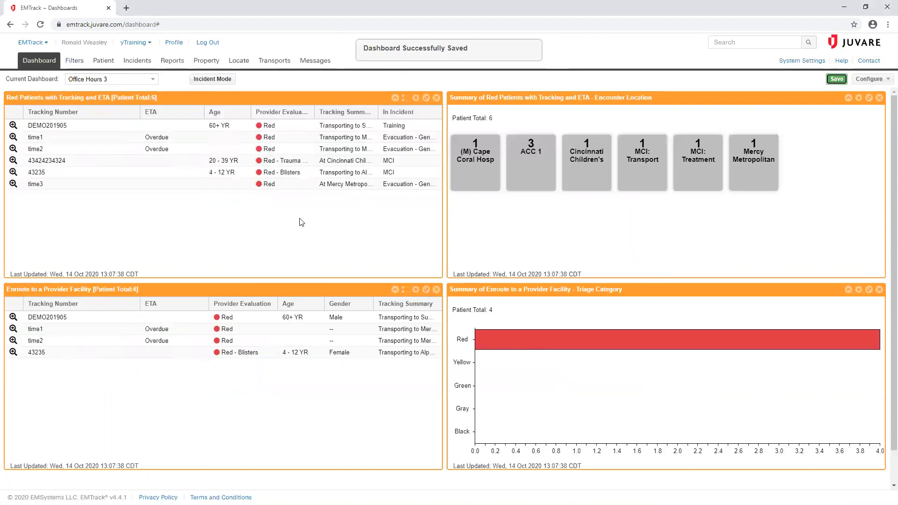
Reload the saved dashboard, check the patient list behind the Red triage bar, and close the list
{"action": "left_click", "coordinate": [68, 62]}
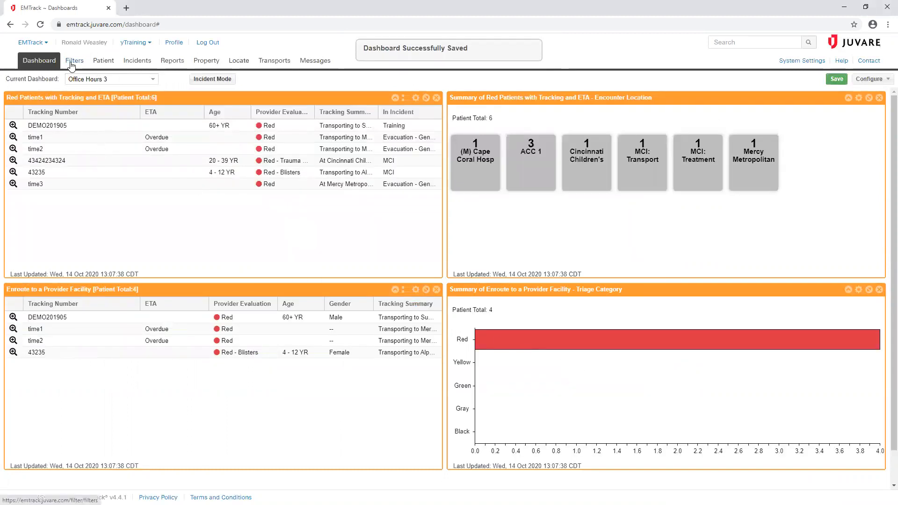
{"action": "left_click", "coordinate": [40, 60]}
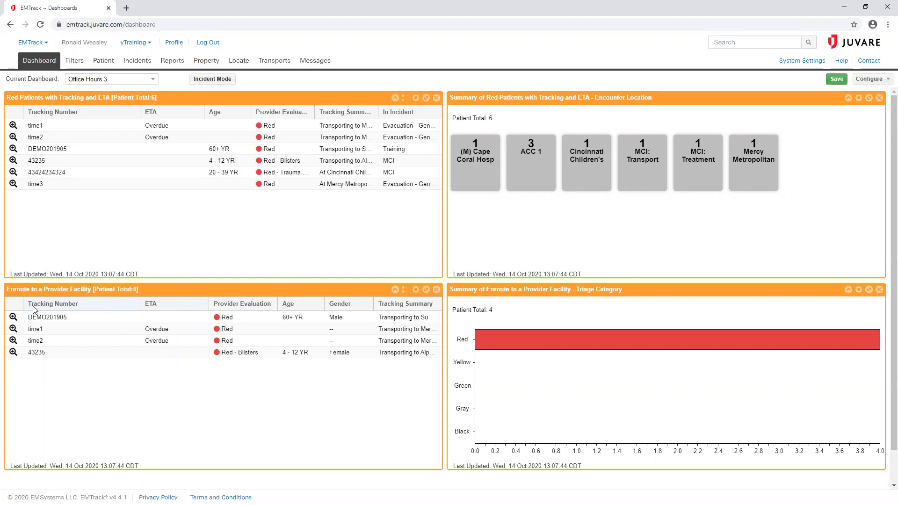
{"action": "left_click", "coordinate": [511, 342]}
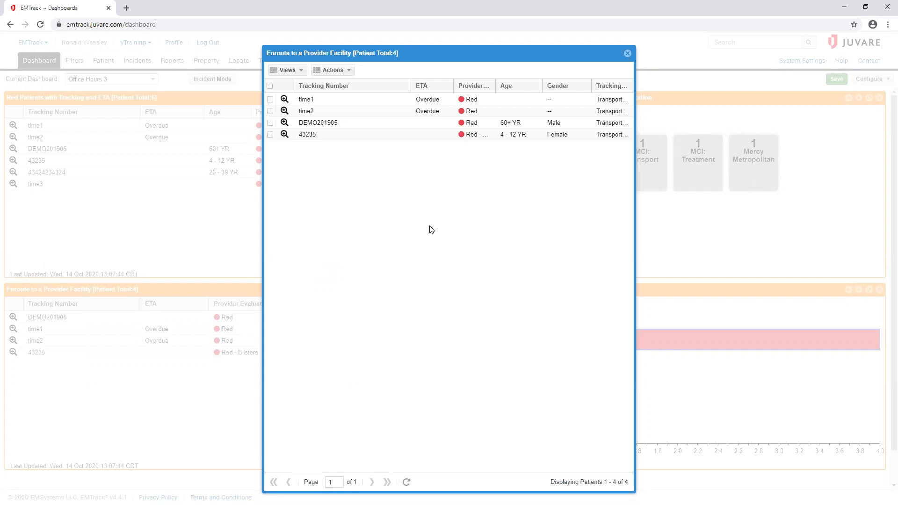
{"action": "left_click", "coordinate": [627, 54]}
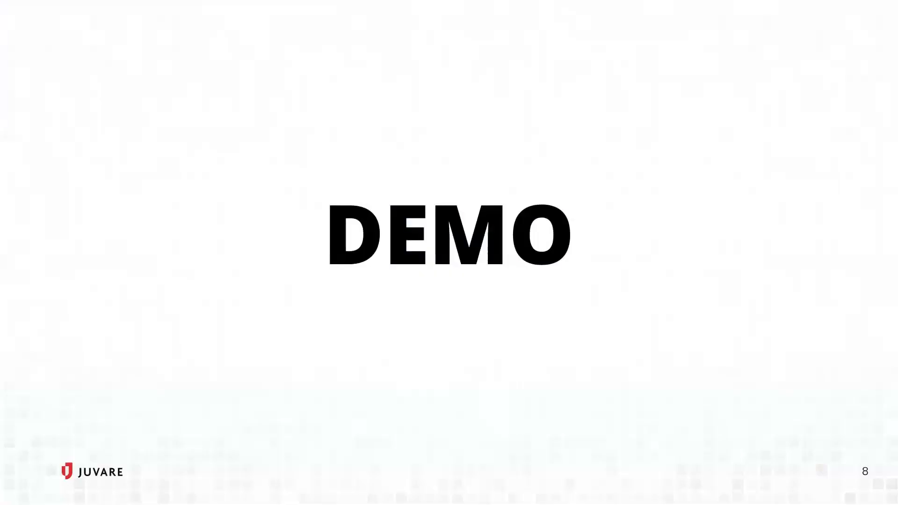
{"action": "key", "text": "Right"}
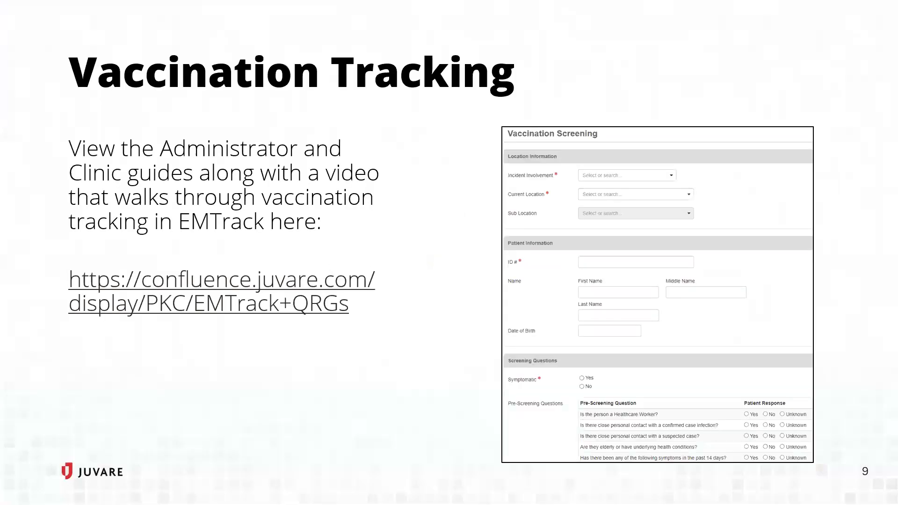